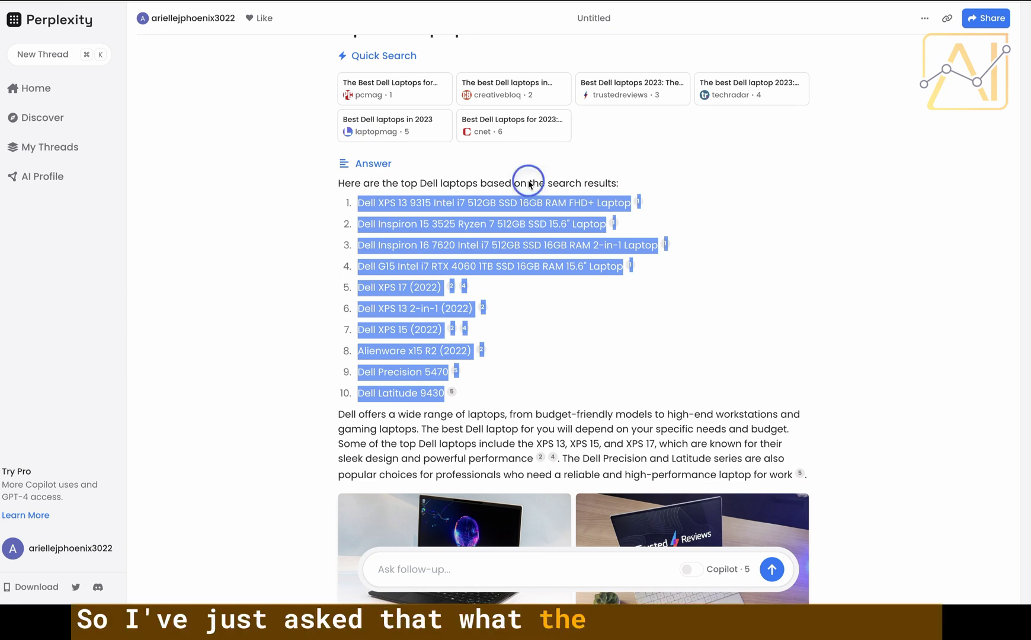
left_click(420, 180)
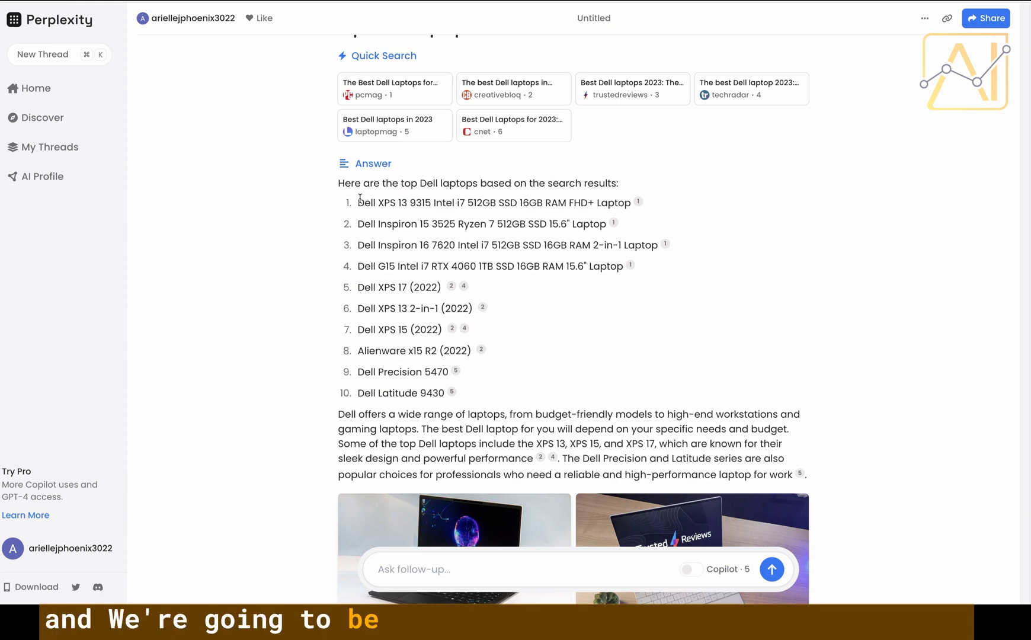
left_click_drag(357, 204, 443, 392)
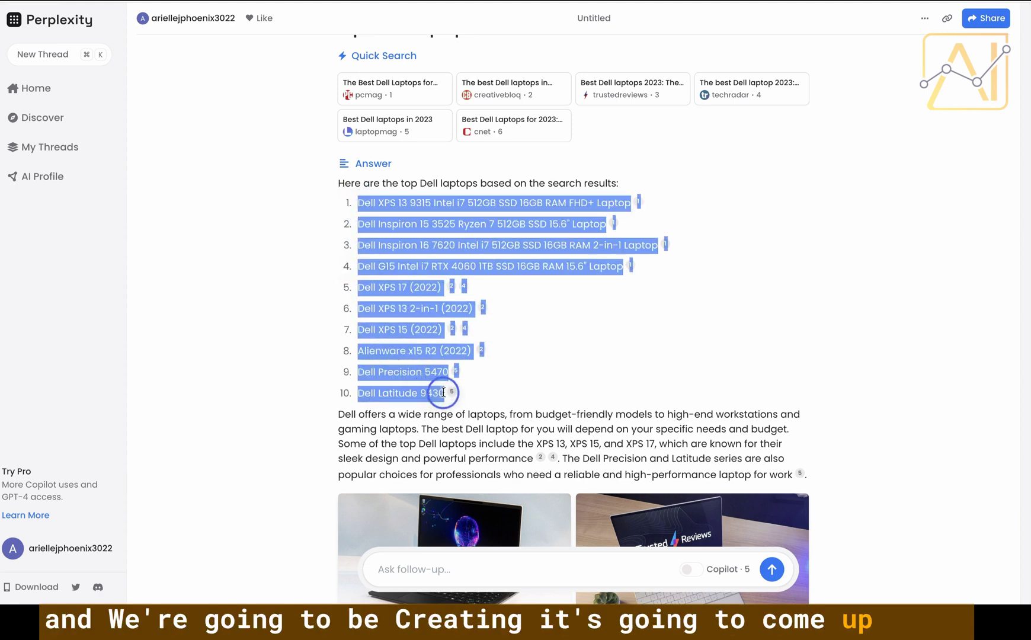
left_click(359, 208)
left_click_drag(358, 205, 613, 201)
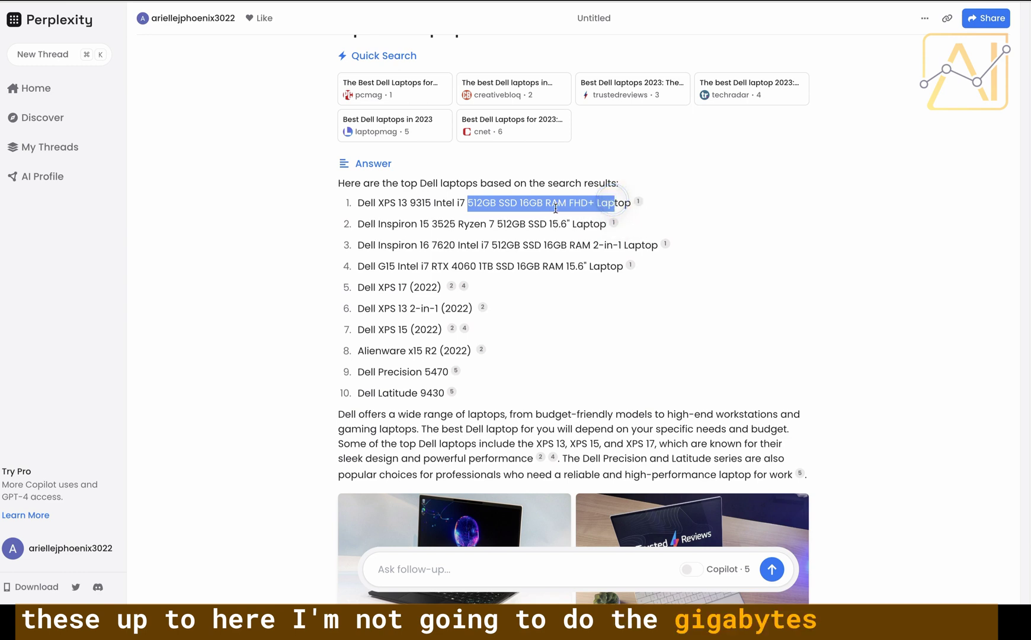
left_click(431, 203)
left_click_drag(466, 203, 351, 207)
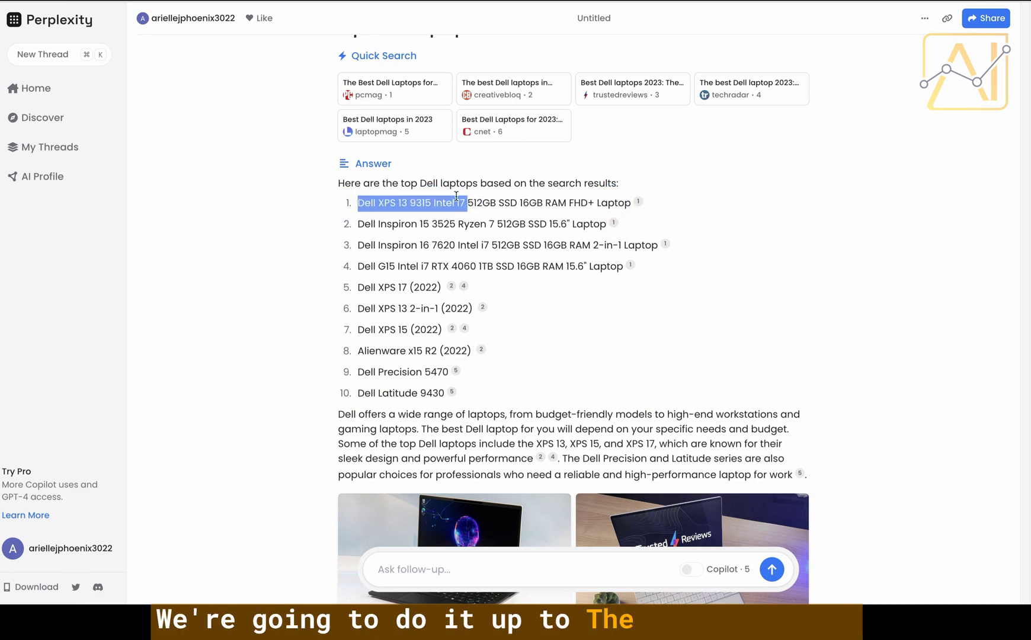
left_click(398, 203)
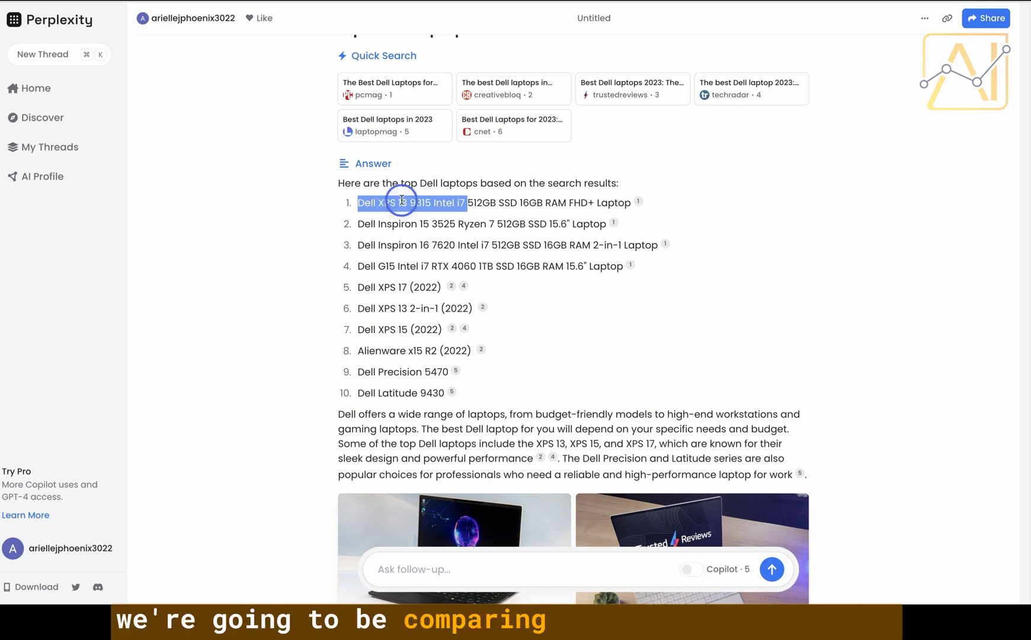
left_click_drag(358, 224, 435, 224)
left_click(358, 202)
left_click_drag(358, 201, 395, 209)
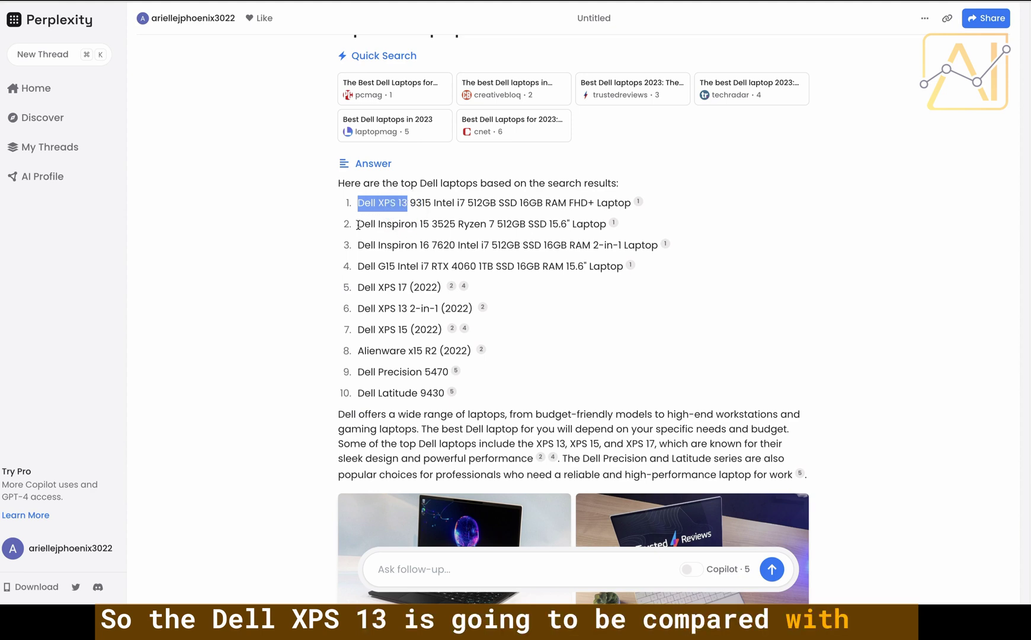
left_click_drag(358, 223, 425, 221)
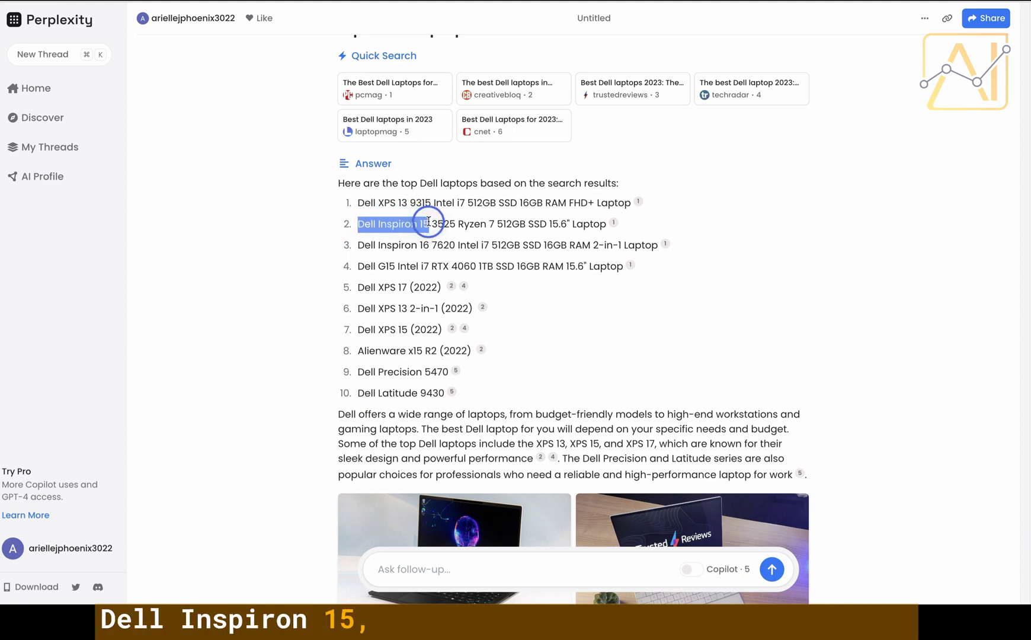
left_click_drag(357, 245, 421, 247)
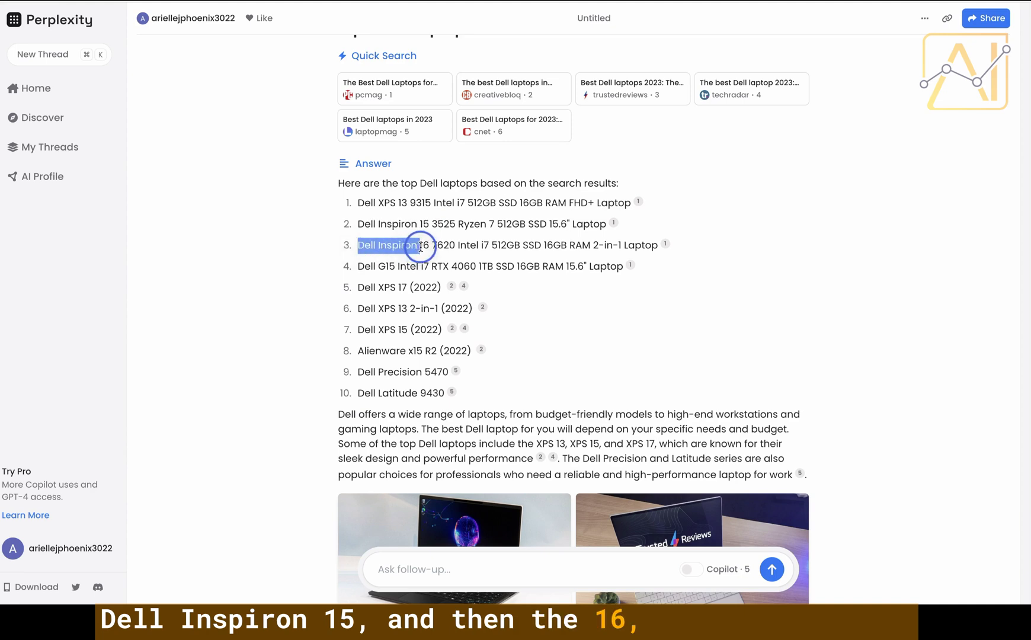
left_click_drag(359, 266, 428, 266)
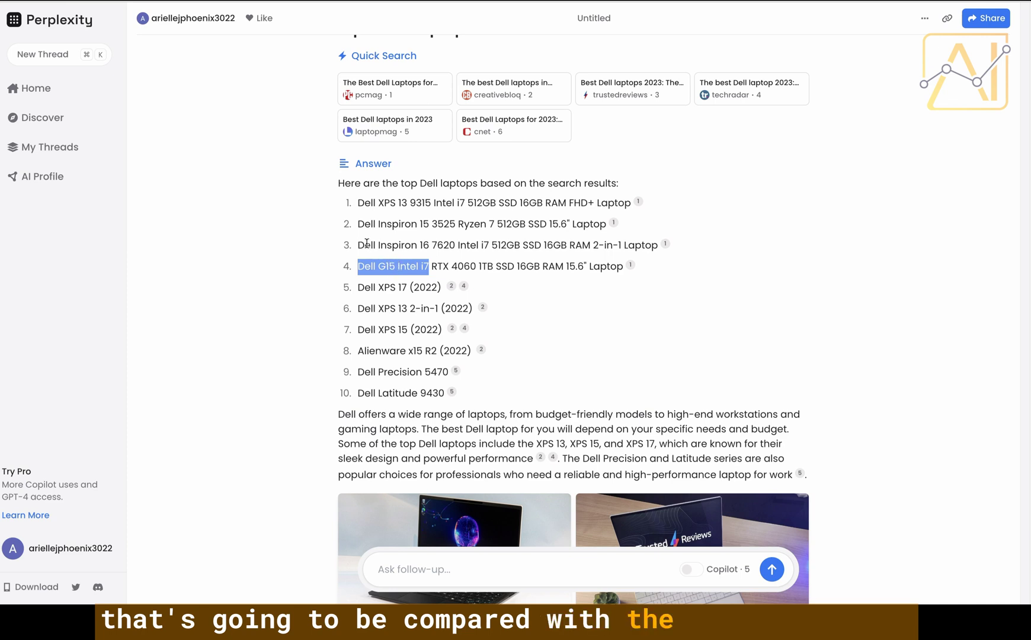
left_click_drag(366, 244, 422, 245)
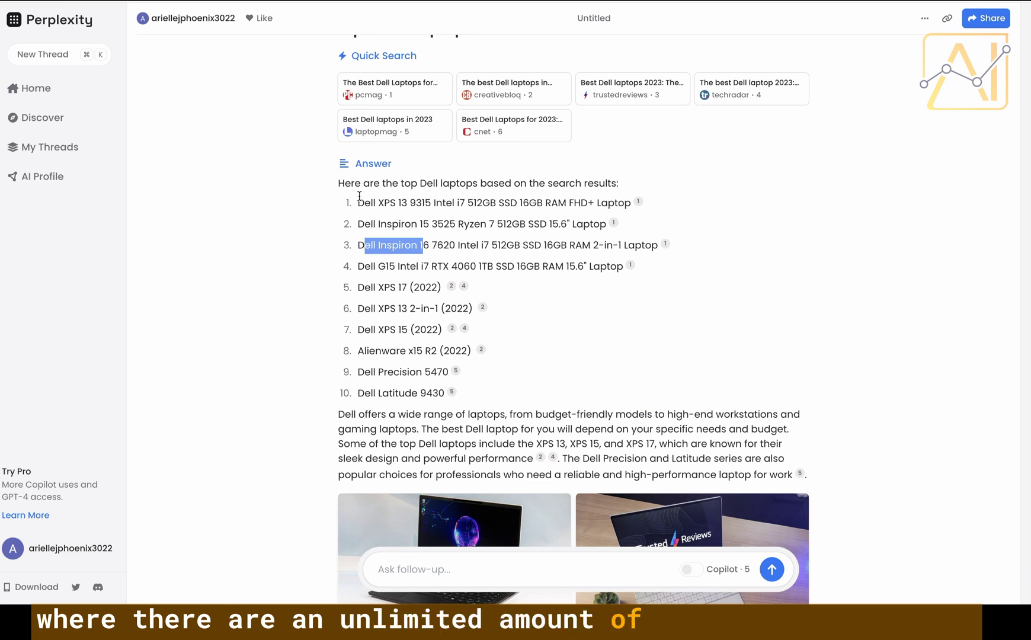
left_click_drag(358, 201, 444, 392)
left_click(438, 388)
left_click_drag(356, 203, 416, 202)
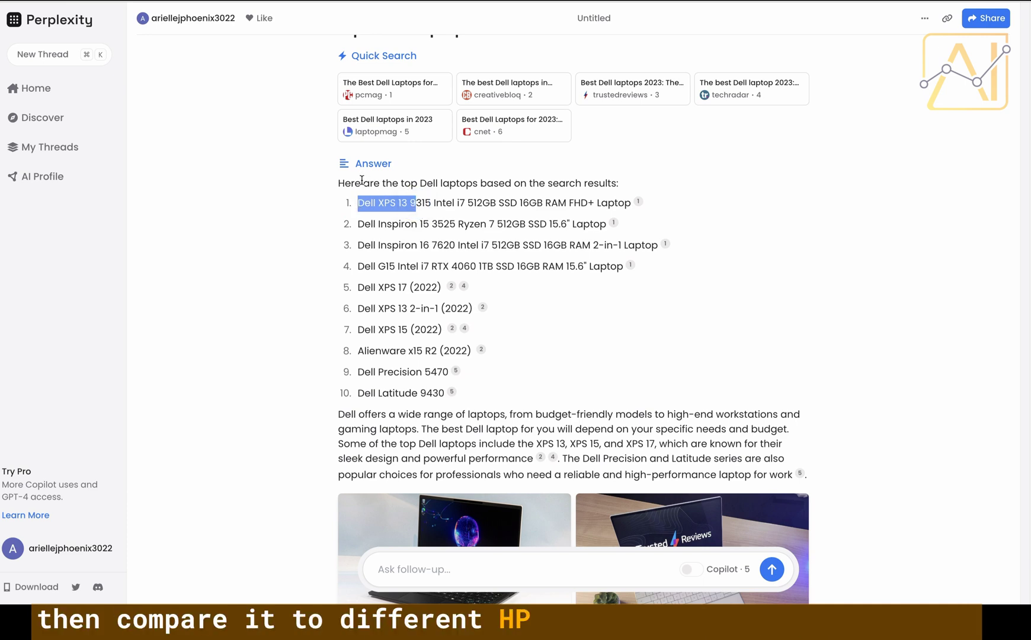
left_click(405, 242)
left_click_drag(359, 224, 418, 223)
left_click(358, 249)
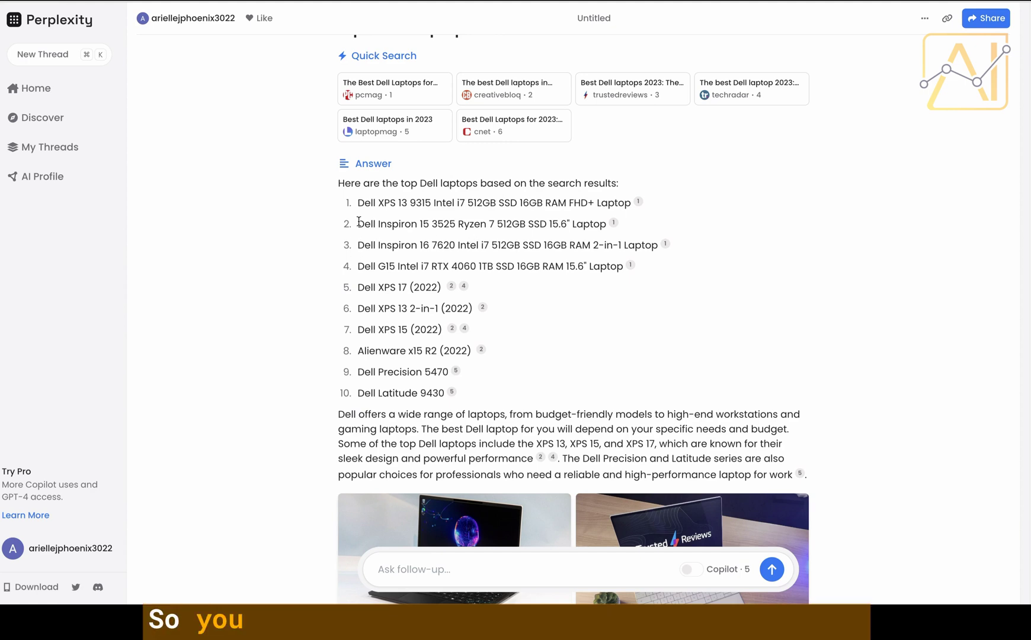
left_click_drag(358, 201, 431, 391)
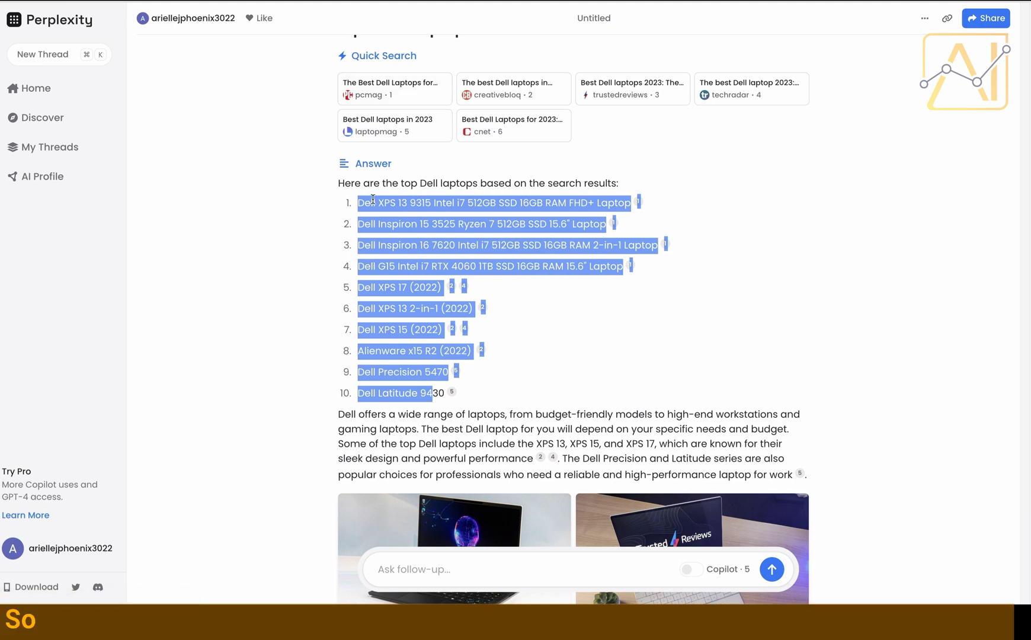
left_click_drag(357, 201, 461, 365)
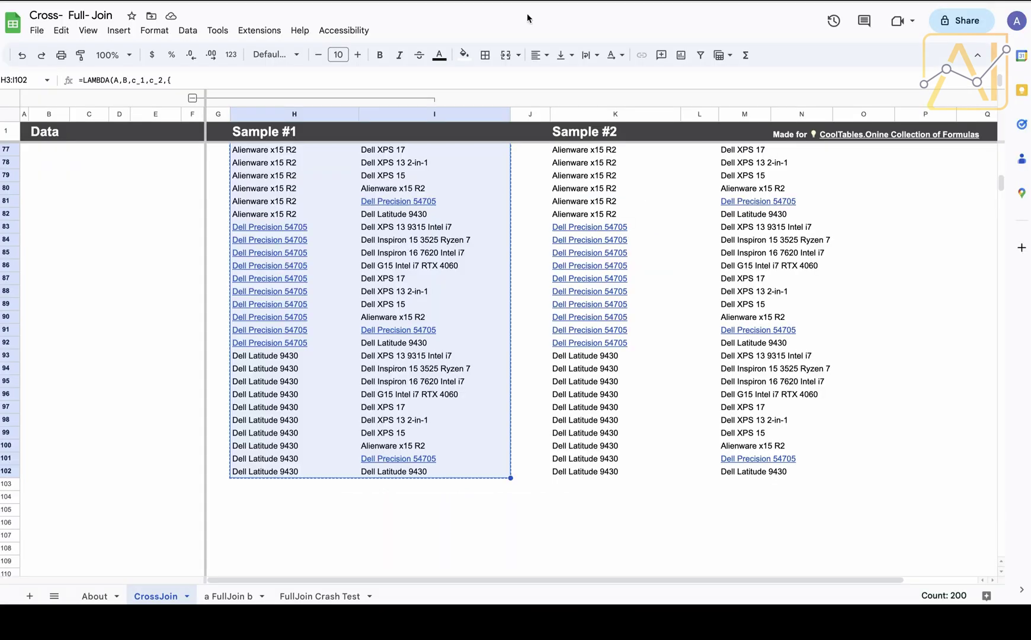
Scroll the CrossJoin sheet's Sample #1 and Sample #2 laptop pairs down to row 102.
scroll(267, 230, "up", 20)
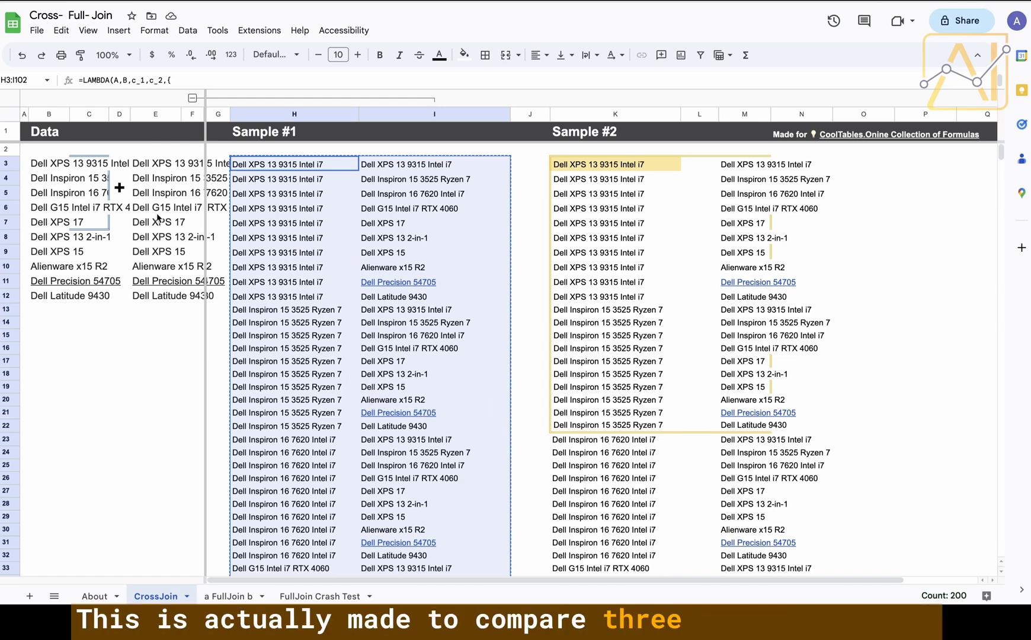
scroll(298, 256, "down", 15)
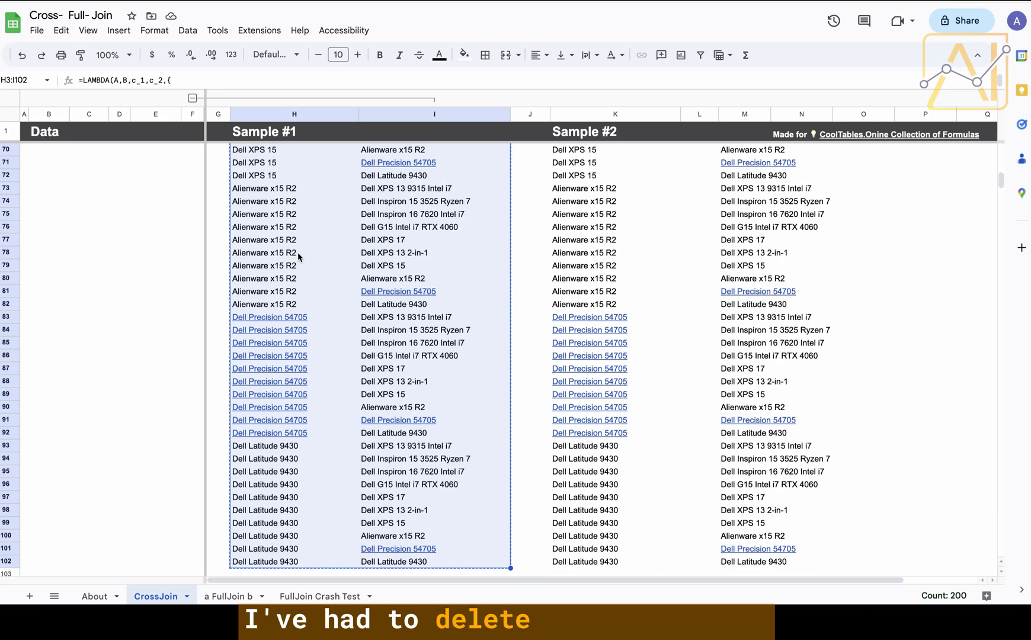
scroll(298, 251, "up", 1)
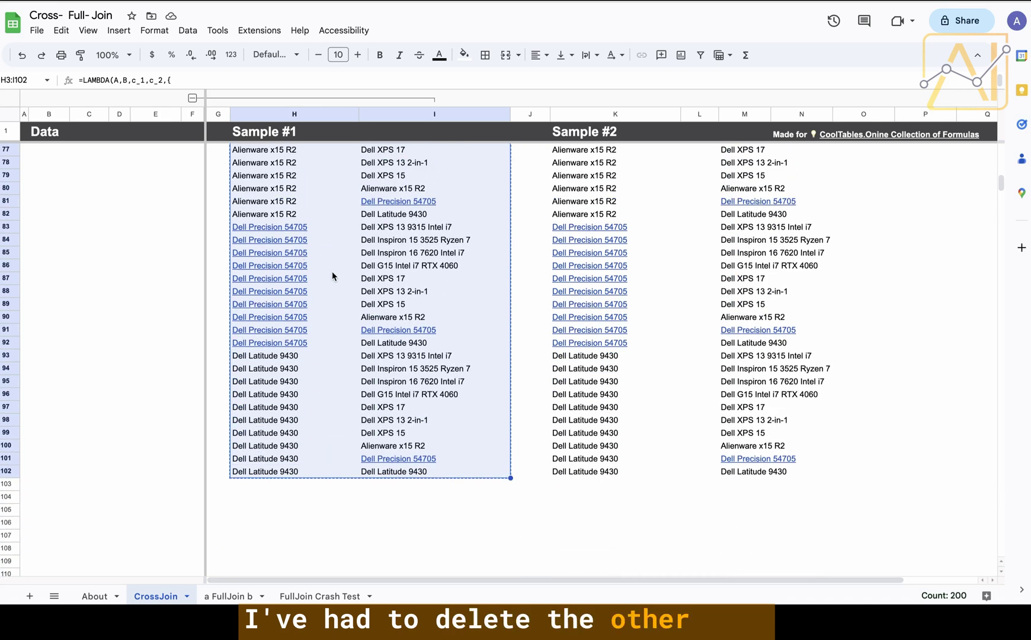
scroll(383, 309, "up", 1)
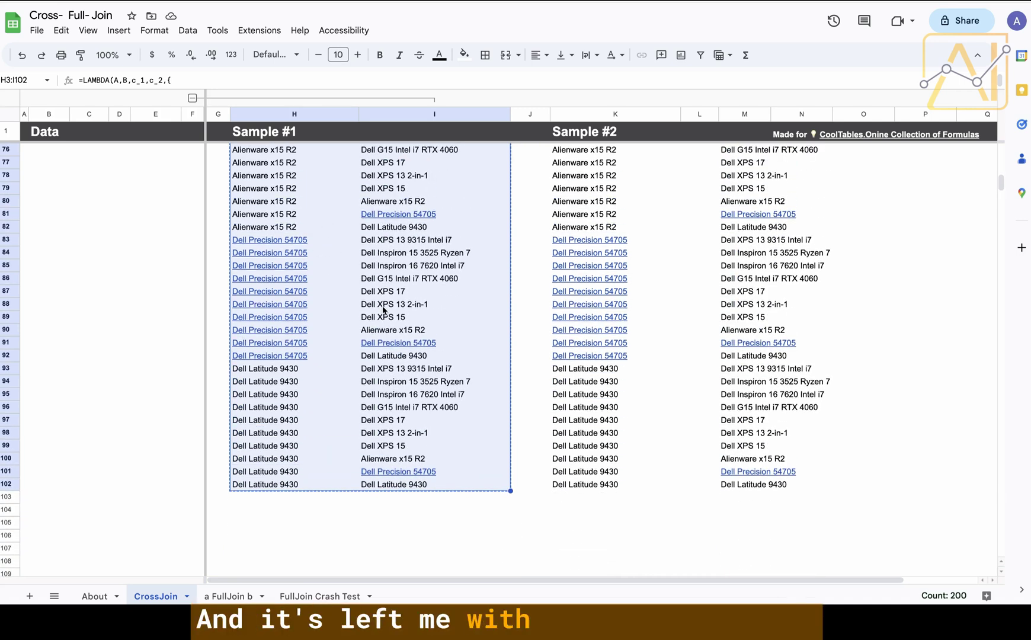
mouse_move(286, 332)
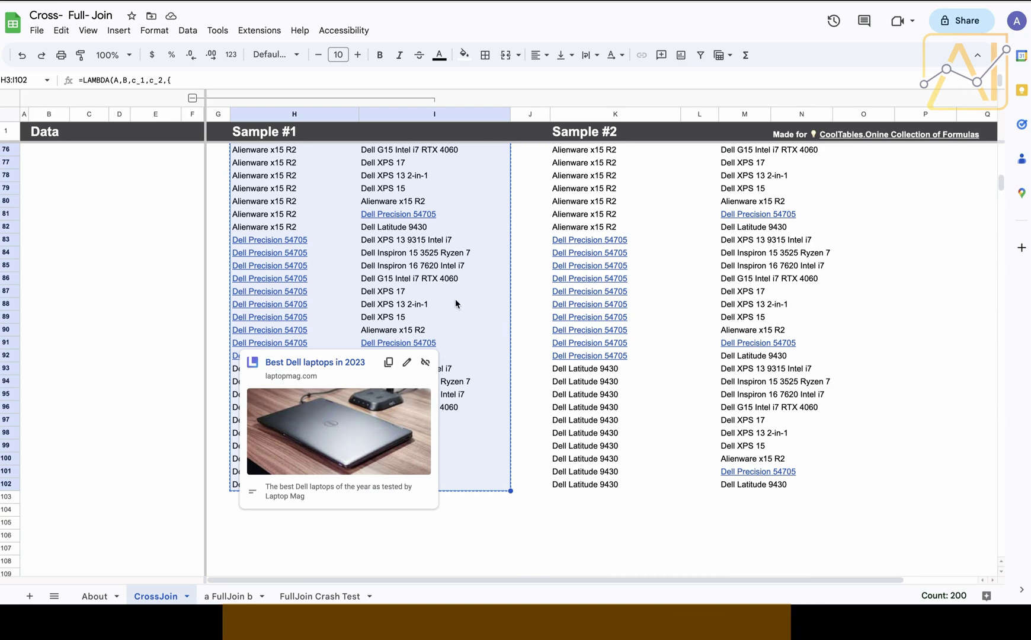
left_click(440, 266)
scroll(440, 268, "up", 3)
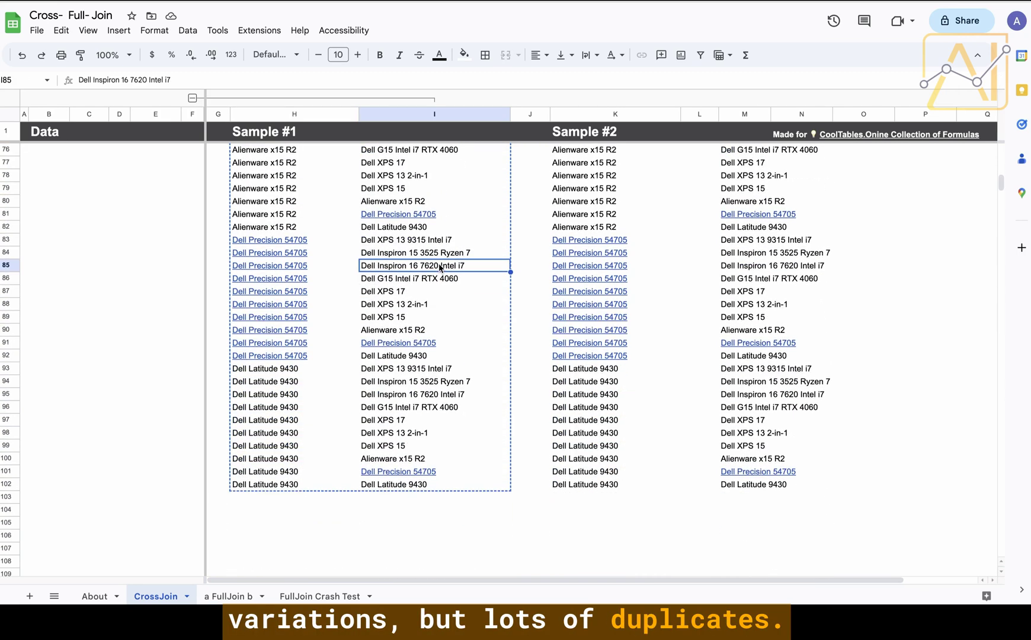
scroll(439, 267, "down", 3)
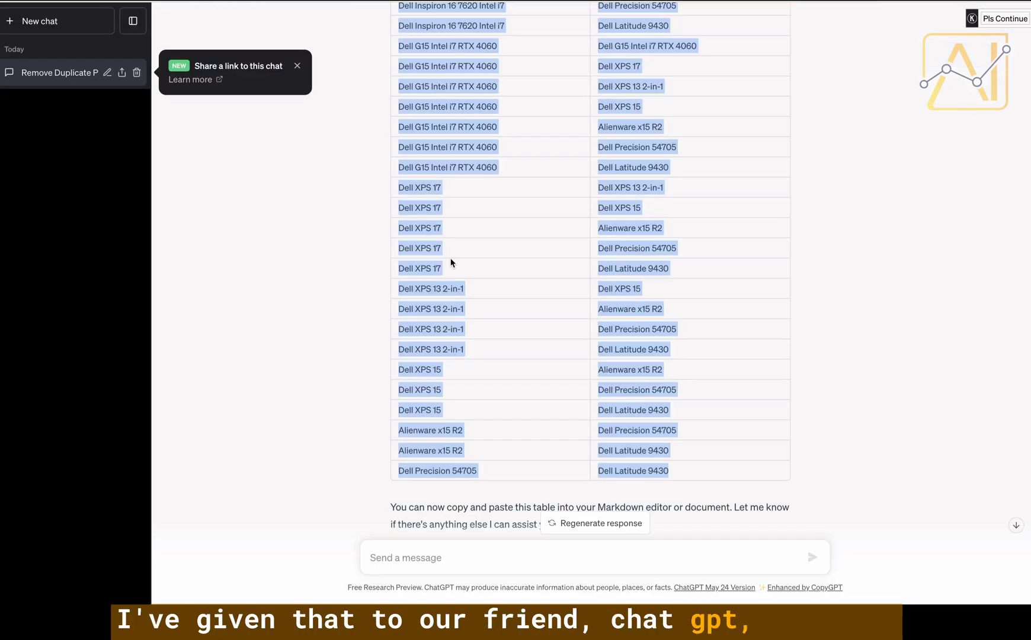
Review the ChatGPT request asking for the deduplicated pairs as a markdown table.
scroll(451, 263, "up", 10)
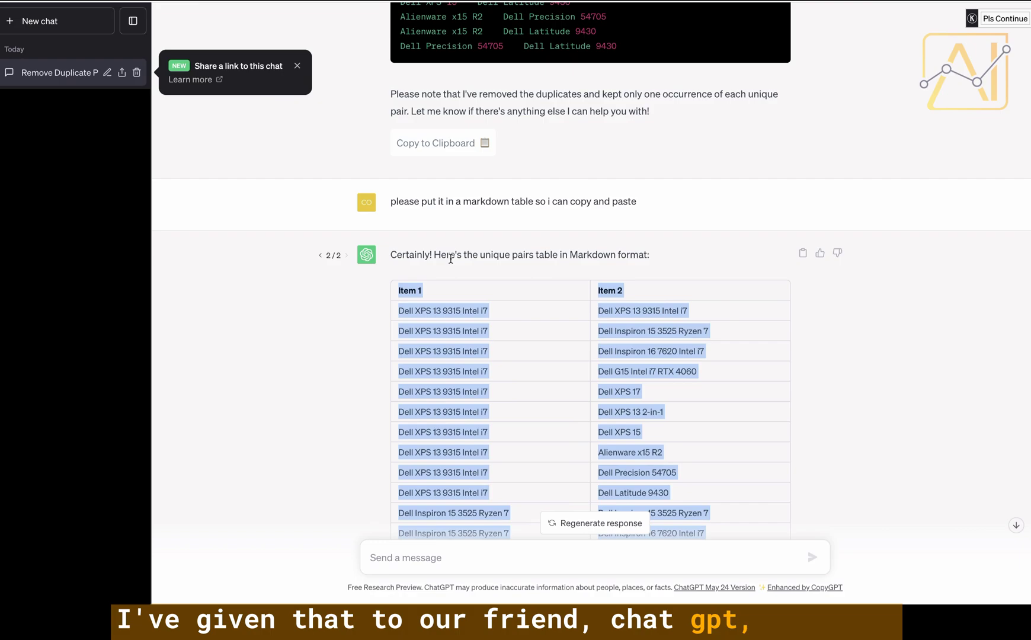
scroll(451, 259, "up", 20)
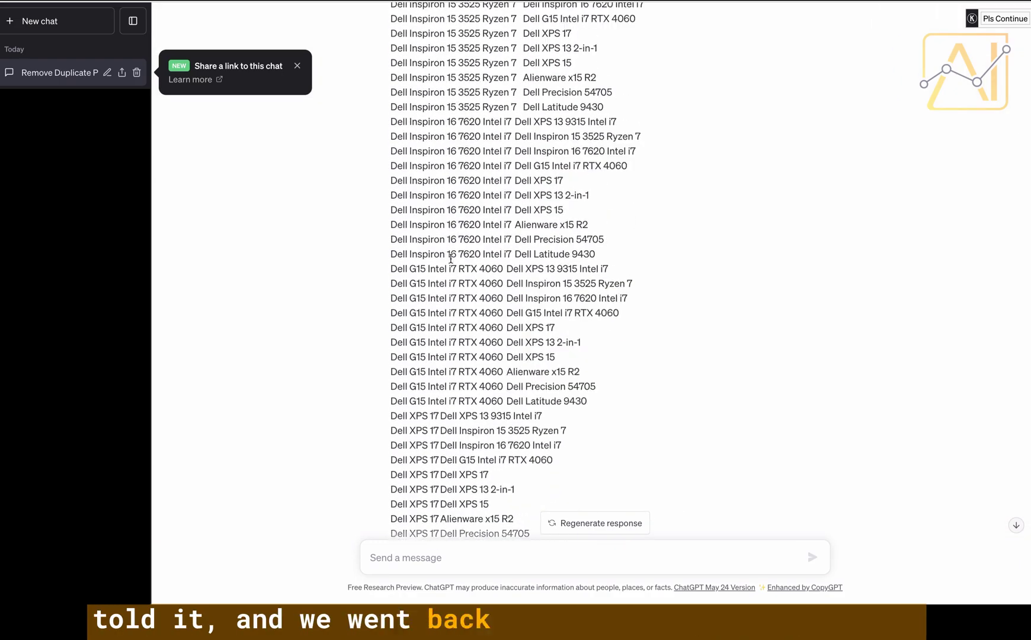
scroll(450, 259, "up", 15)
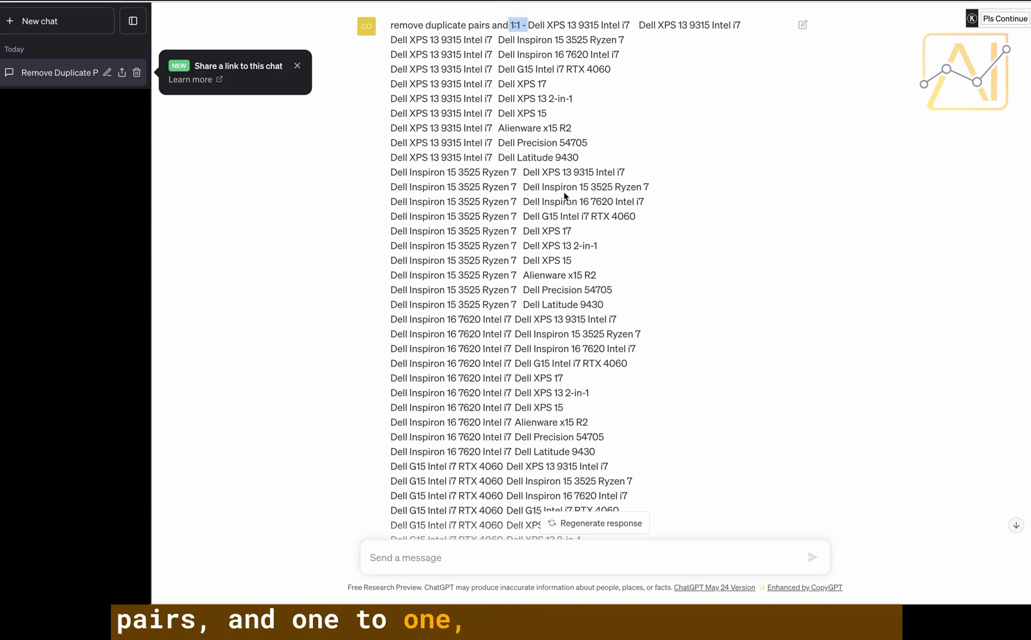
scroll(564, 195, "down", 15)
scroll(564, 195, "down", 7)
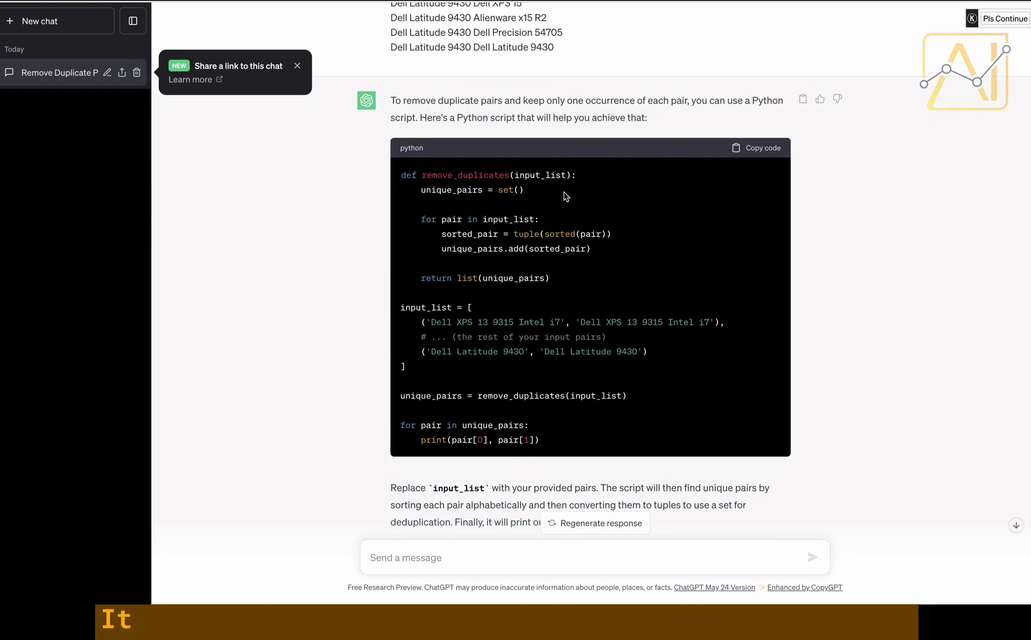
scroll(582, 395, "down", 1)
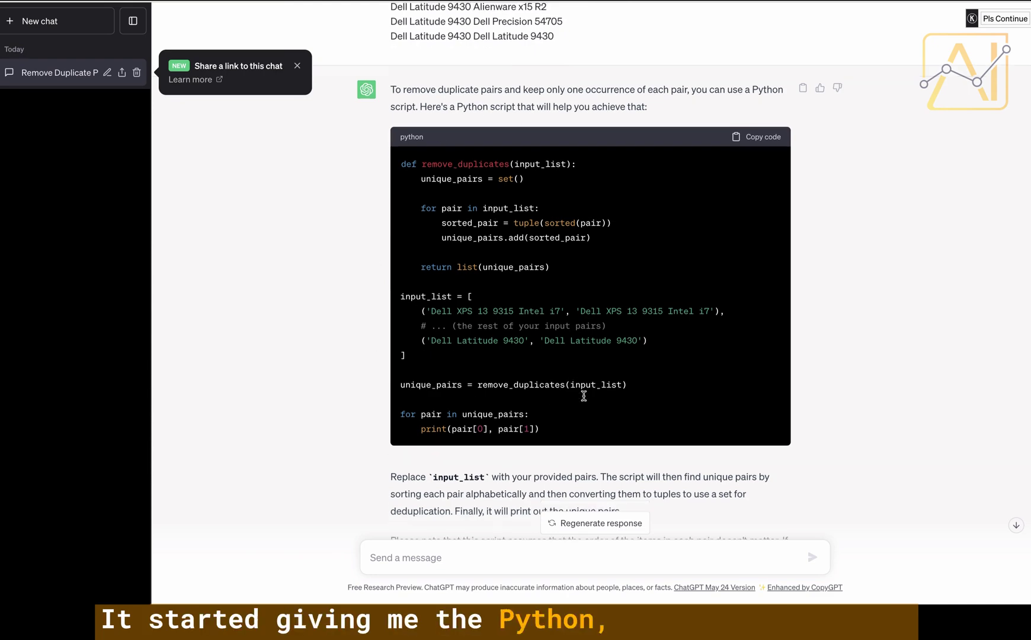
scroll(652, 355, "up", 2)
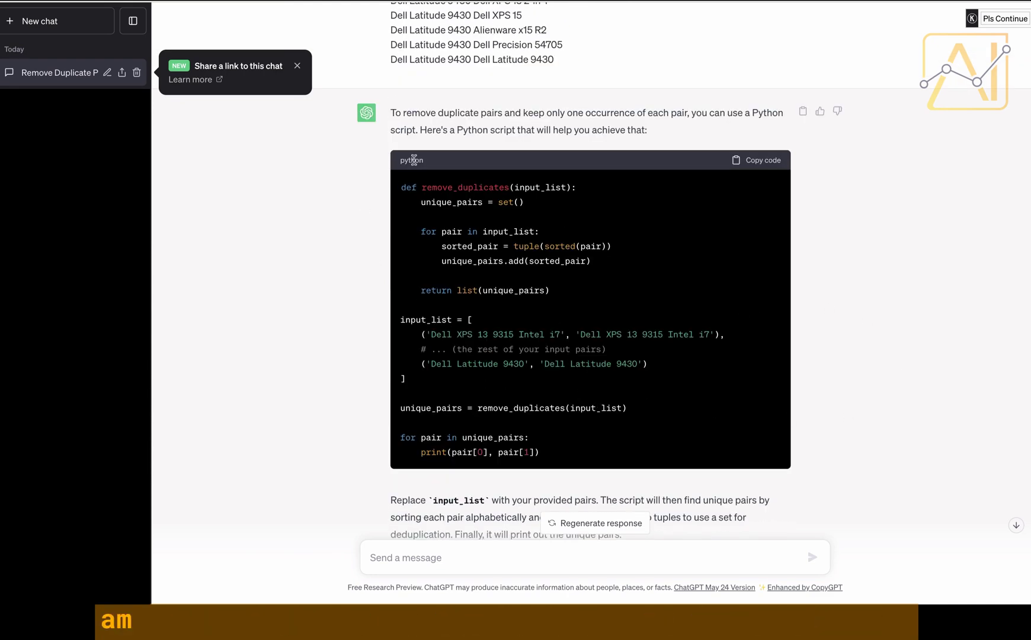
scroll(521, 196, "down", 7)
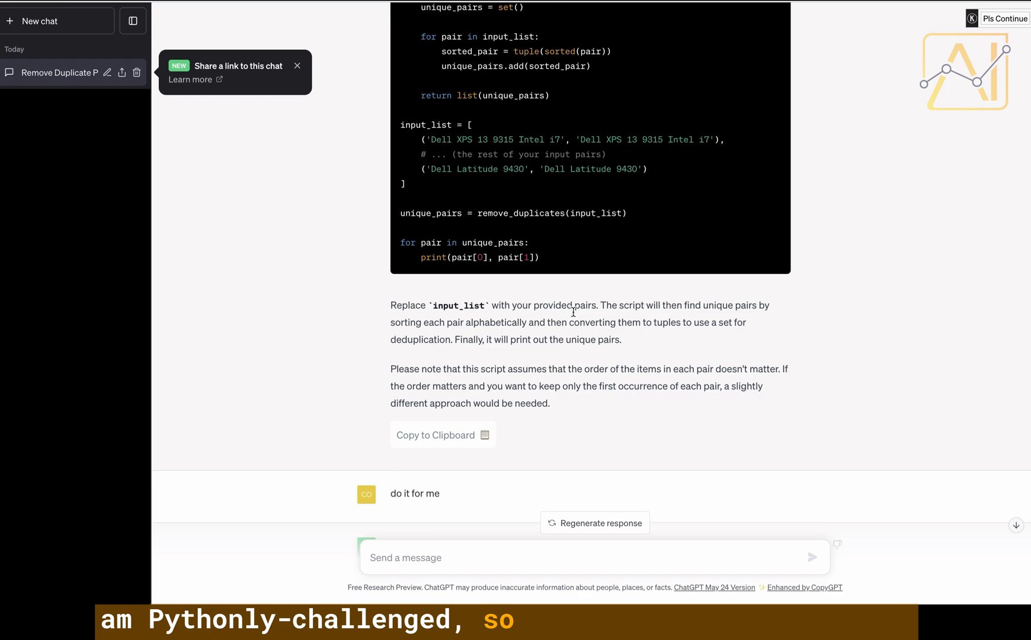
left_click_drag(388, 277, 463, 277)
scroll(463, 277, "down", 20)
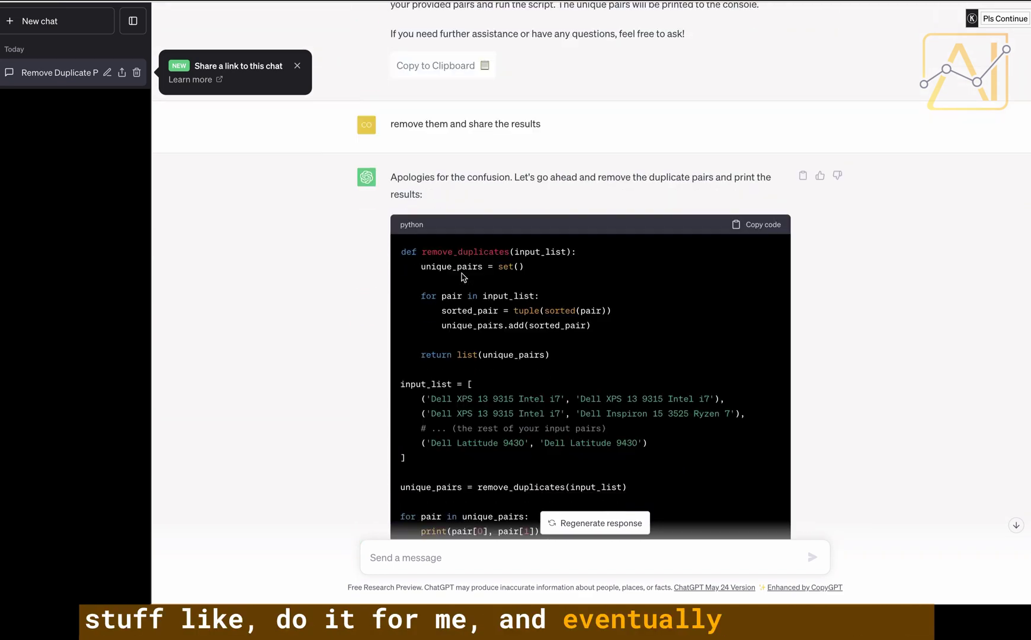
scroll(462, 274, "down", 20)
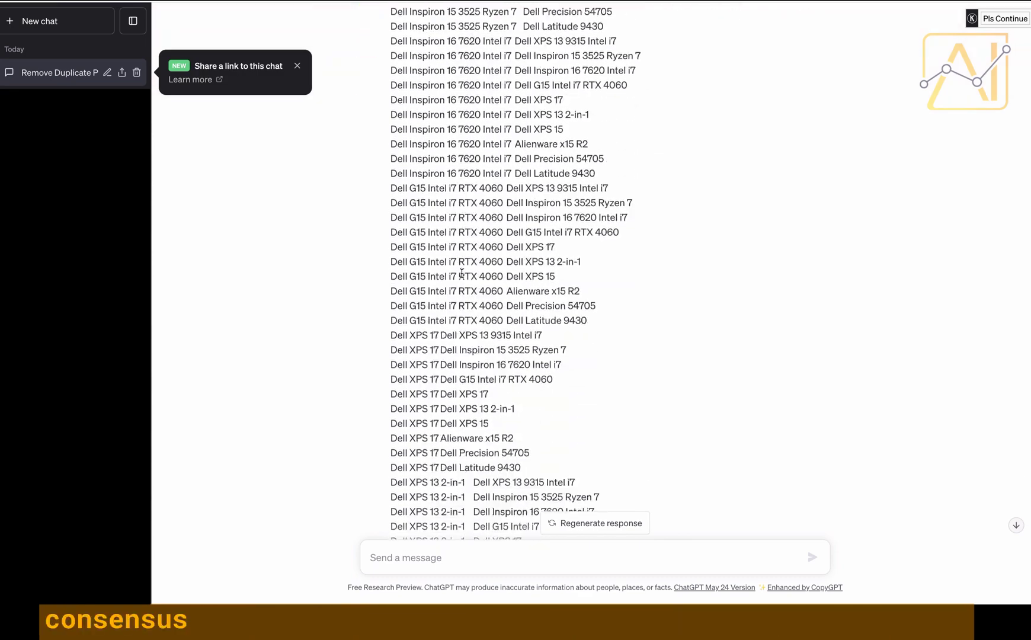
scroll(463, 276, "down", 15)
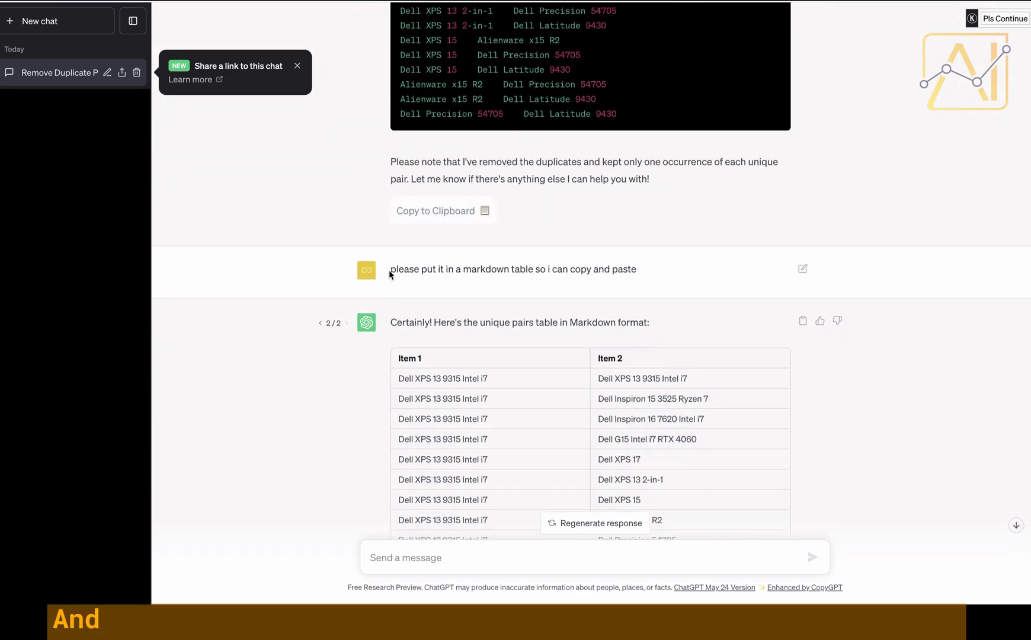
left_click_drag(391, 269, 663, 281)
left_click(664, 281)
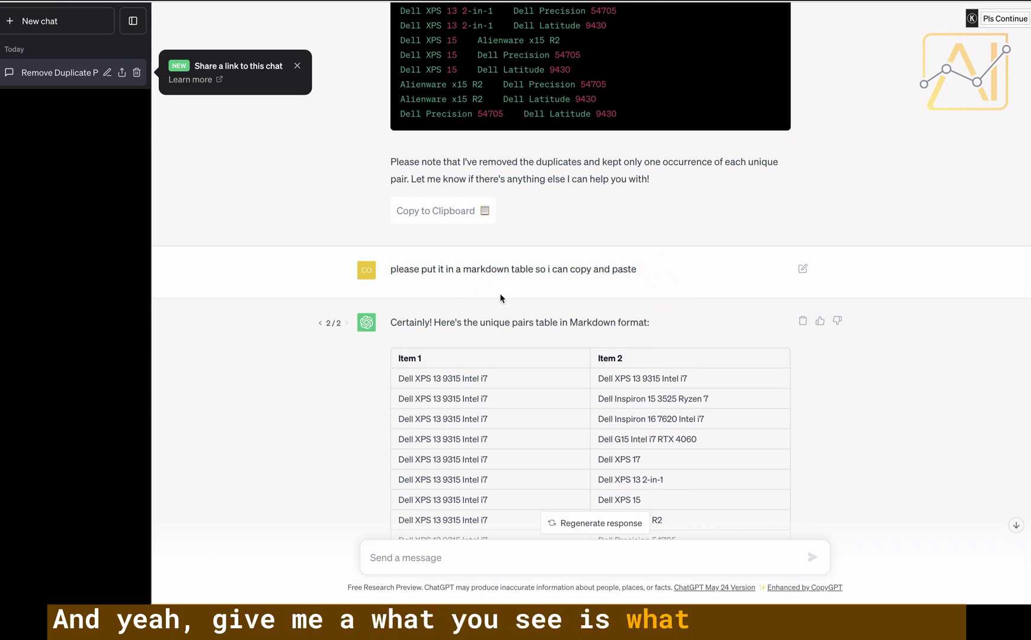
Select the rows of ChatGPT's Item 1 / Item 2 pairs table for copying.
scroll(611, 352, "down", 4)
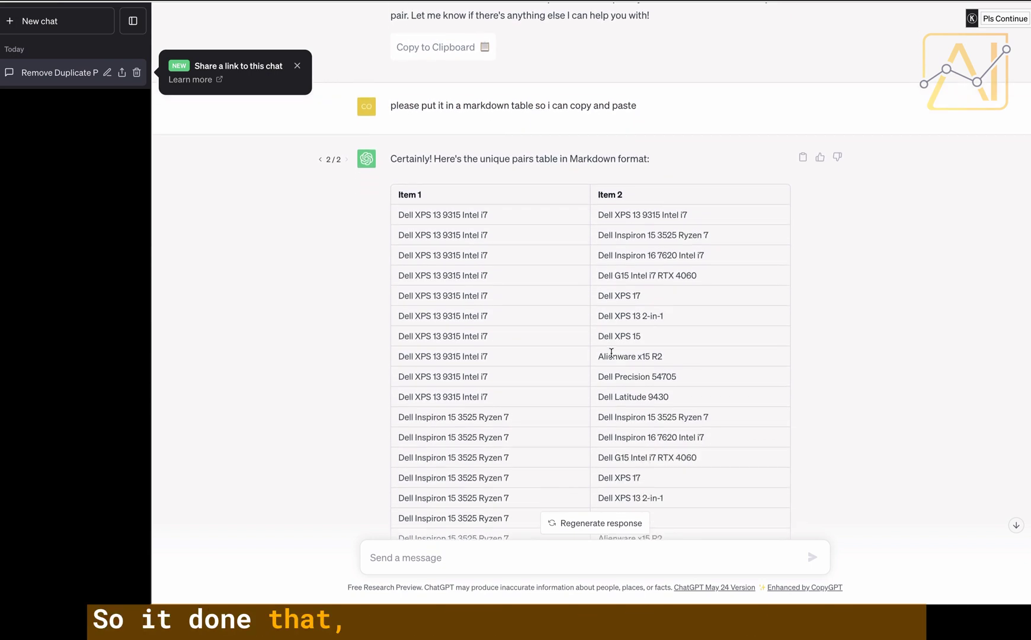
left_click_drag(396, 135, 616, 356)
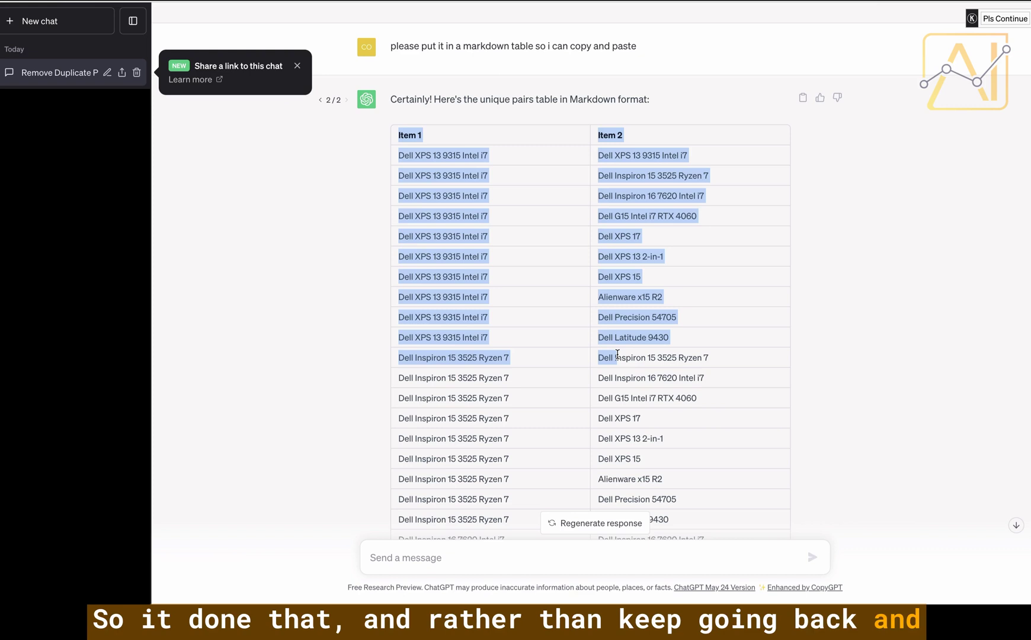
left_click(617, 356)
left_click_drag(399, 130, 748, 386)
scroll(731, 398, "down", 1)
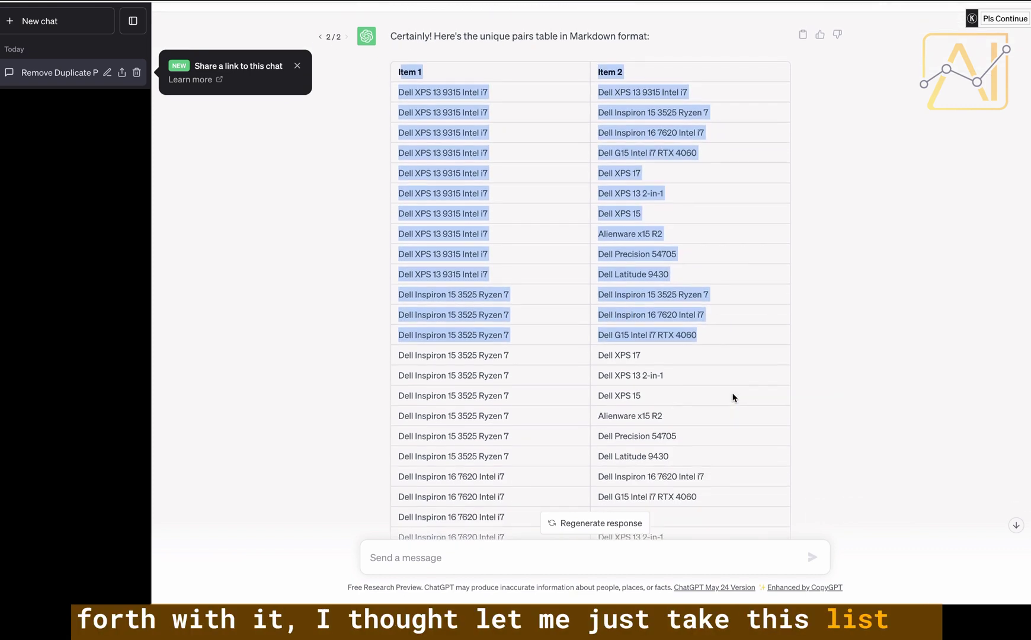
left_click(723, 393)
left_click_drag(398, 93, 677, 90)
left_click_drag(415, 90, 778, 90)
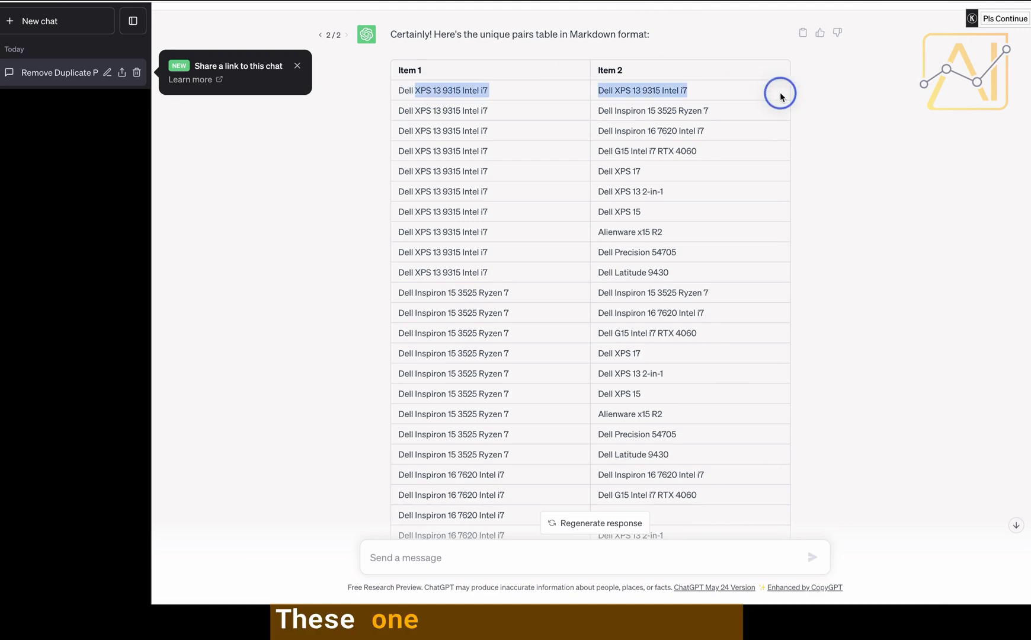
scroll(680, 191, "down", 1)
scroll(680, 191, "down", 3)
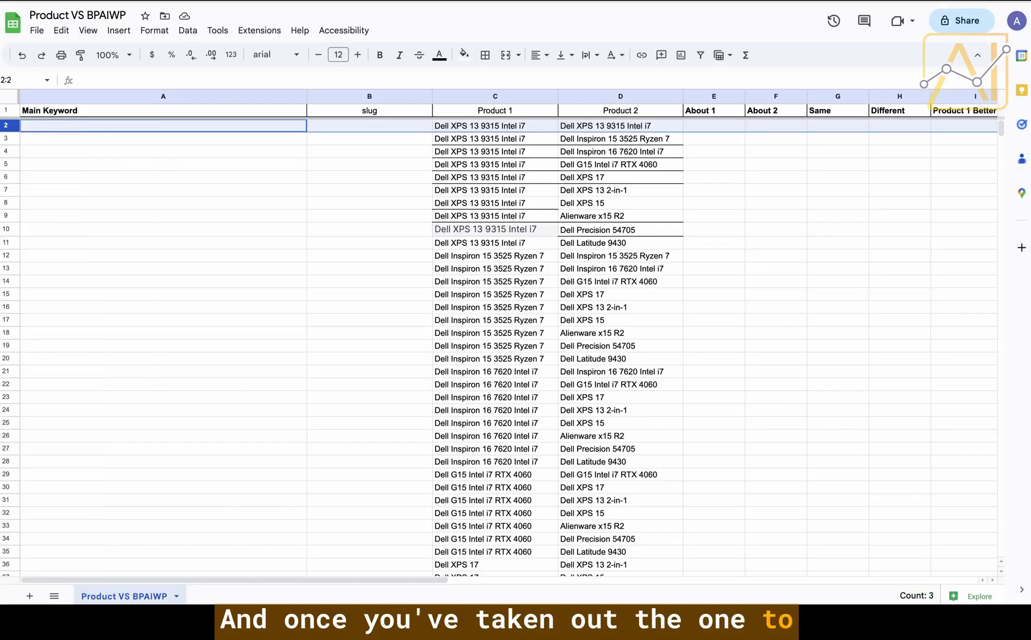
Delete the XPS 13 and Inspiron 15 self-pair rows (rows 2 and 11).
left_click(328, 243)
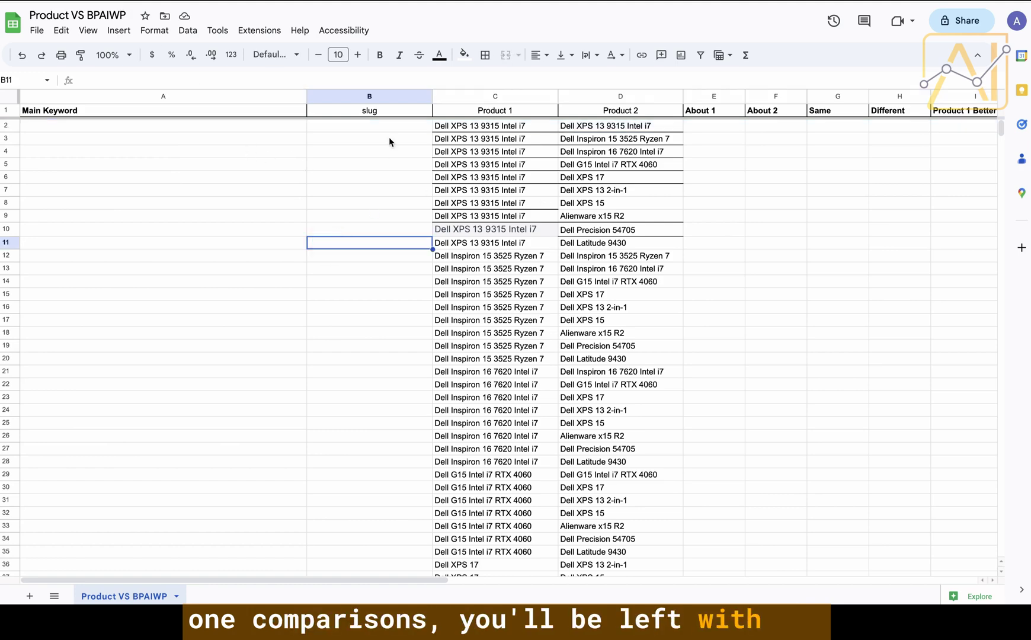
left_click(501, 127)
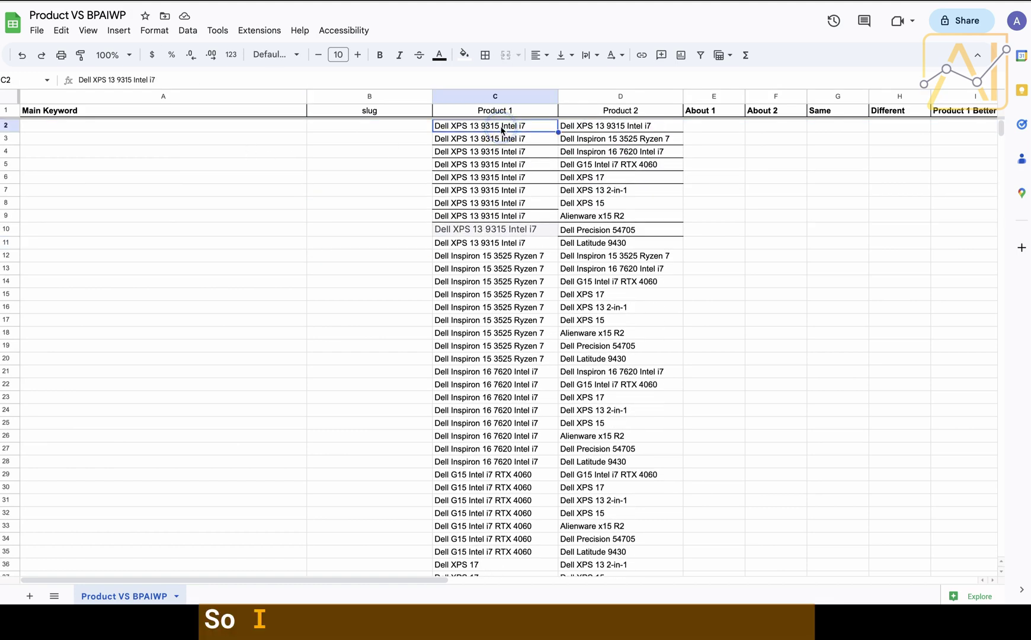
left_click(5, 125)
right_click(5, 125)
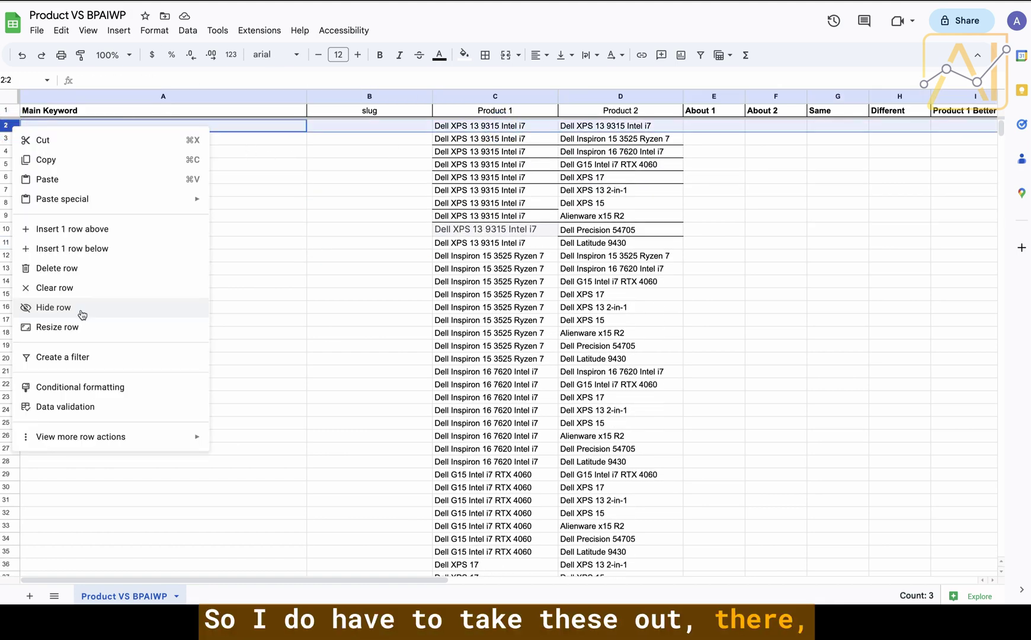
left_click(70, 267)
left_click(565, 219)
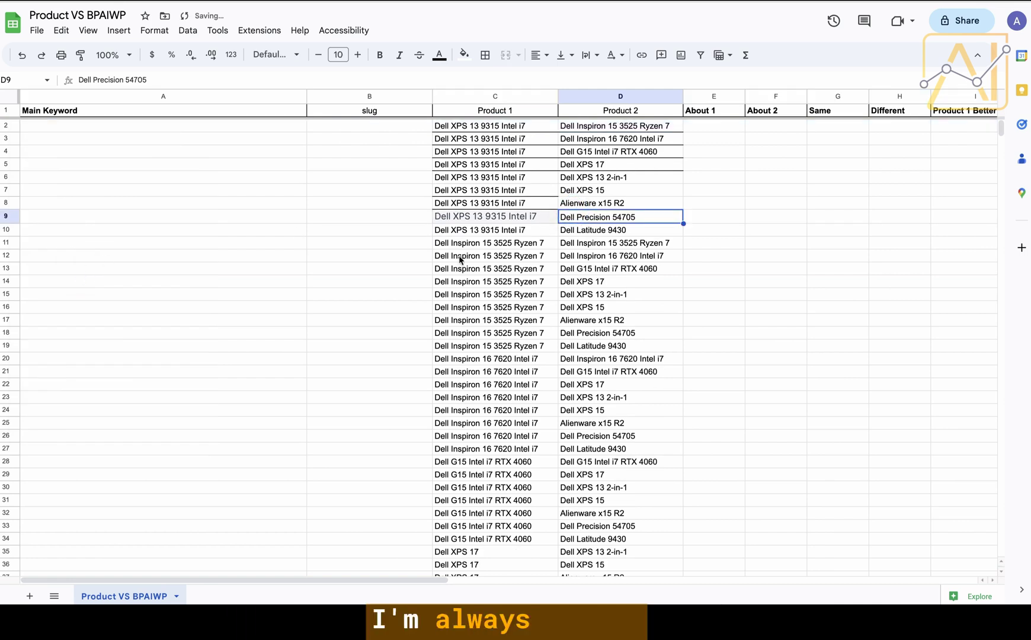
scroll(509, 262, "down", 1)
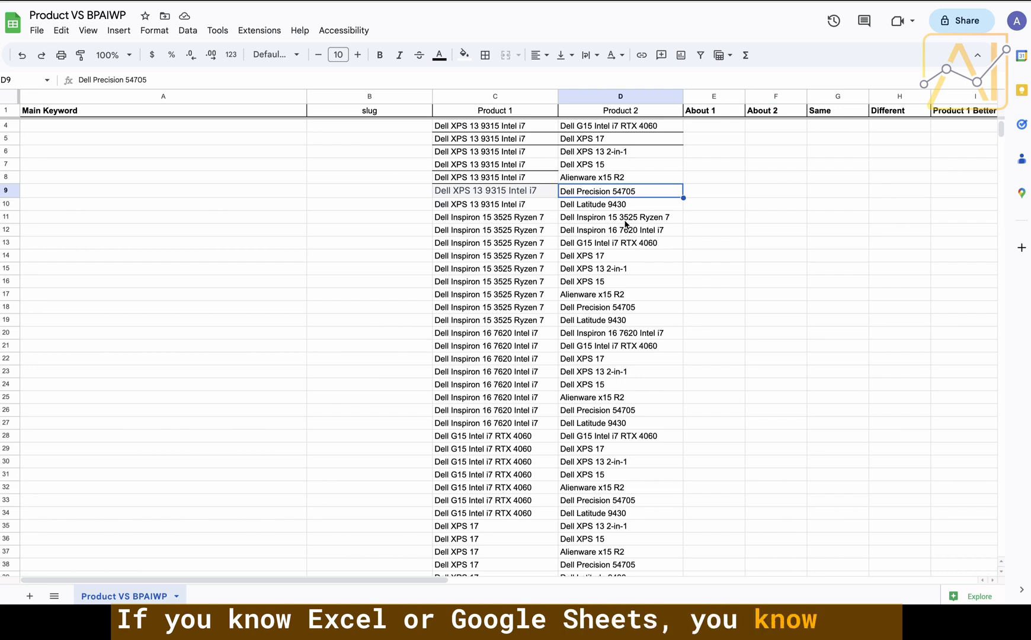
left_click(652, 219)
left_click(504, 217)
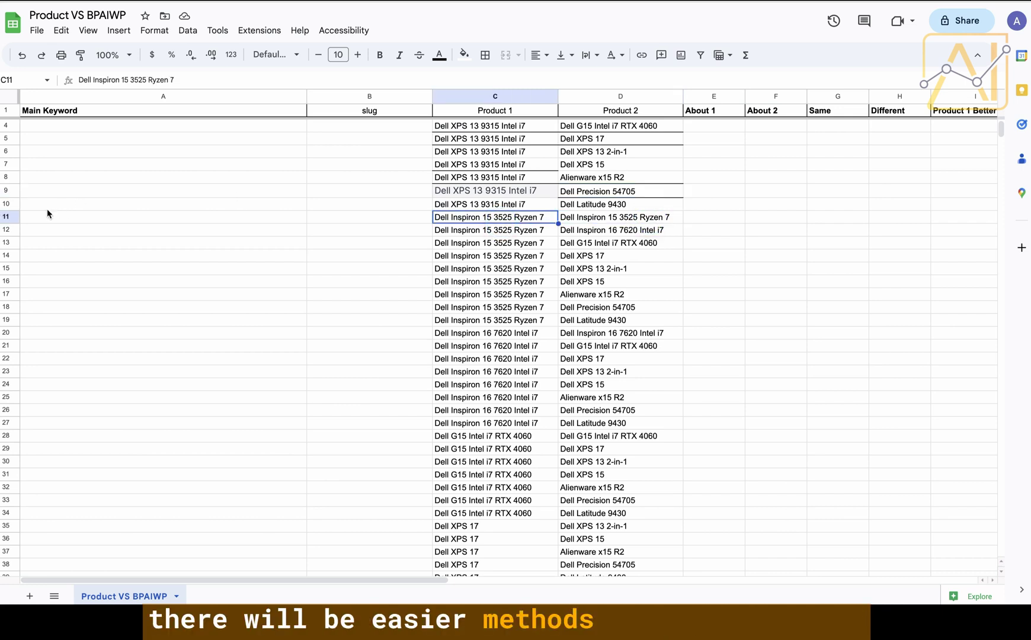
left_click(15, 218)
right_click(15, 218)
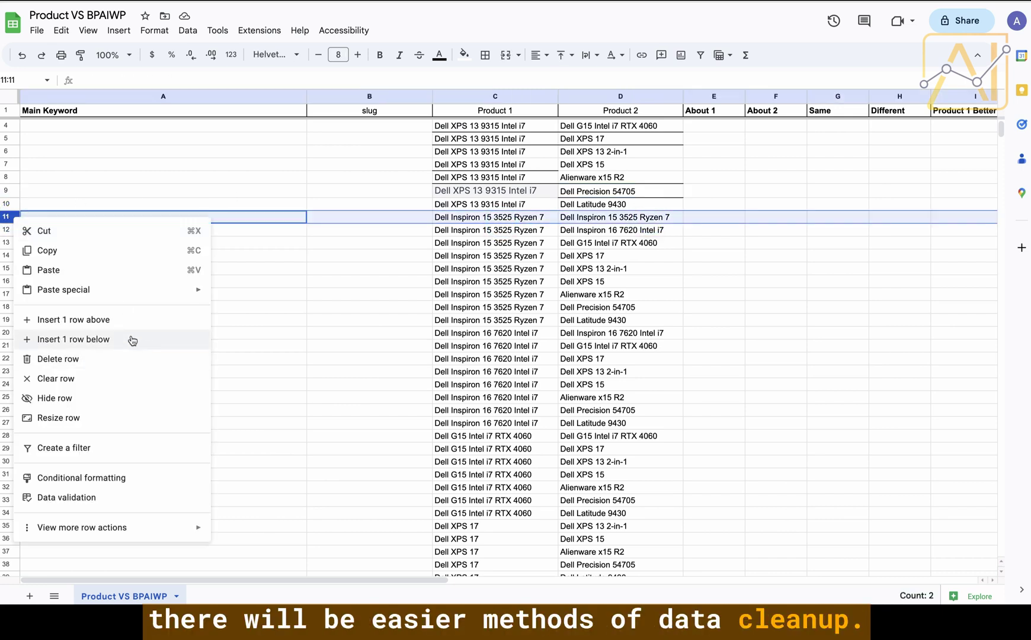
left_click(93, 360)
Delete the Inspiron 16 and G15 self-pair rows (rows 19 and 26).
scroll(591, 348, "down", 1)
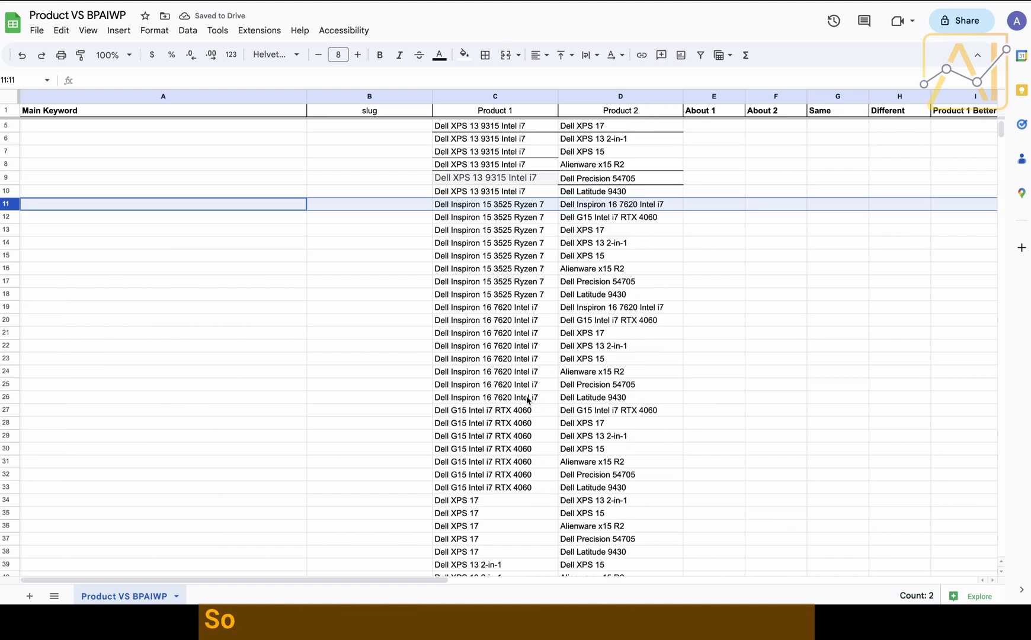
left_click(536, 315)
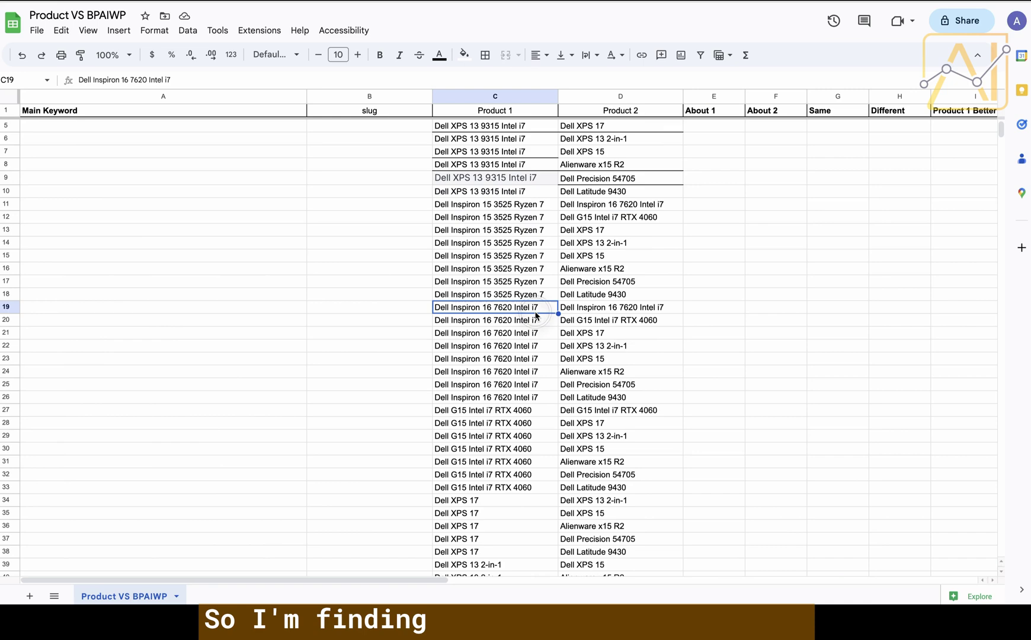
scroll(125, 306, "down", 3)
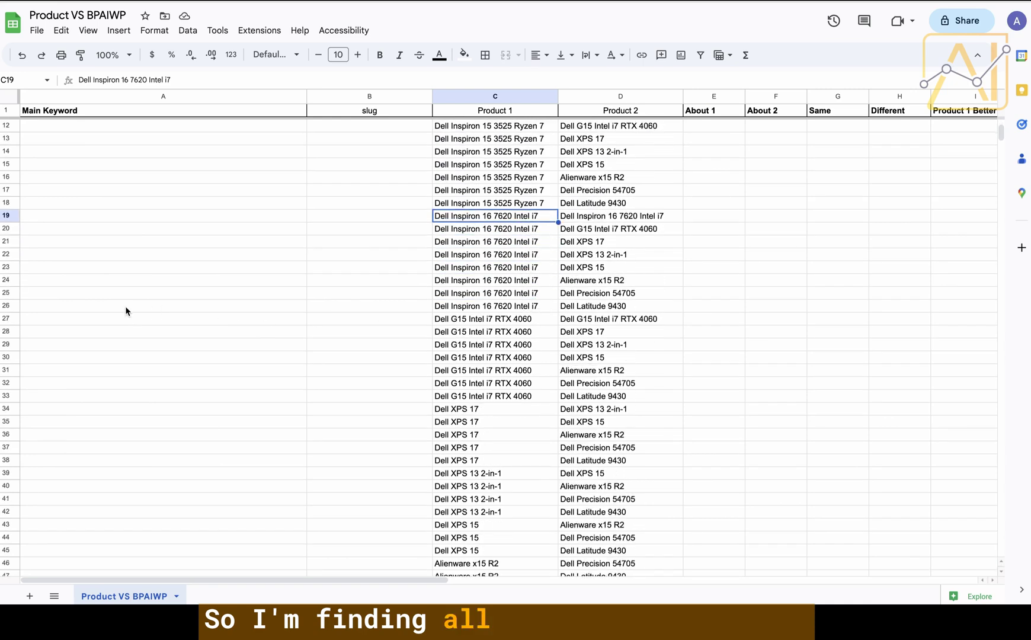
left_click(6, 206)
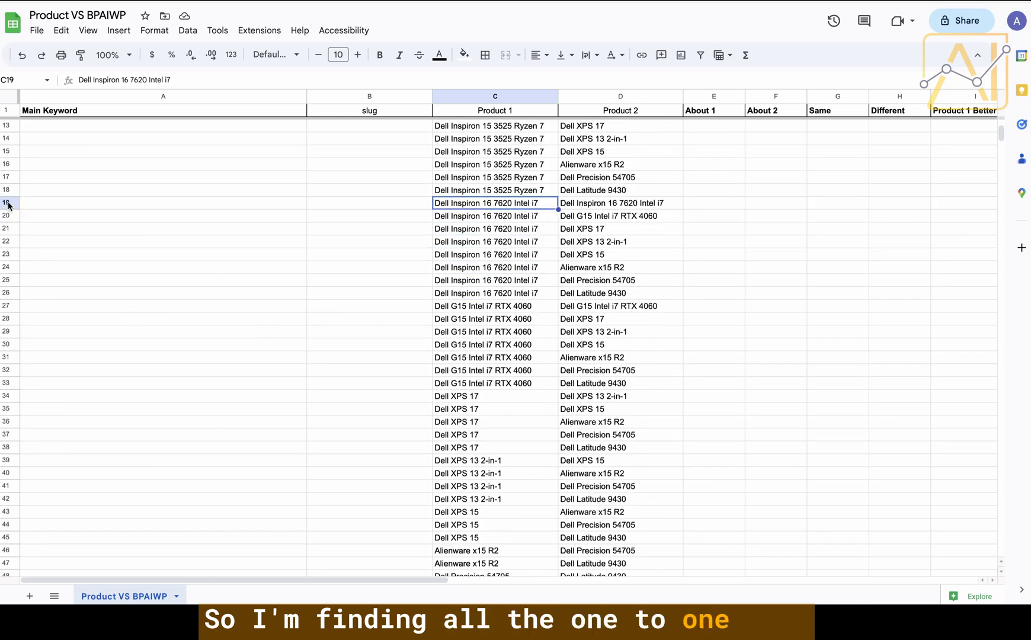
left_click(7, 203)
right_click(7, 203)
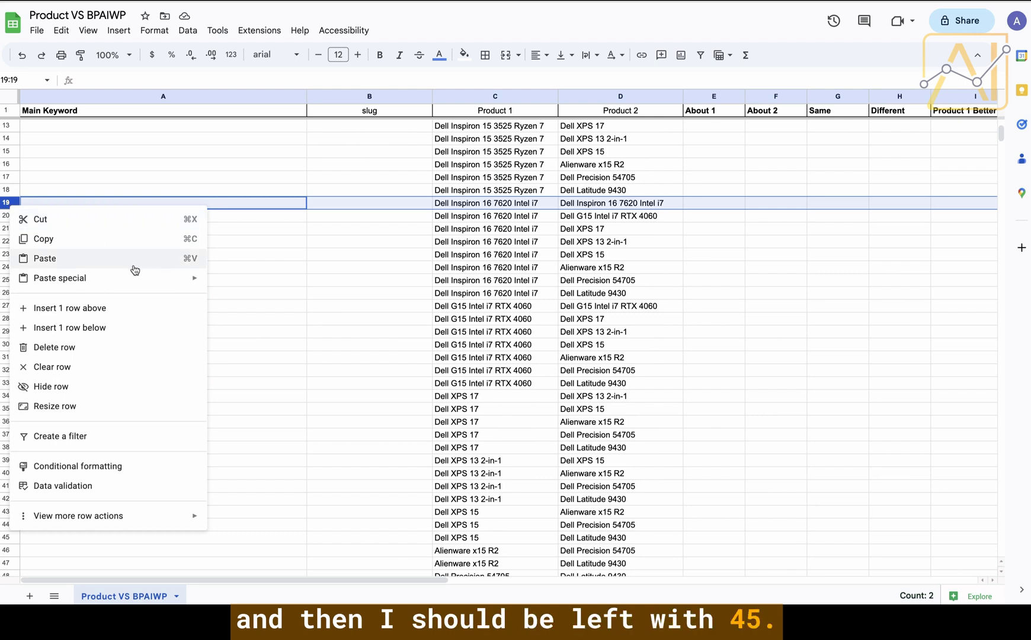
left_click(86, 349)
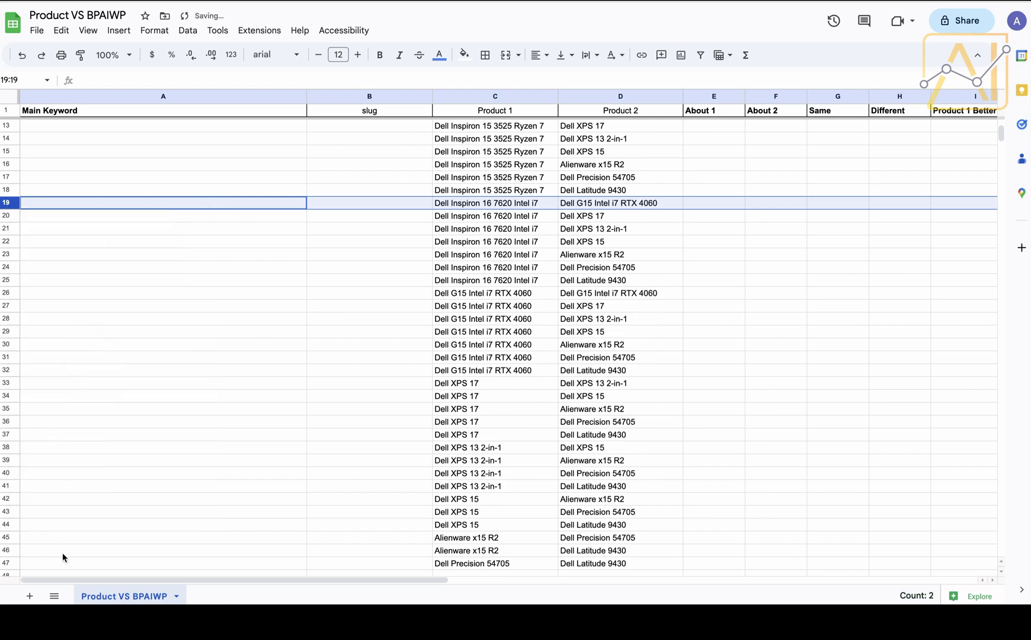
left_click(19, 551)
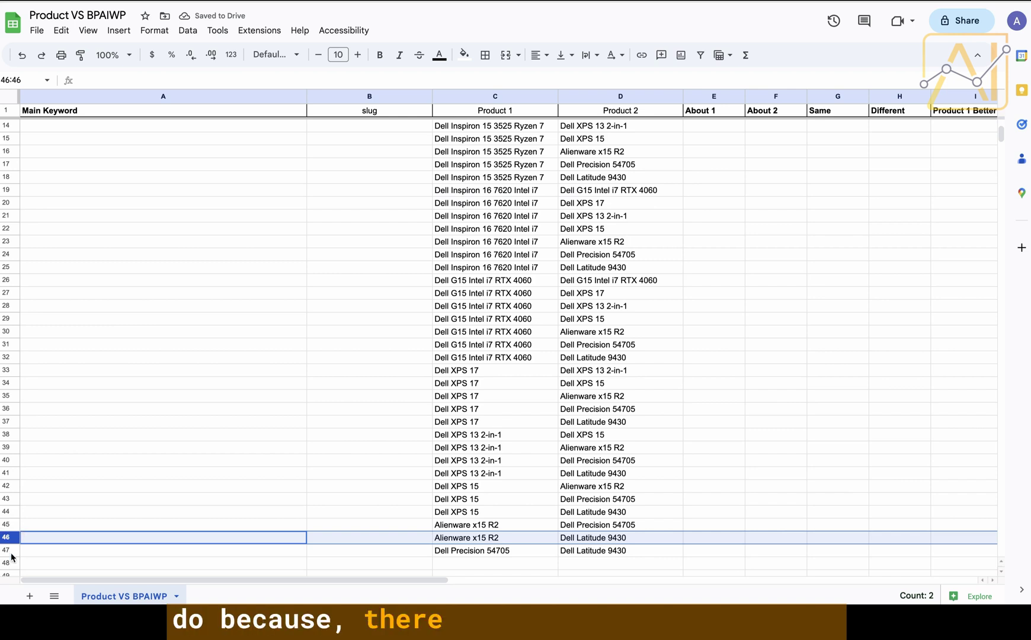
left_click(507, 432)
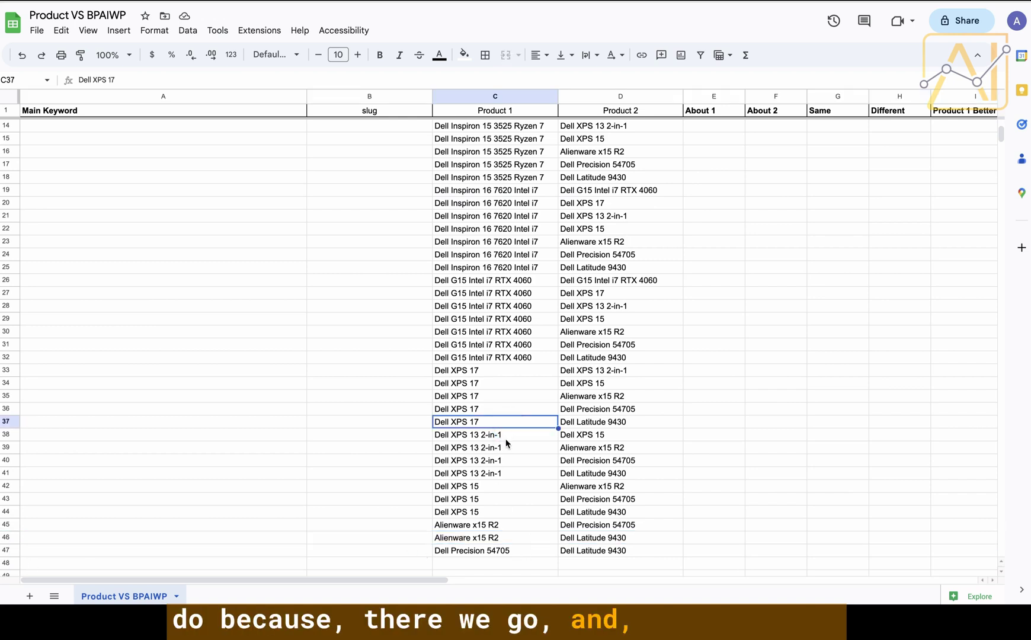
left_click(505, 372)
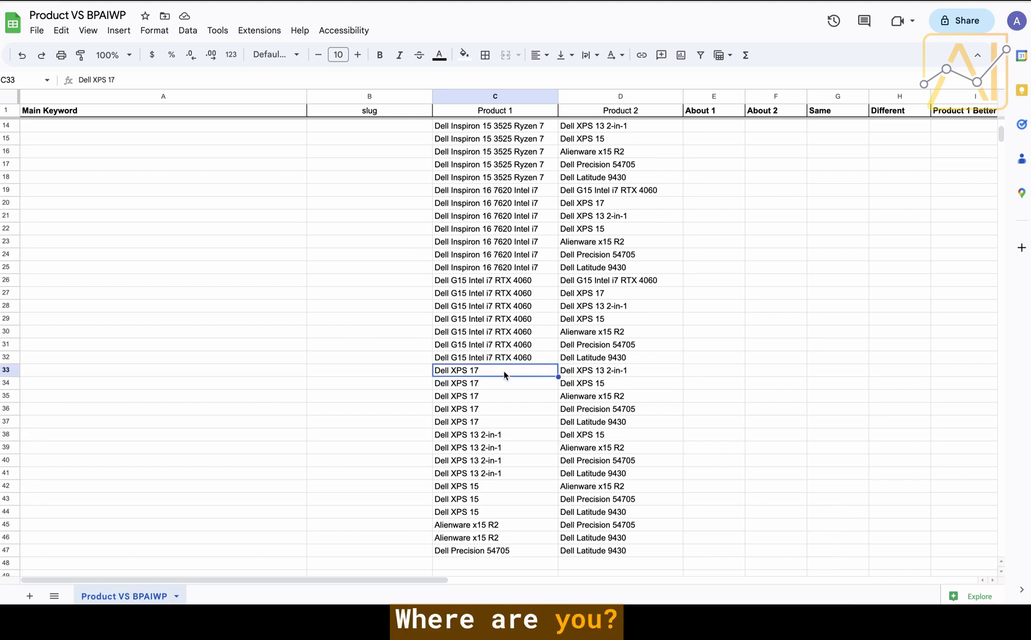
left_click(539, 279)
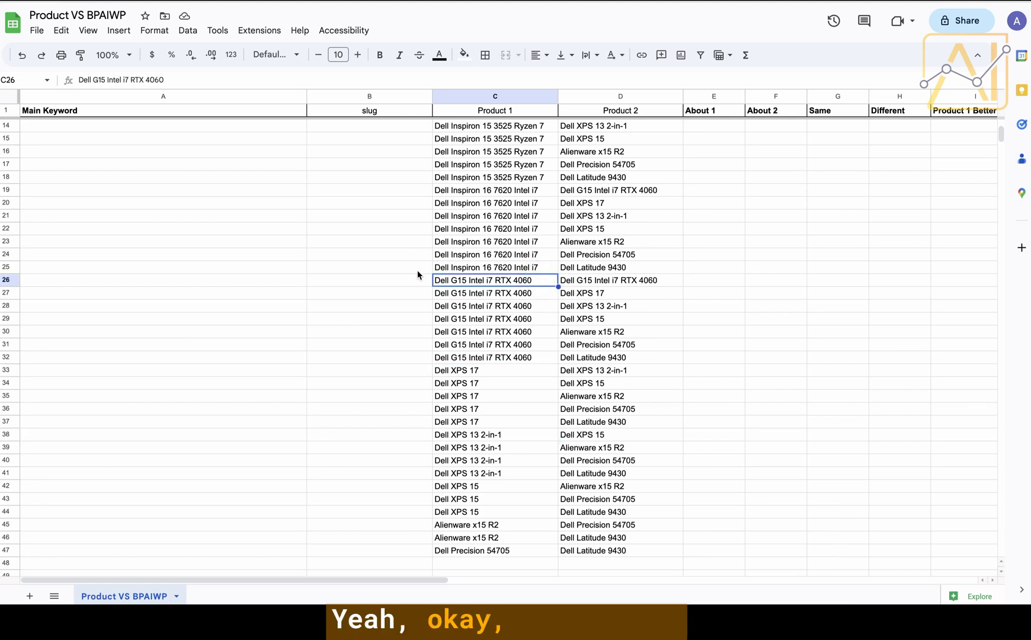
scroll(420, 270, "up", 2)
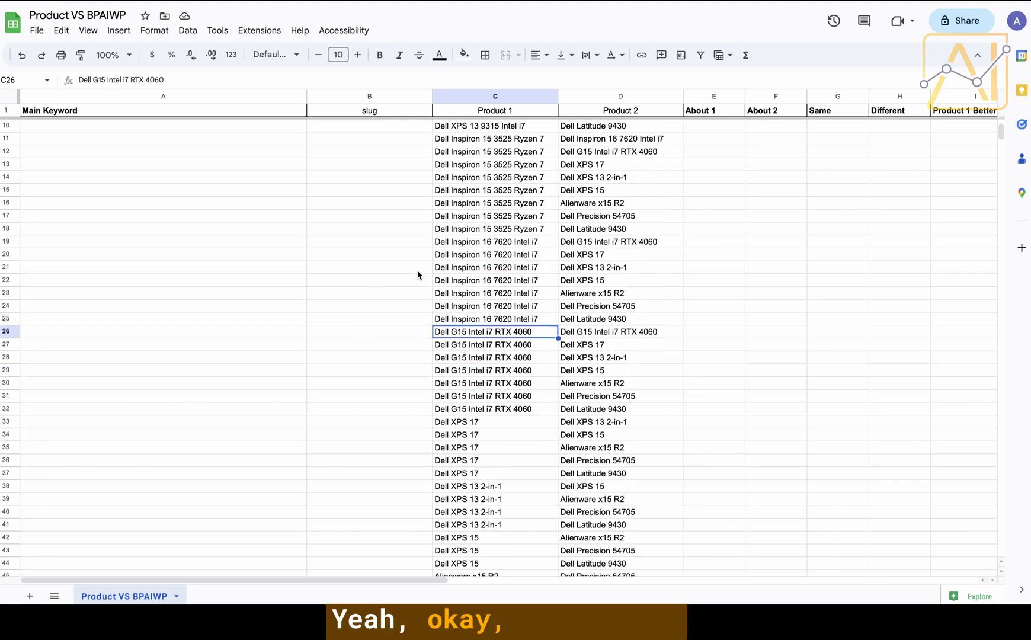
left_click(11, 332)
right_click(11, 331)
left_click(83, 148)
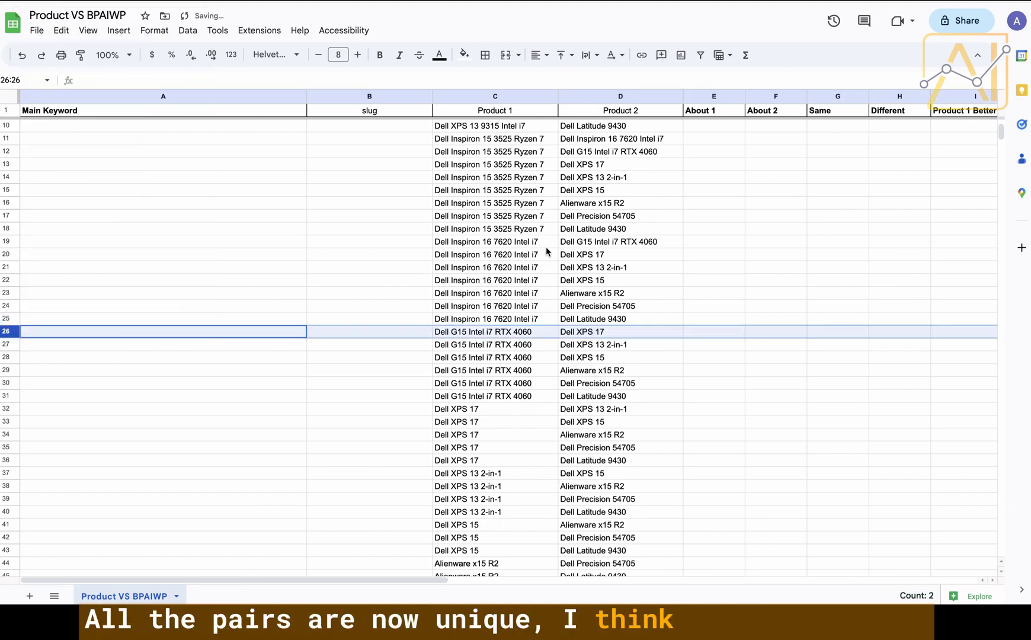
scroll(546, 247, "up", 1)
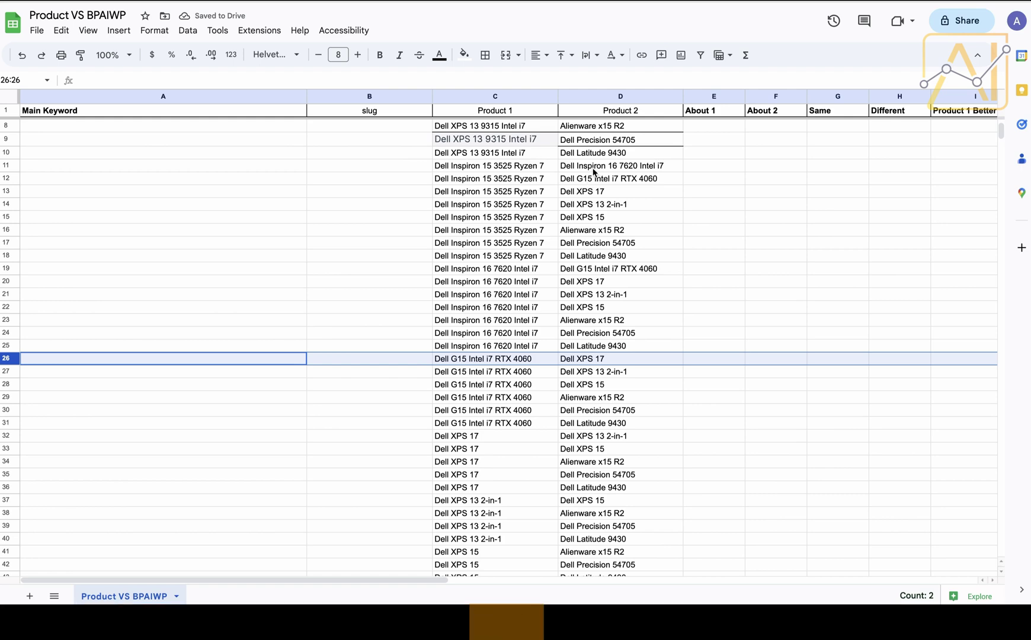
scroll(594, 173, "up", 3)
left_click(522, 126)
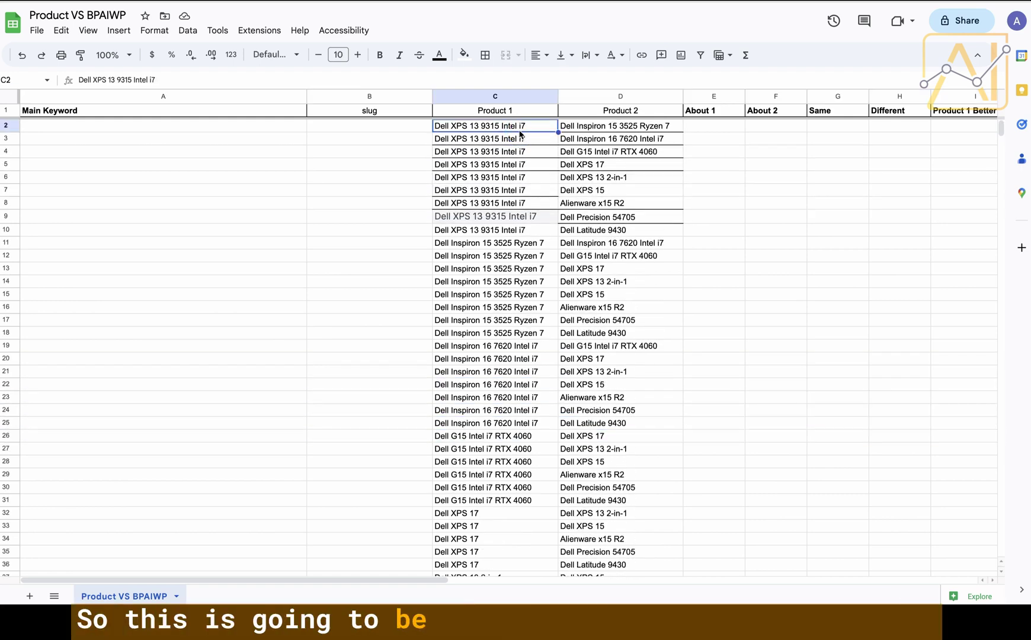
left_click(603, 133)
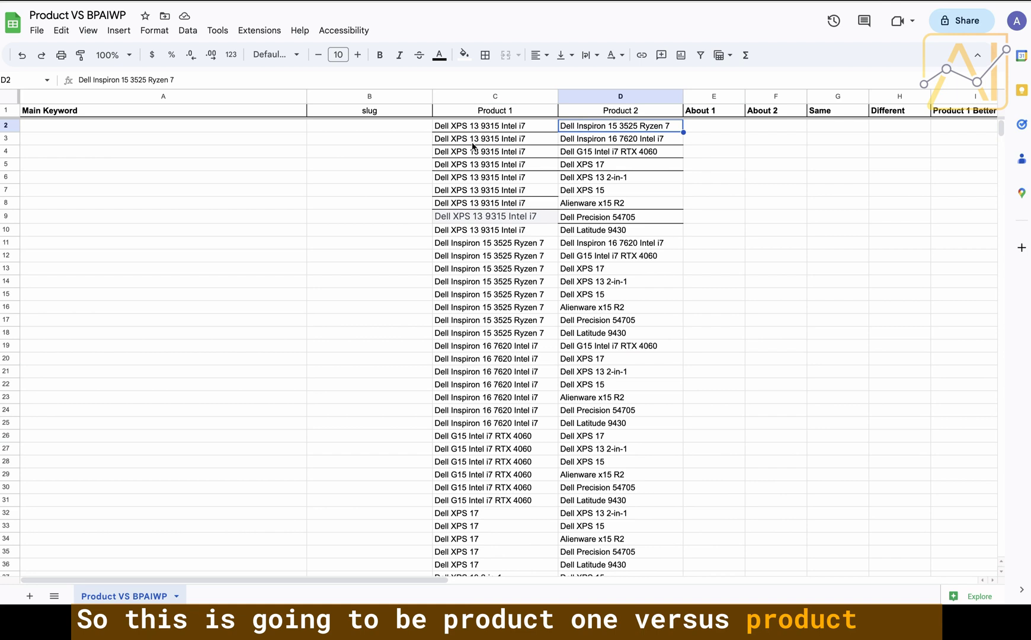
key("Left")
key("Down")
left_click(586, 139)
left_click_drag(511, 127, 507, 202)
left_click_drag(592, 126, 596, 202)
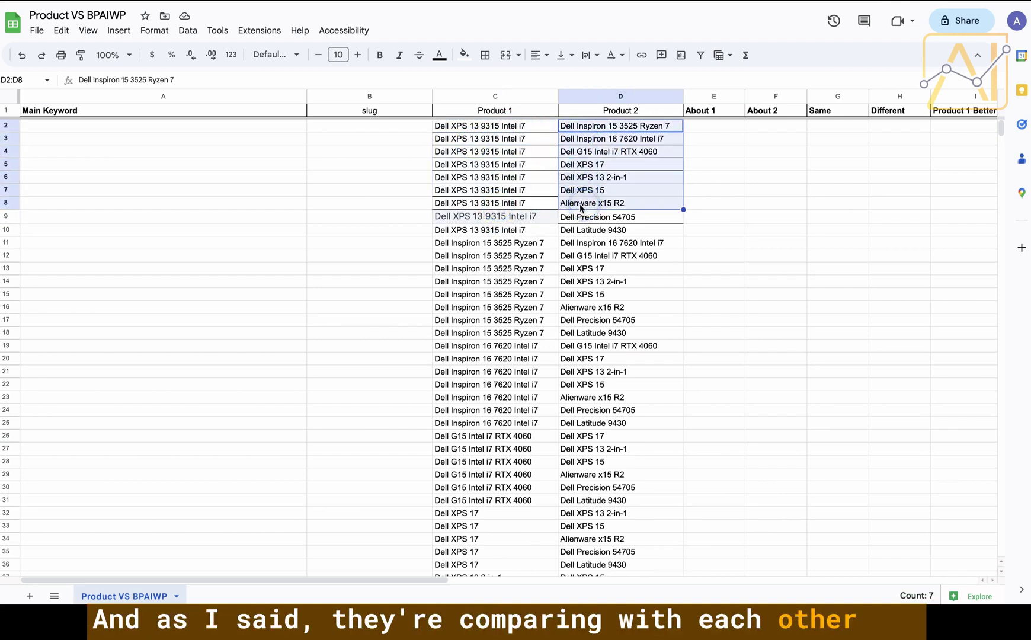
left_click(585, 205)
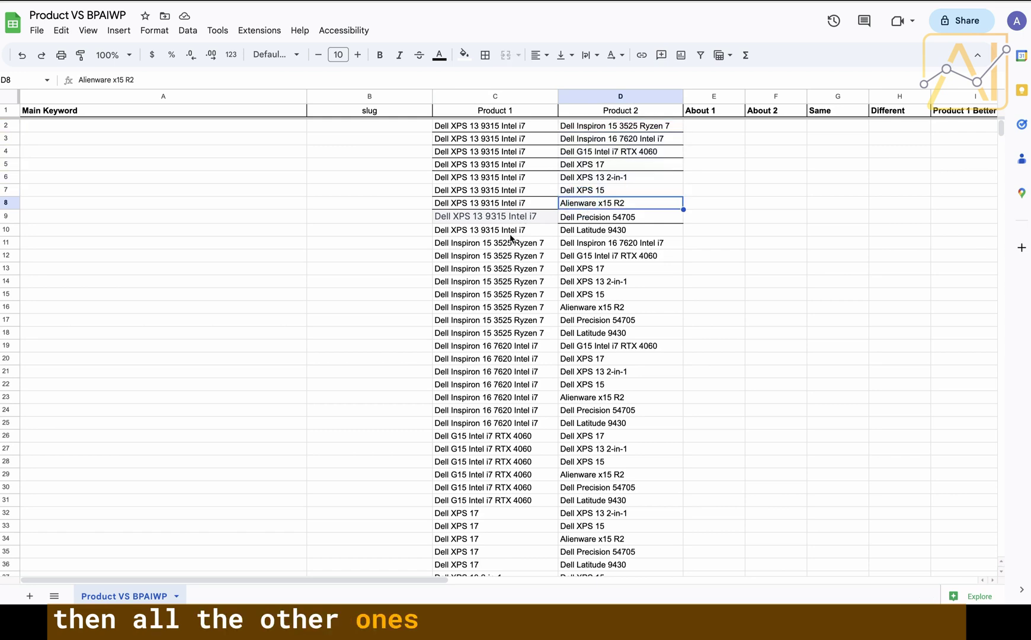
scroll(621, 275, "down", 3)
scroll(620, 276, "down", 5)
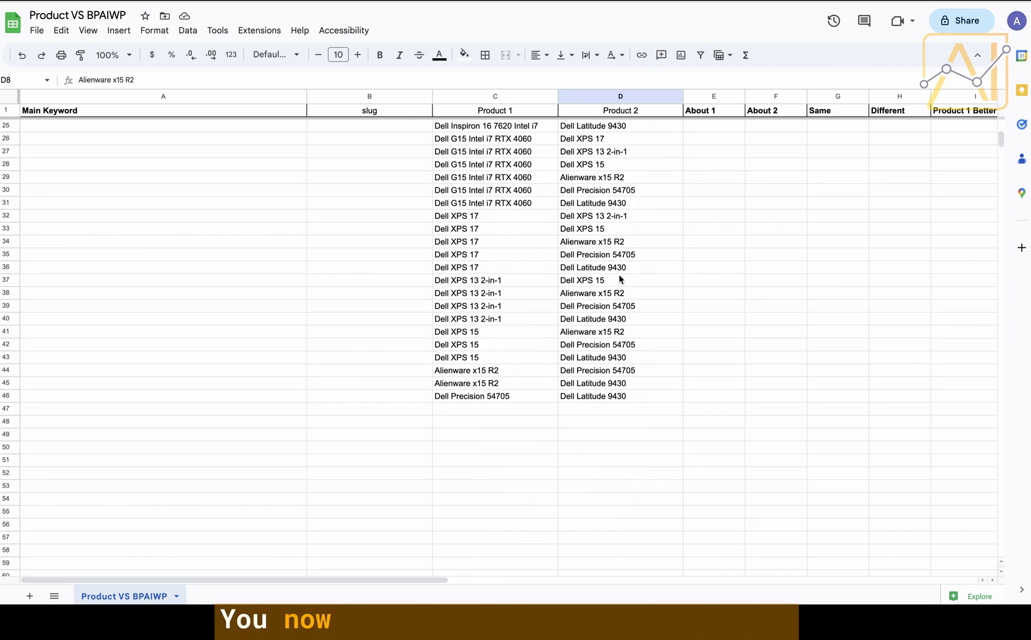
scroll(610, 399, "up", 8)
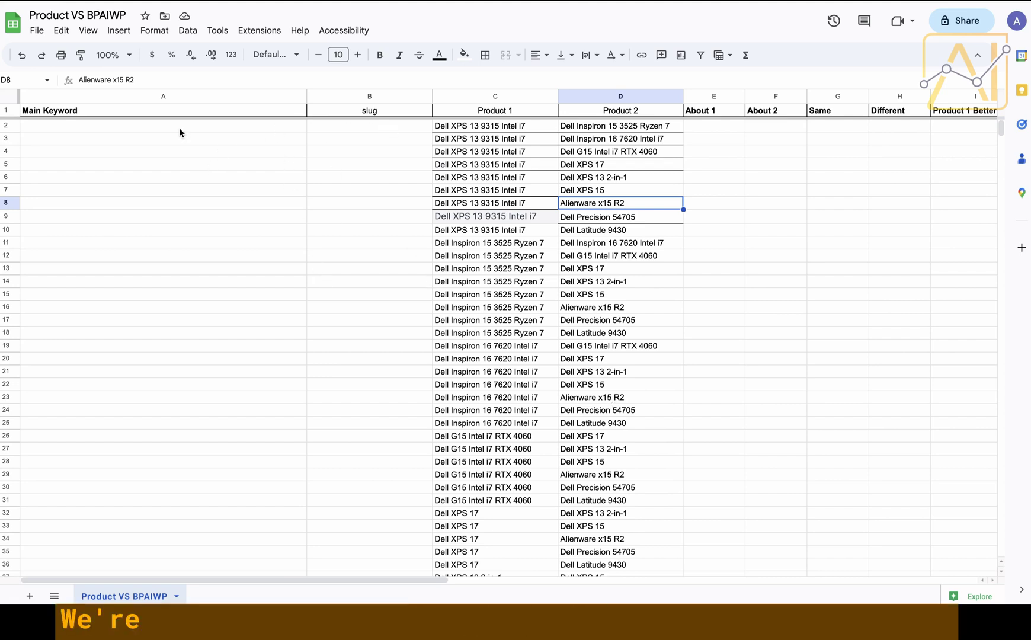
Fill B2's LOWER/SUBSTITUTE slug formula down column B through row 46.
left_click(356, 126)
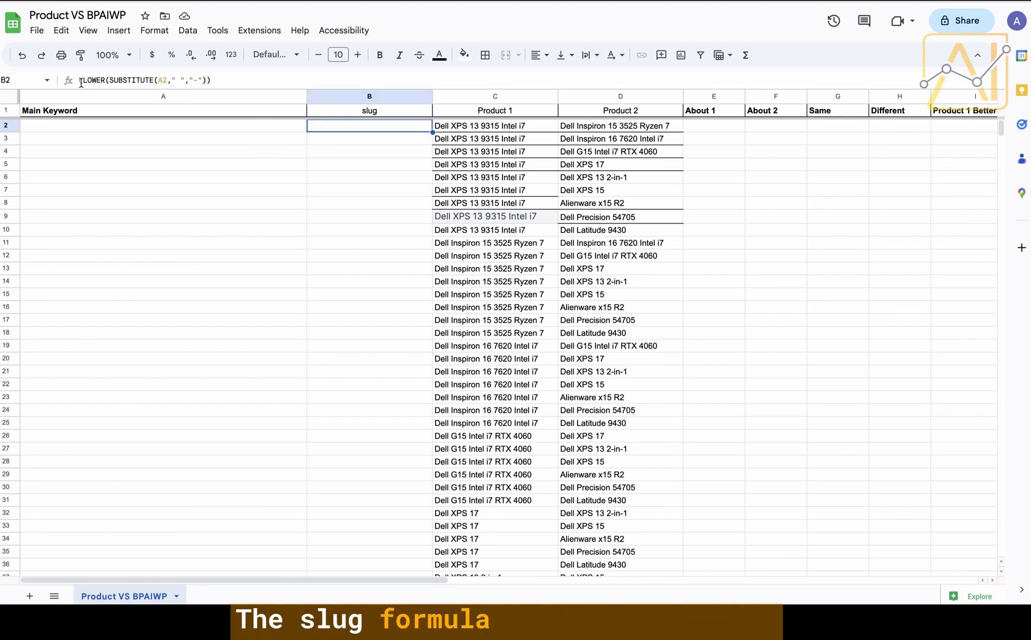
left_click_drag(432, 132, 403, 578)
scroll(434, 335, "down", 5)
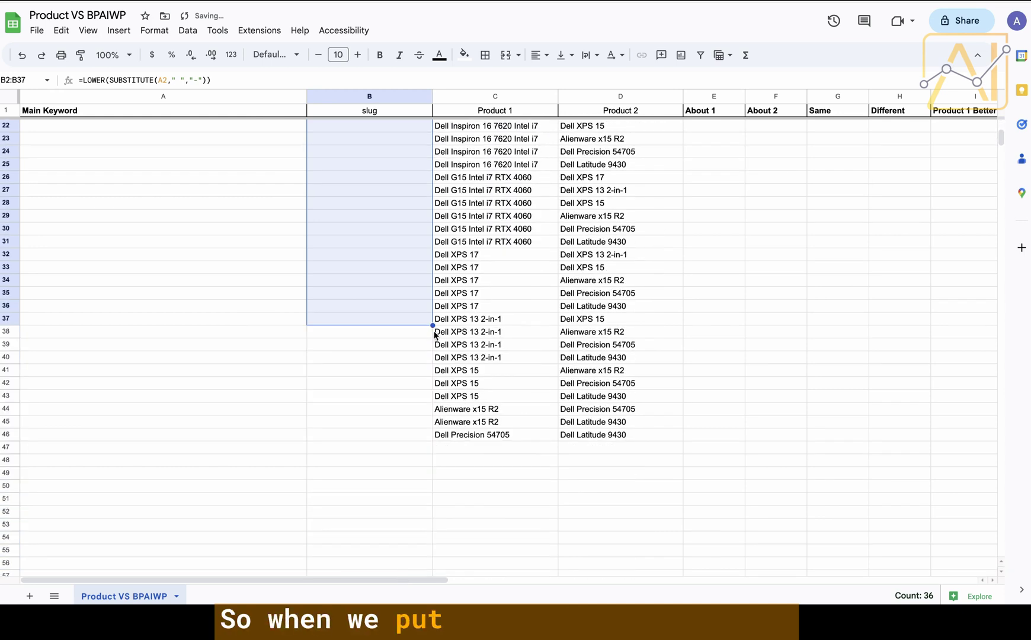
left_click_drag(432, 324, 430, 438)
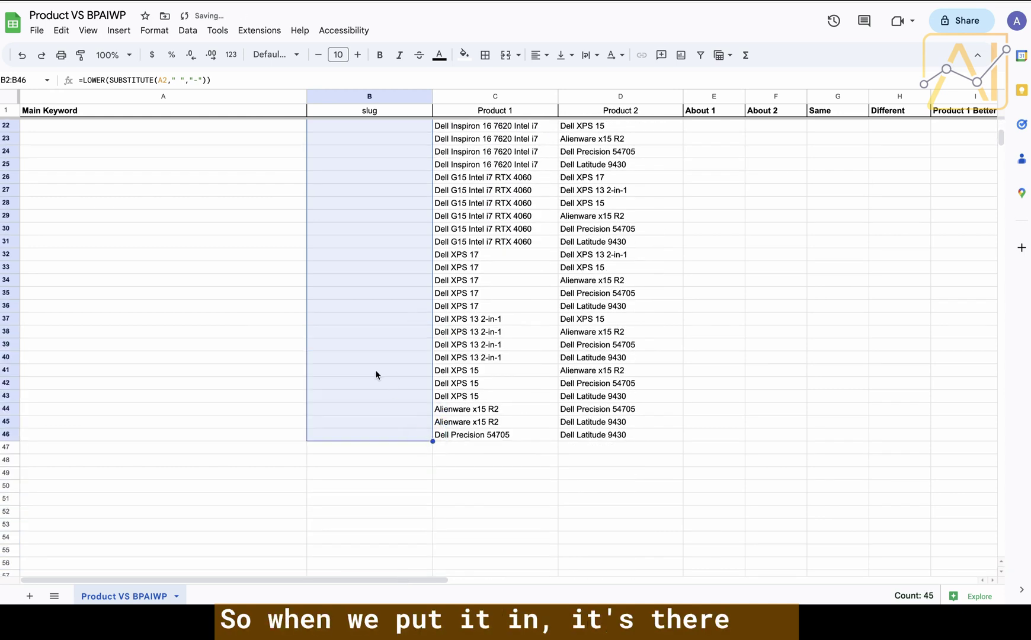
scroll(376, 375, "up", 6)
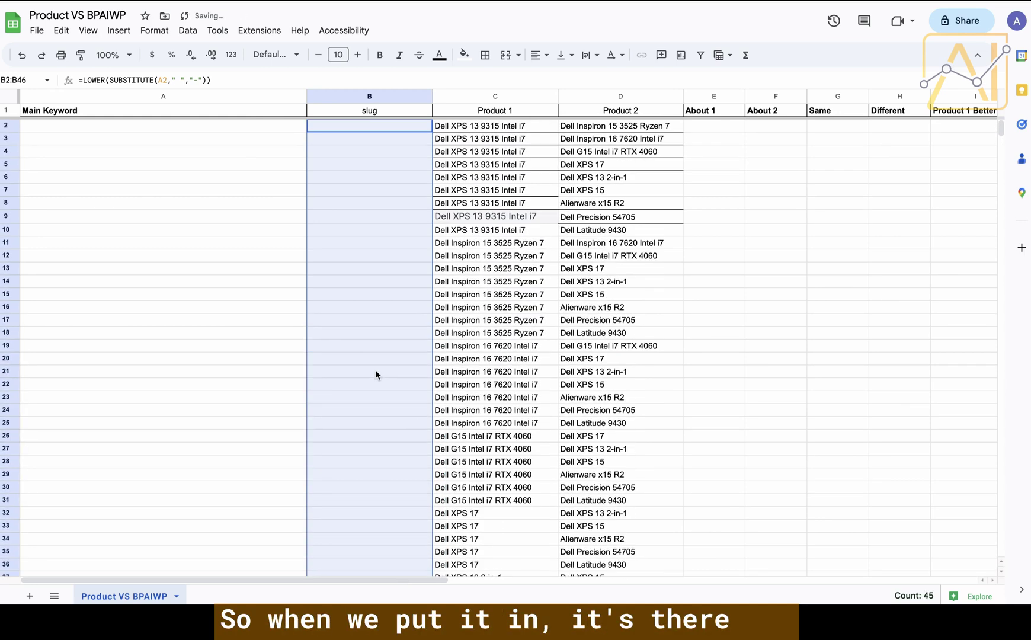
Review the Main Keyword cell A2 against the Product 1 name in C2.
double_click(243, 125)
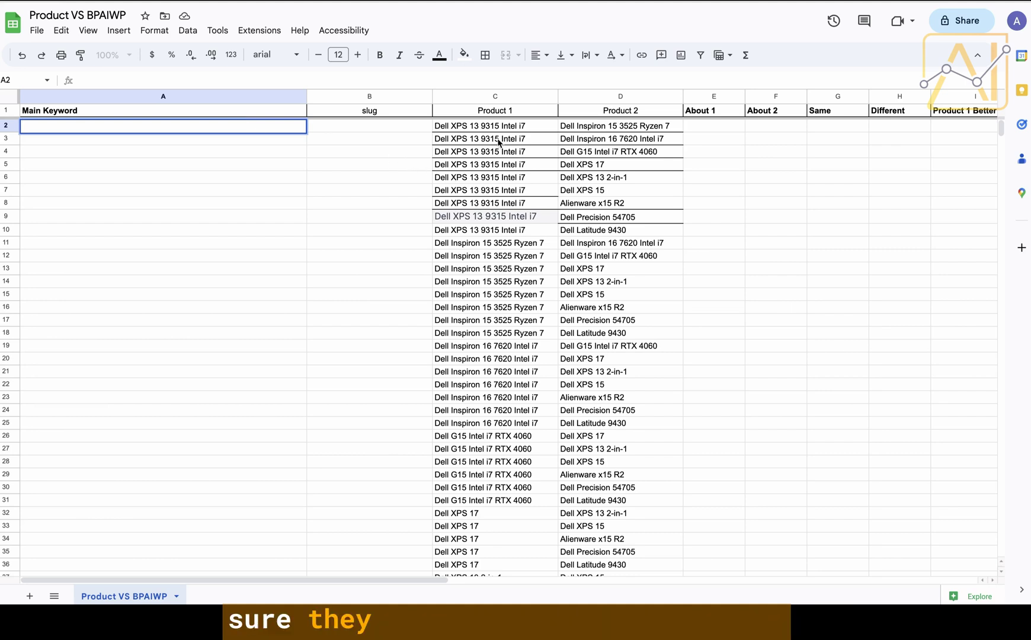
left_click(437, 127)
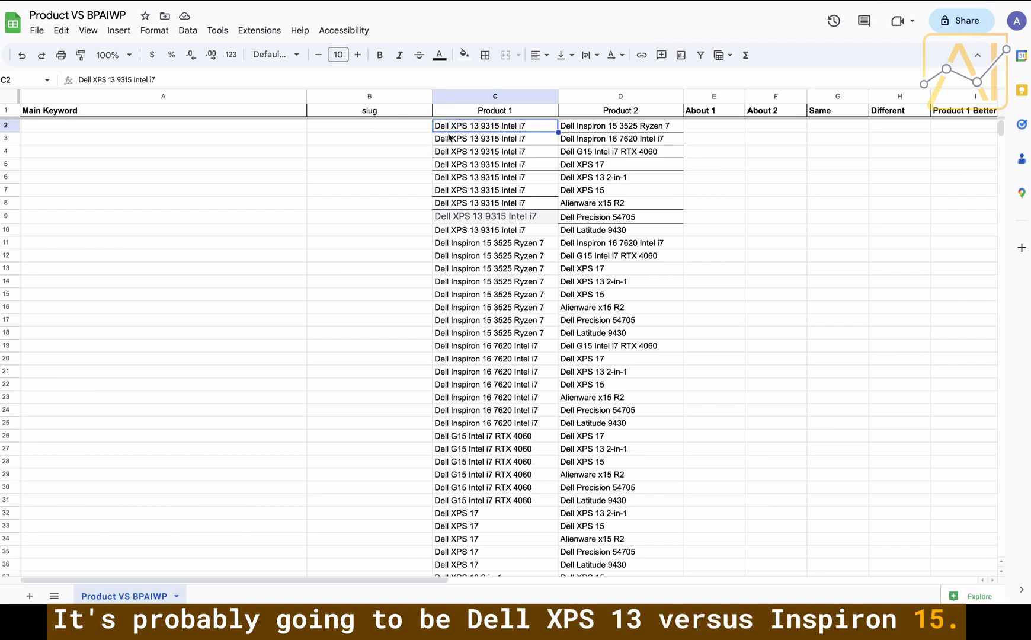
left_click(143, 126)
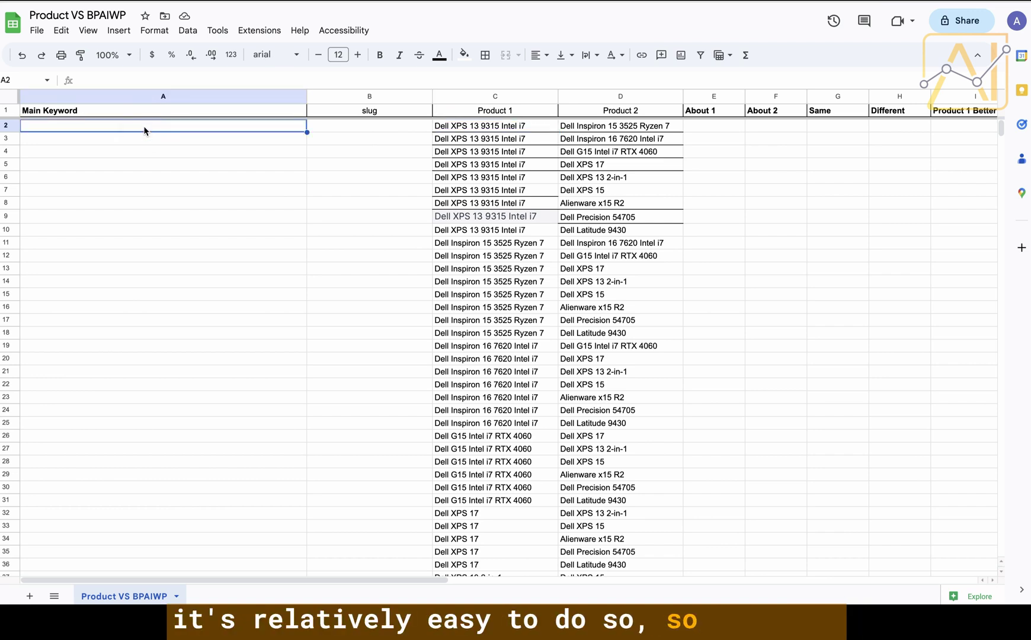
Enter =concatenate(C2," vs ",D2) in A2 to build the Main Keyword.
double_click(144, 126)
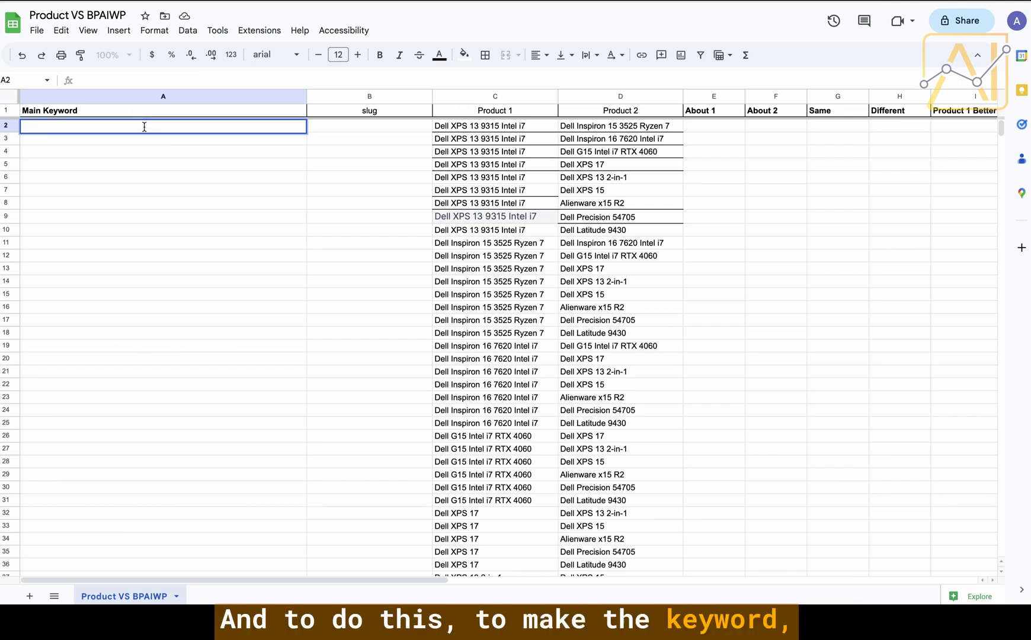
type("=concatenate")
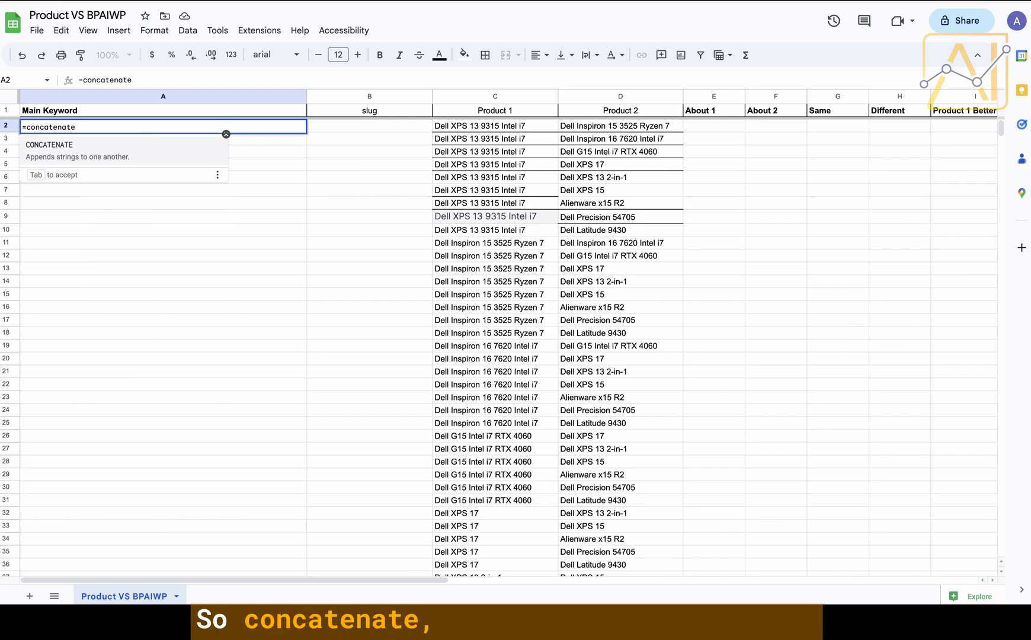
type("(")
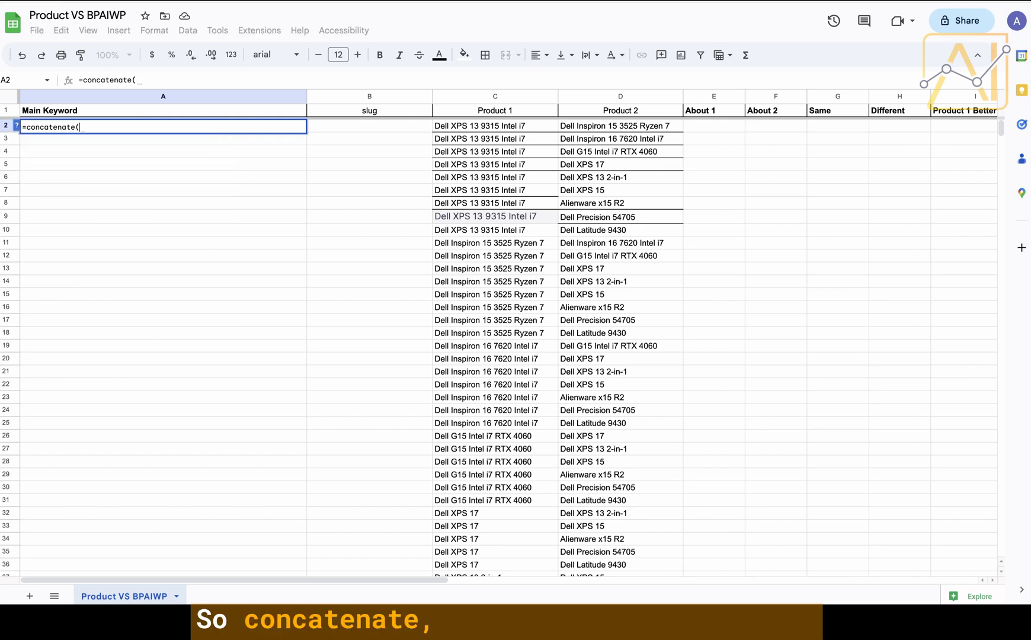
left_click(489, 127)
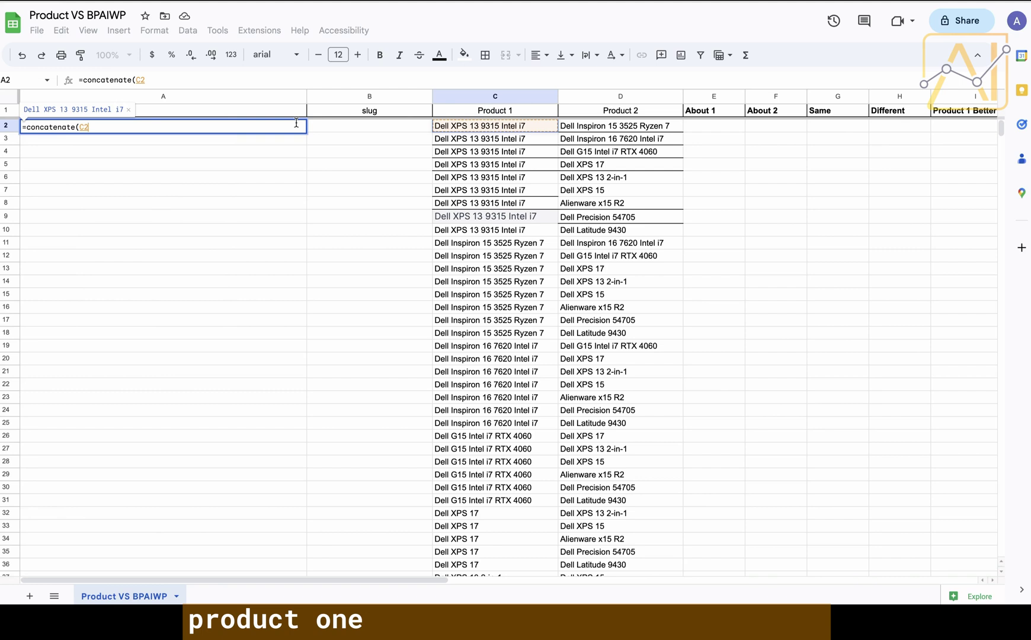
type(",\"")
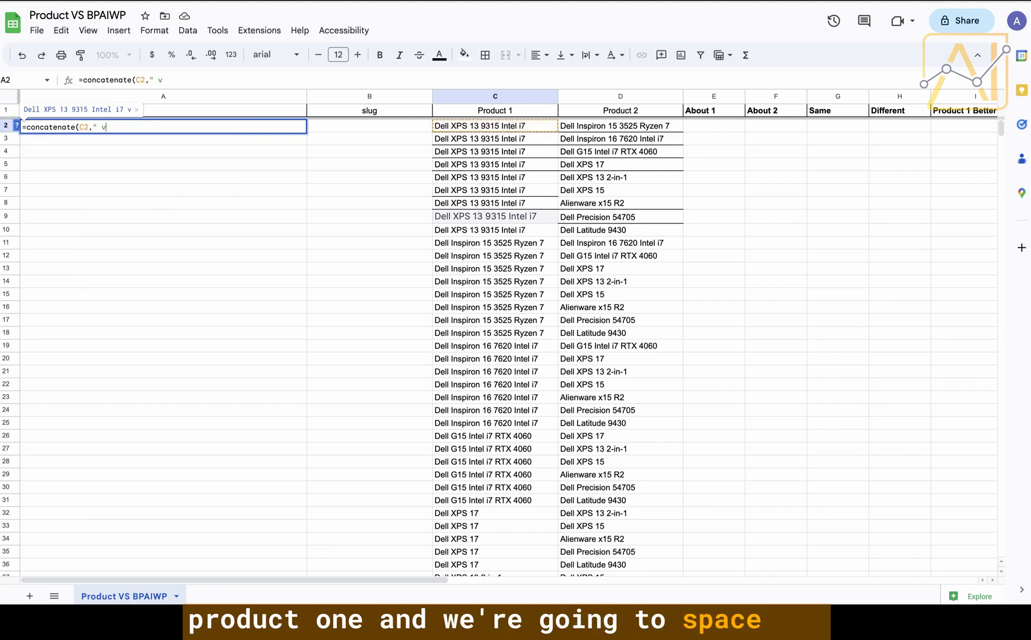
type(" vs")
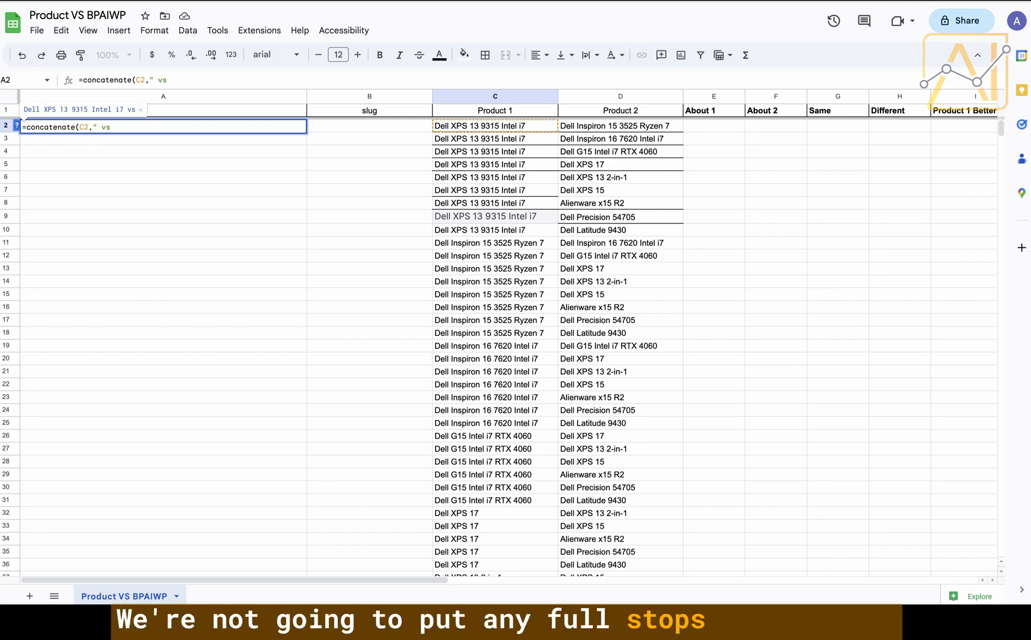
type(" \"")
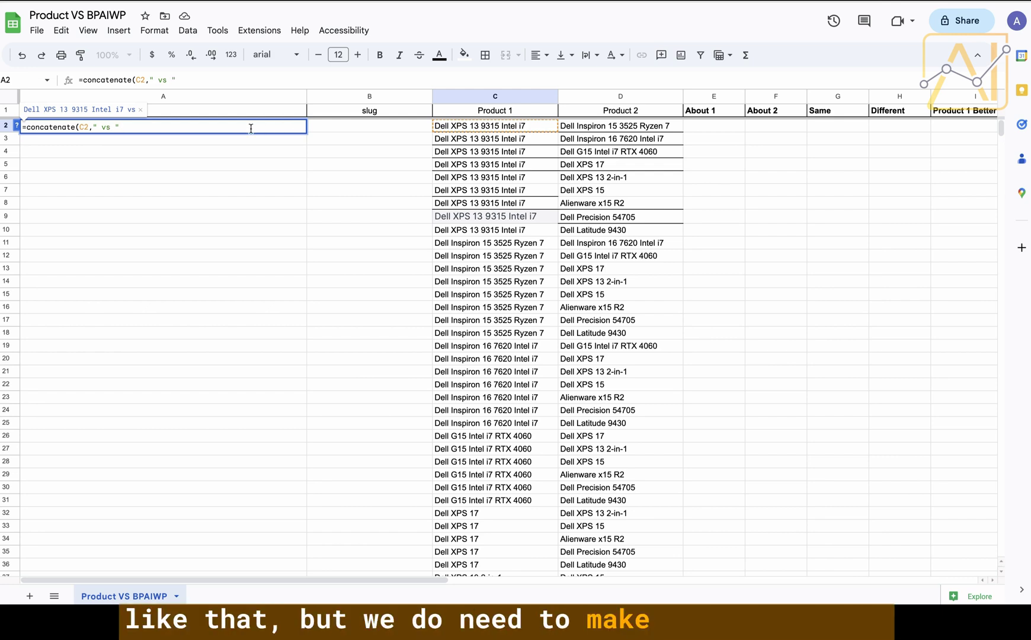
left_click(102, 126)
left_click(112, 125)
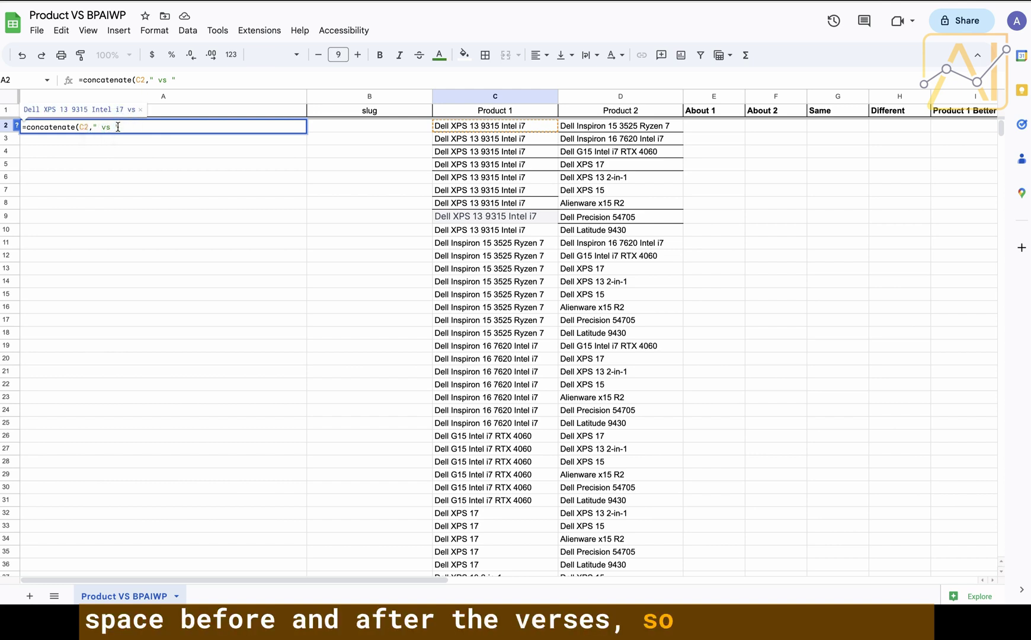
left_click(221, 124)
type(",")
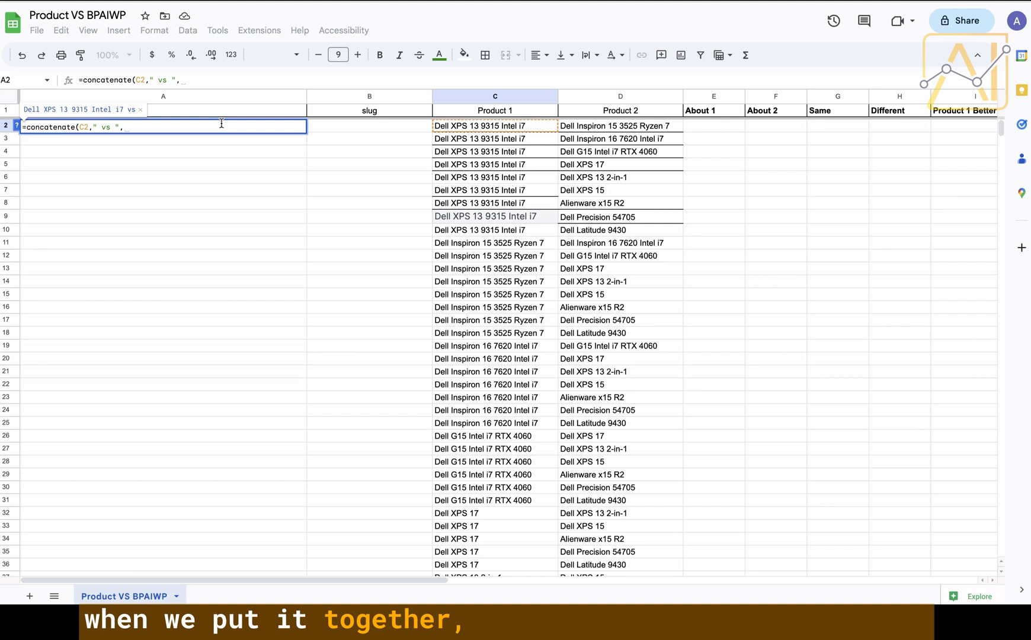
left_click(616, 127)
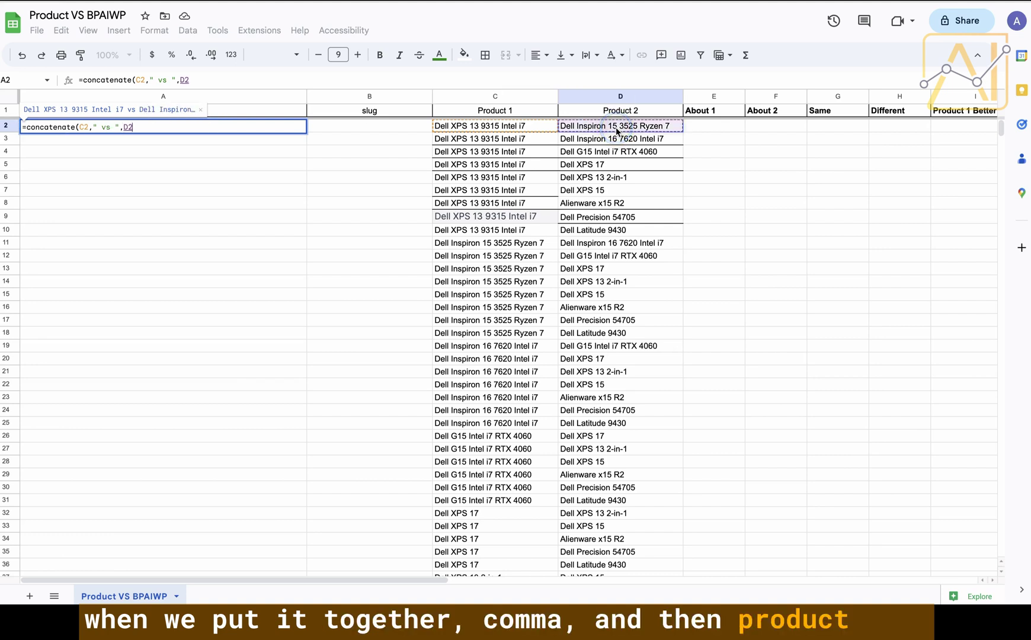
type(")")
key("Return")
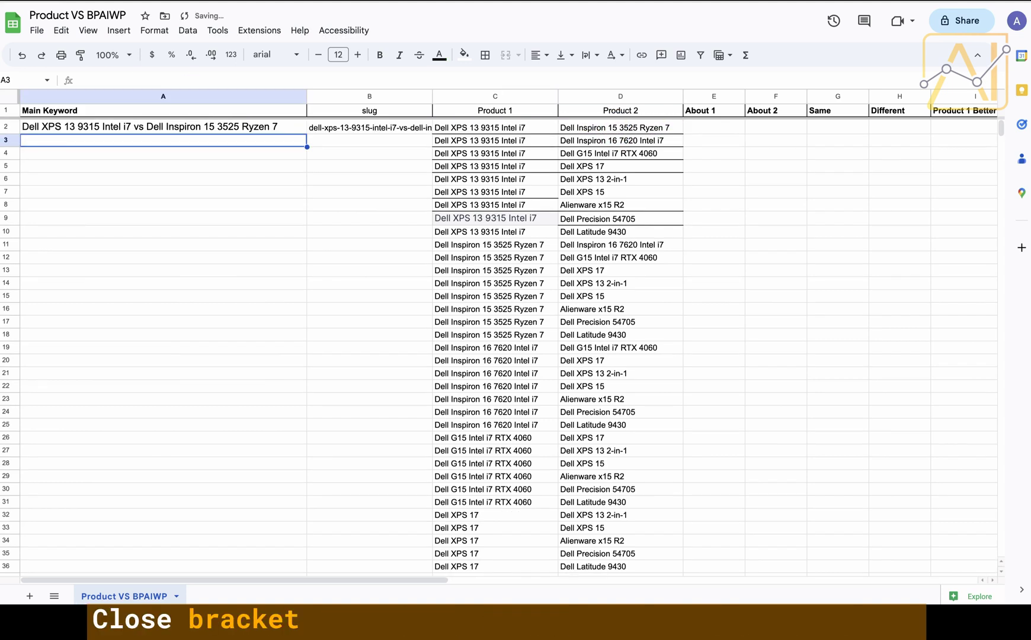
Widen column A to show A2's full keyword, then check the C2 and D2 names.
left_click_drag(306, 99, 364, 96)
left_click(143, 129)
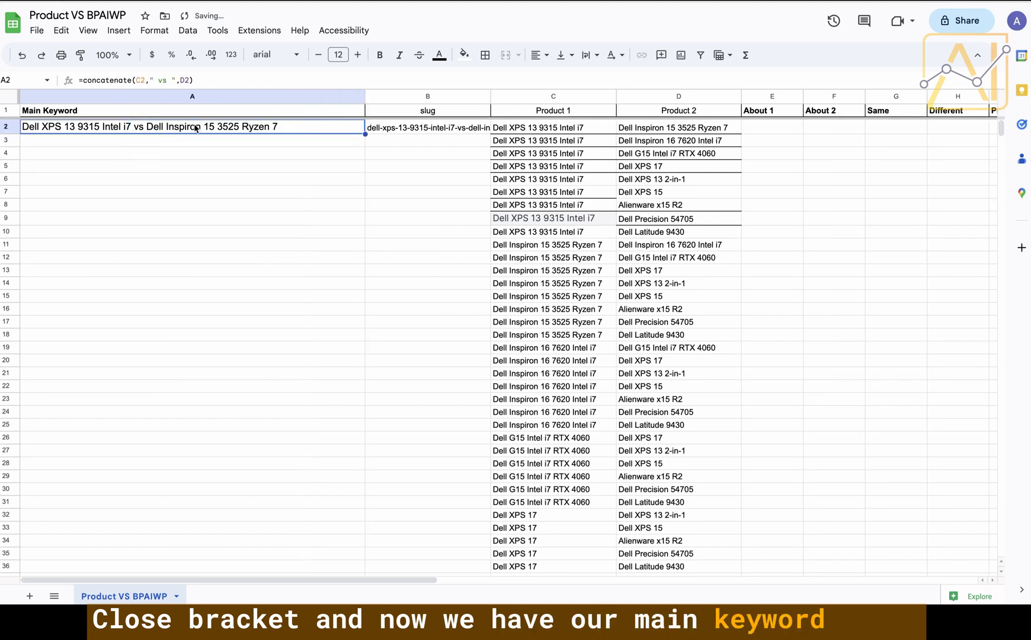
left_click(574, 132)
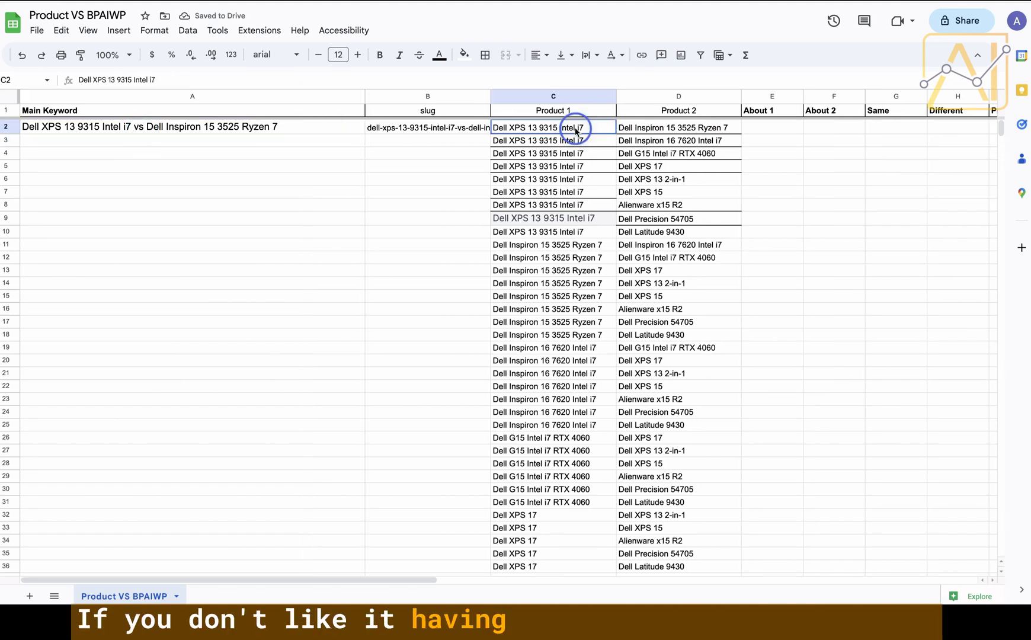
left_click(725, 129)
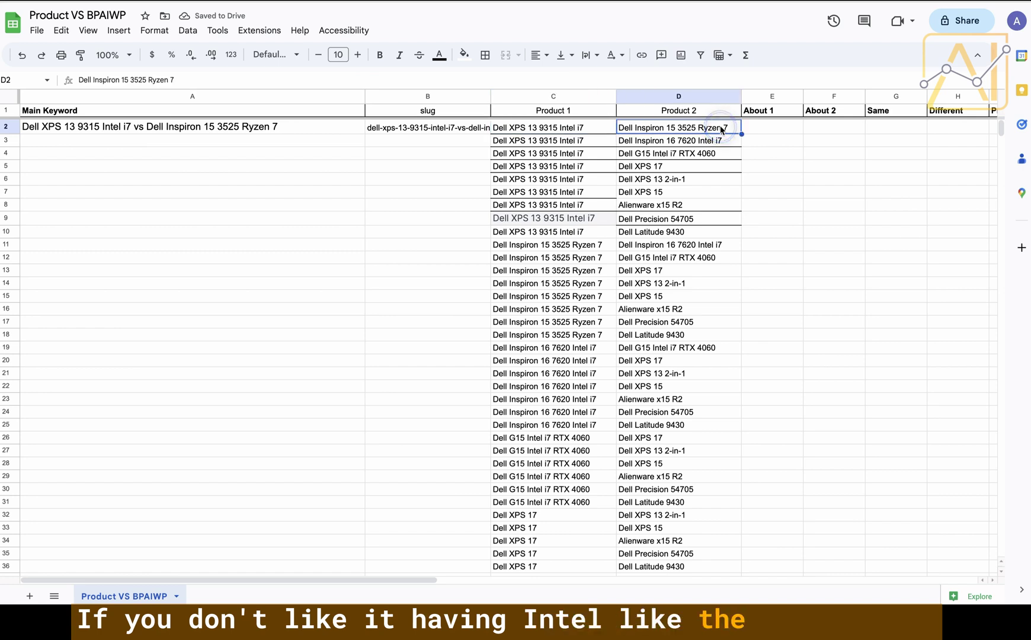
left_click(576, 131)
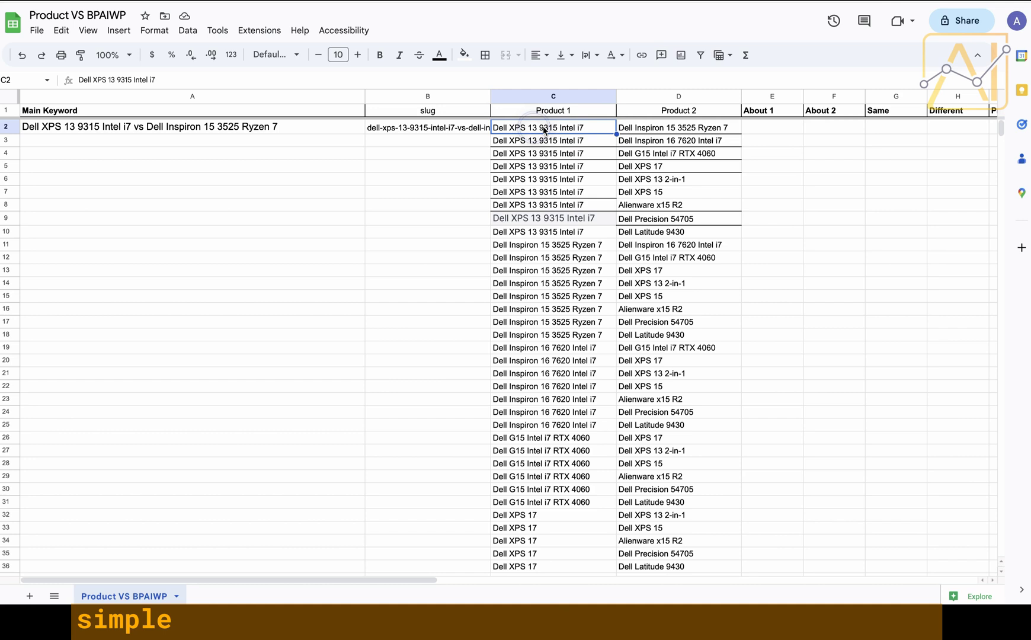
Try removing 'Intel i7' from C2 and filling it down, then undo the change.
double_click(573, 128)
left_click_drag(558, 126, 583, 126)
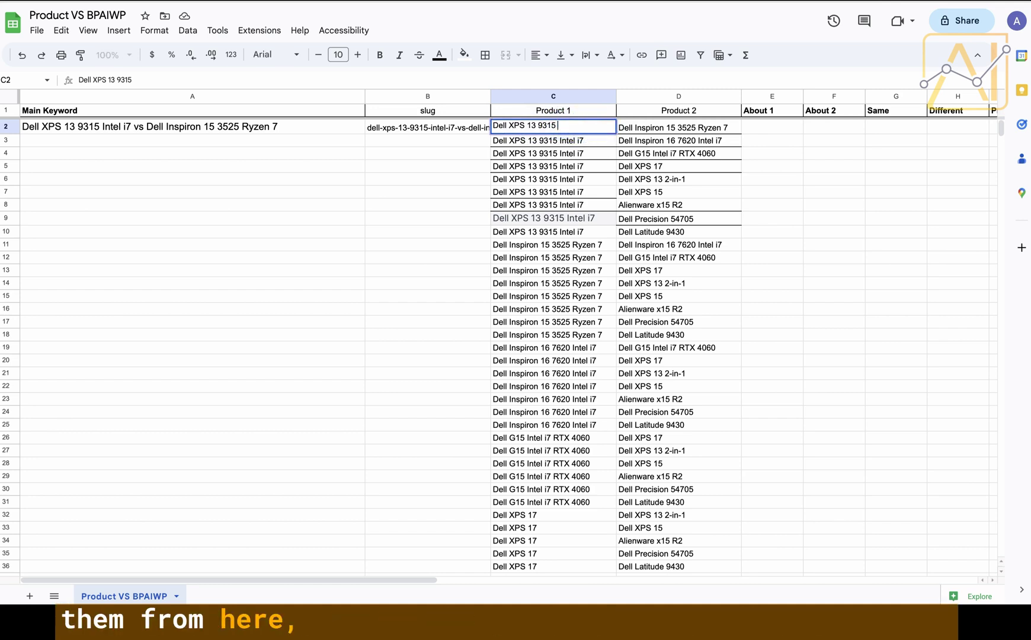
left_click(481, 154)
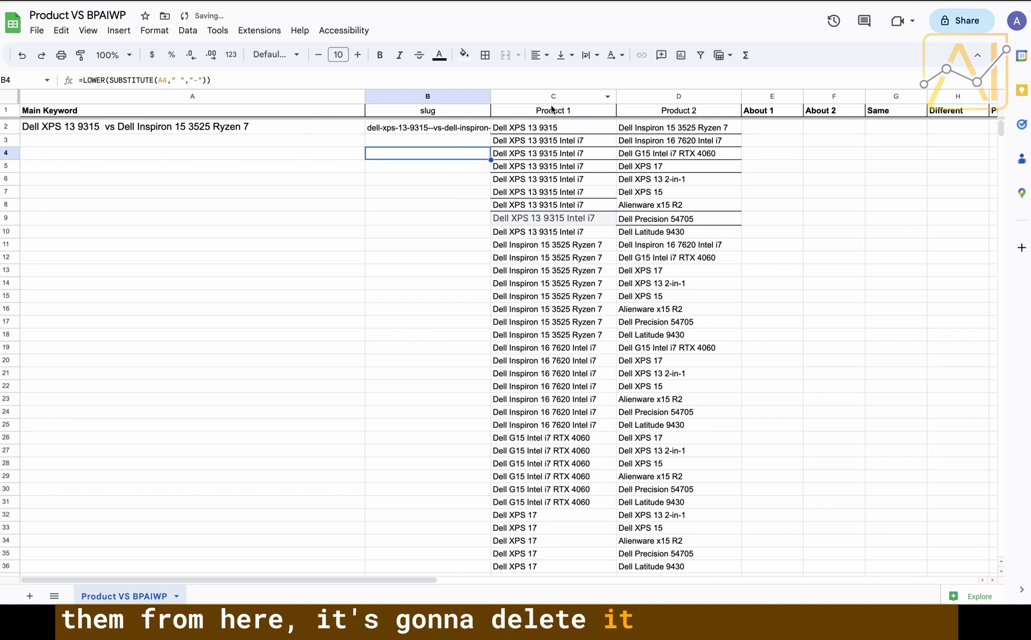
left_click(571, 128)
left_click_drag(616, 133, 606, 205)
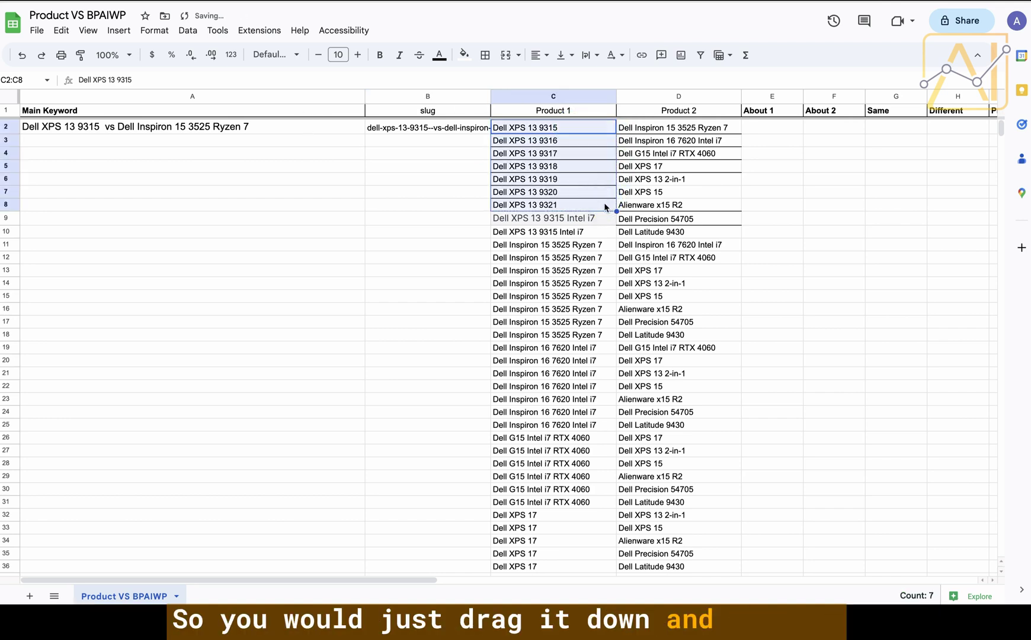
left_click_drag(615, 211, 617, 219)
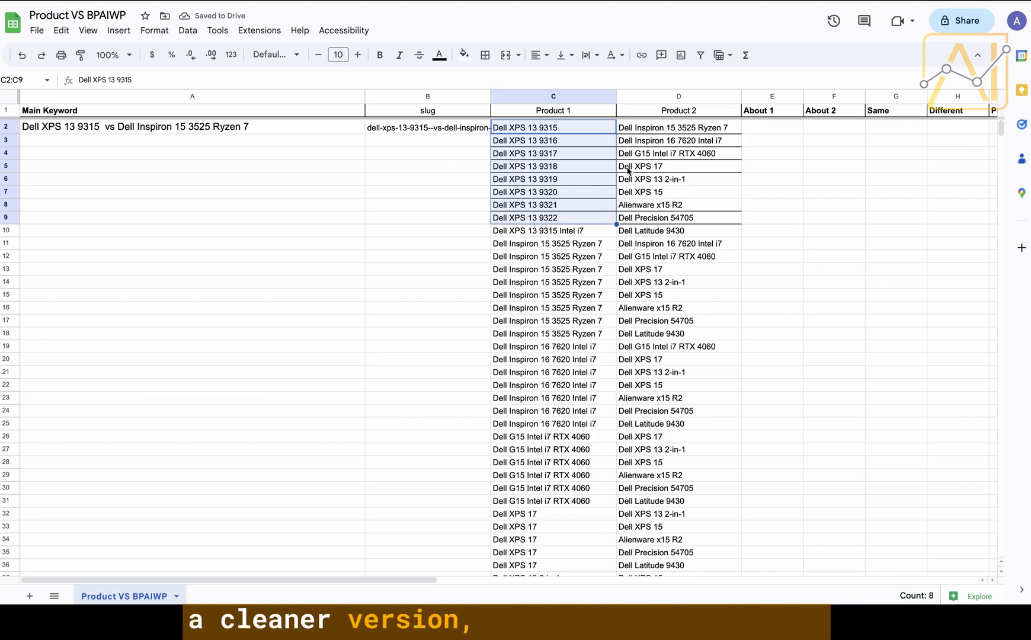
key("ctrl+z")
key("ctrl+z")
key("ctrl+z")
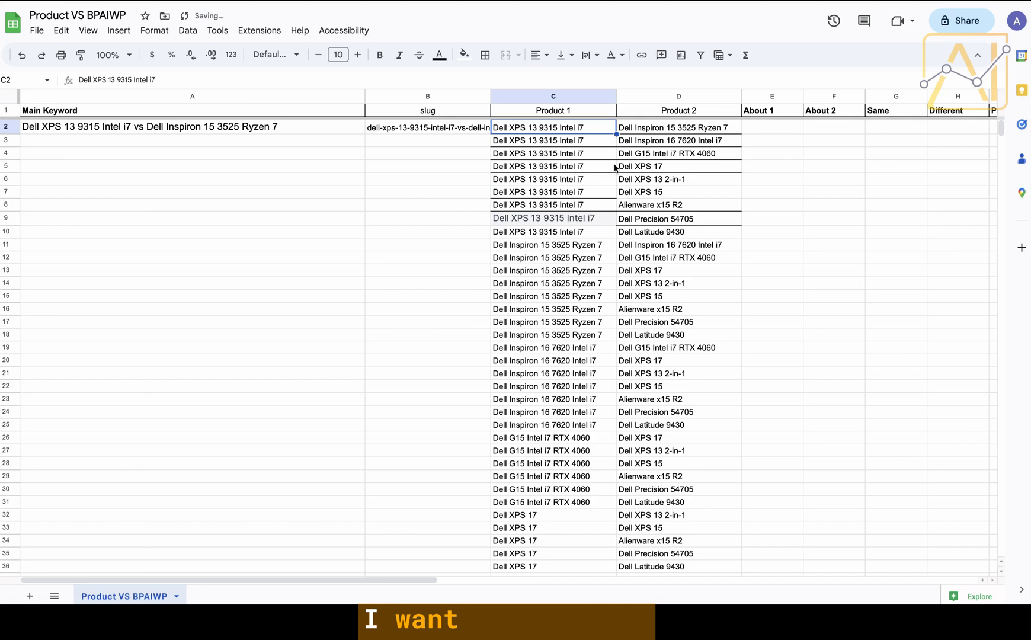
Re-confirm A2's concatenate keyword formula without changes.
left_click(285, 131)
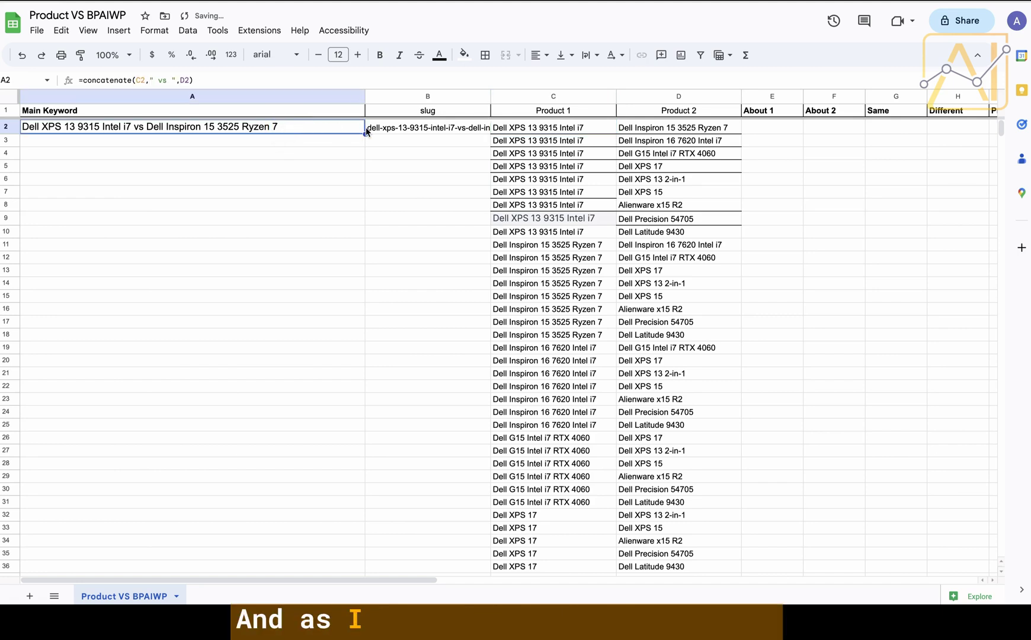
left_click(206, 80)
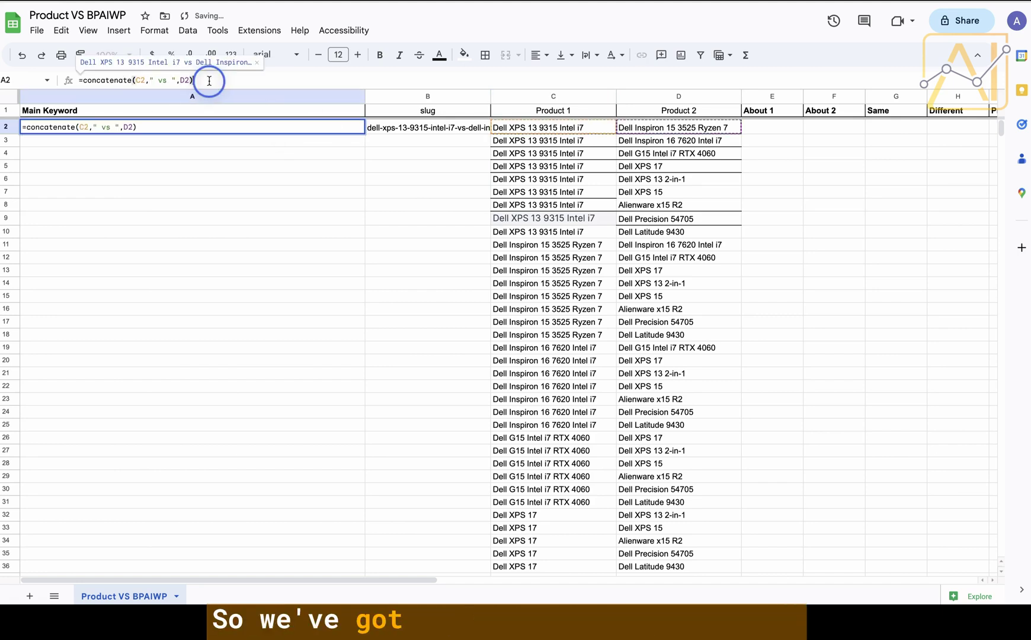
key("Return")
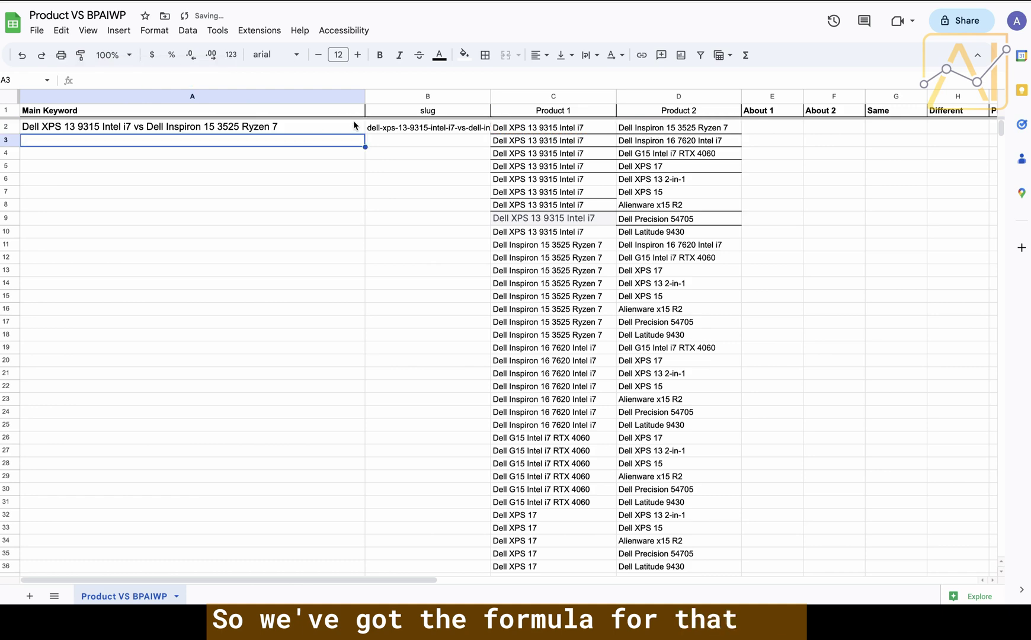
left_click(353, 125)
left_click_drag(365, 133, 350, 340)
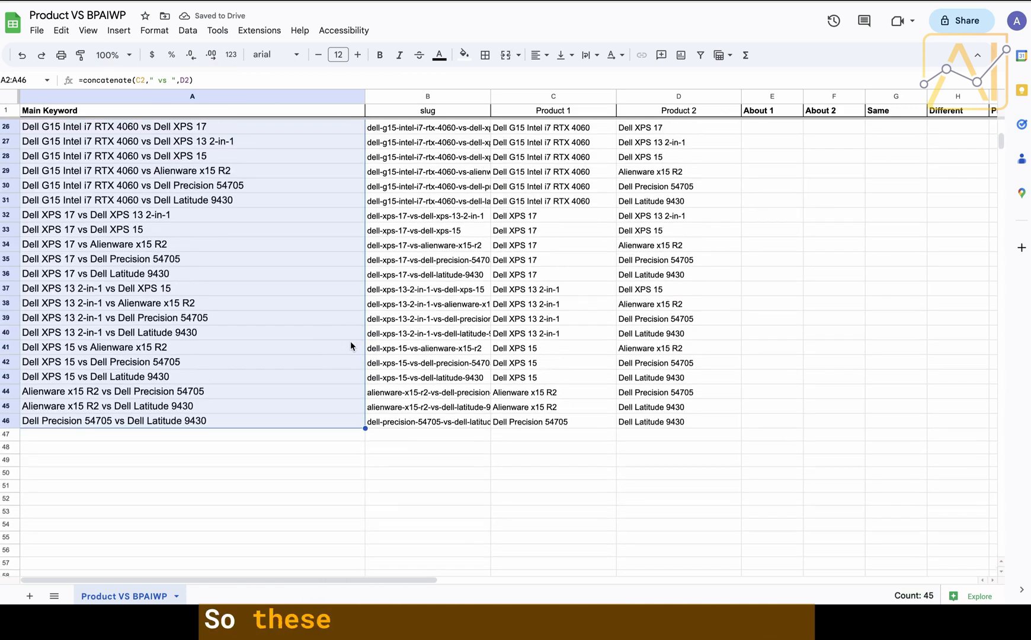
scroll(350, 340, "up", 8)
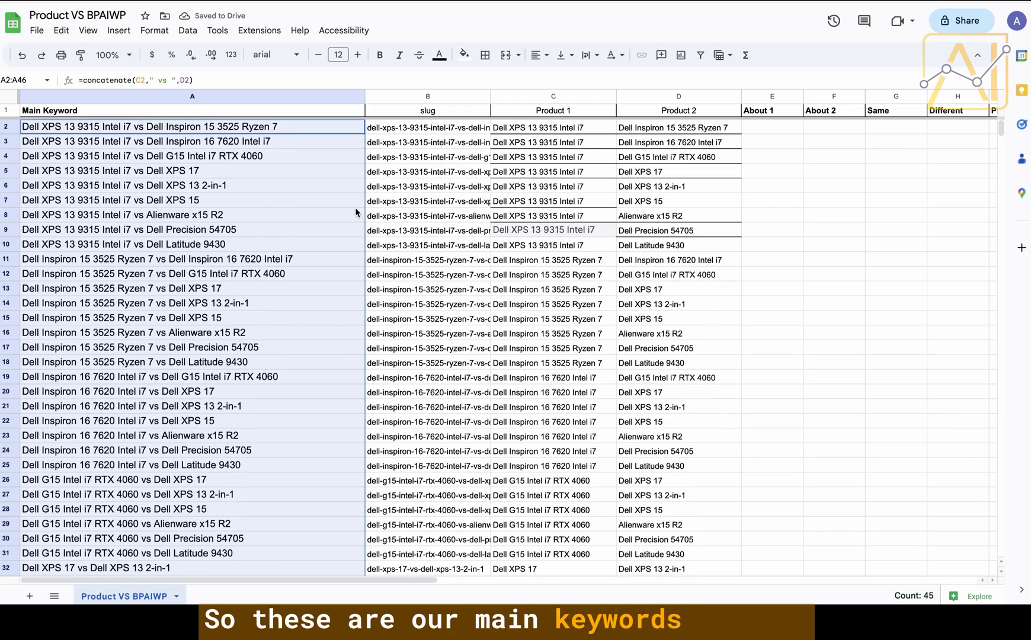
left_click(434, 142)
scroll(419, 270, "down", 3)
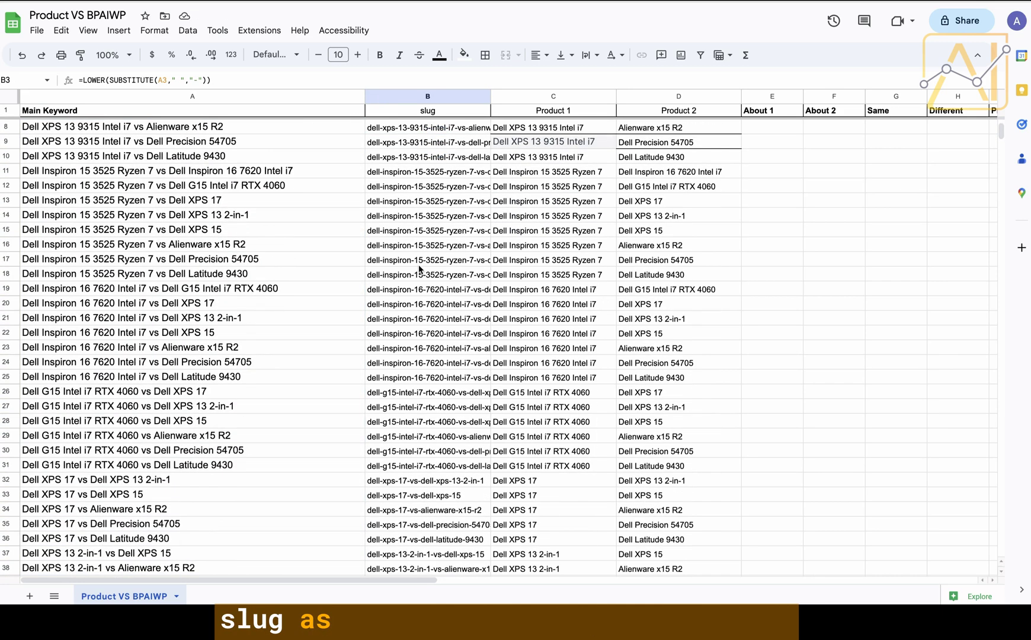
scroll(398, 161, "down", 5)
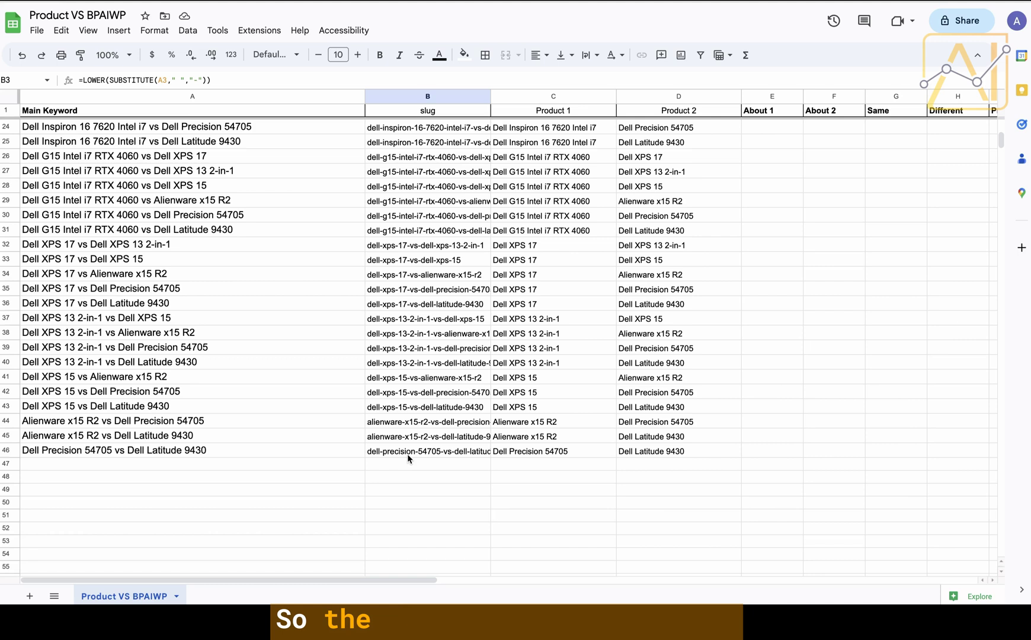
left_click(417, 453)
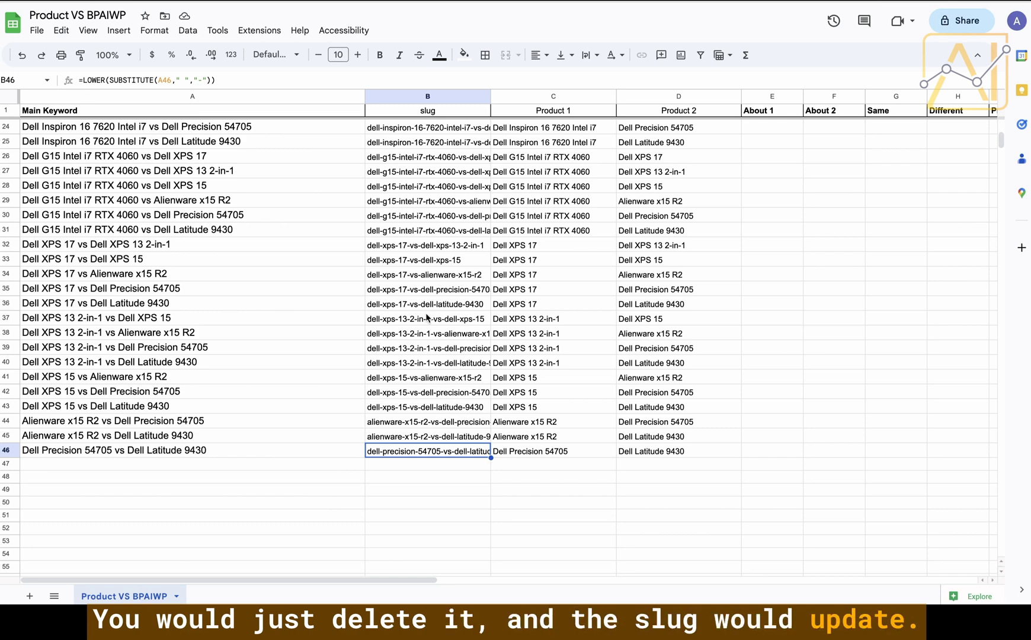
scroll(441, 355, "up", 8)
left_click(631, 127)
left_click(603, 142)
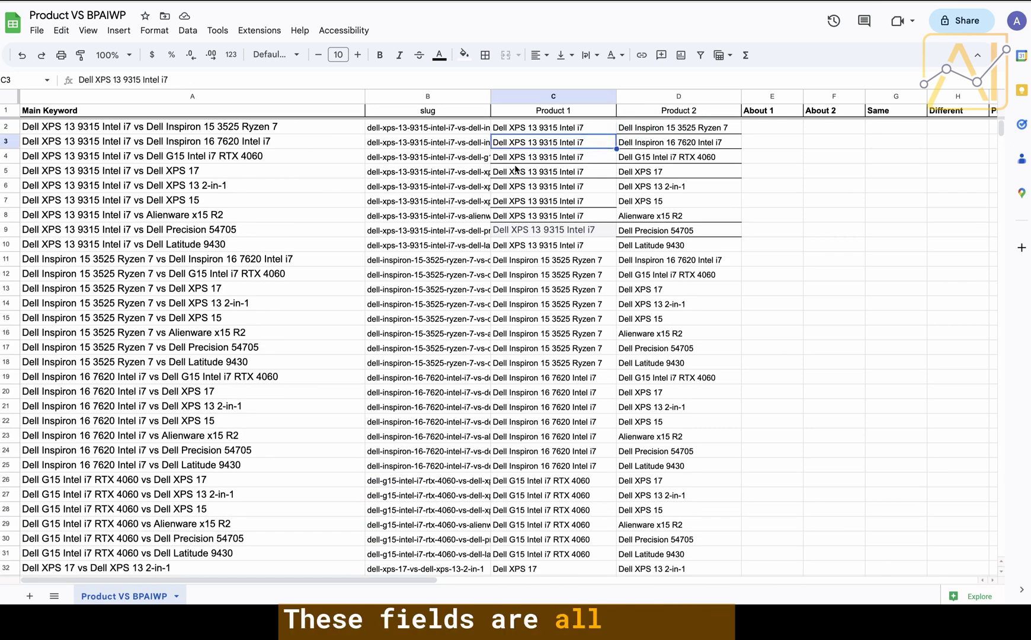
left_click(222, 156)
left_click(171, 136)
left_click(533, 156)
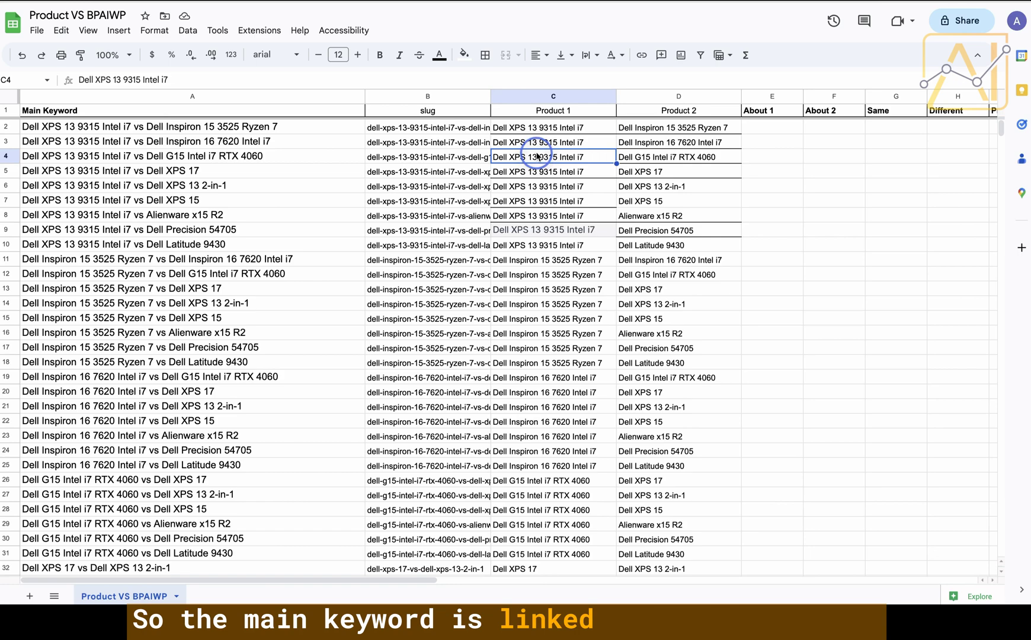
left_click(690, 156)
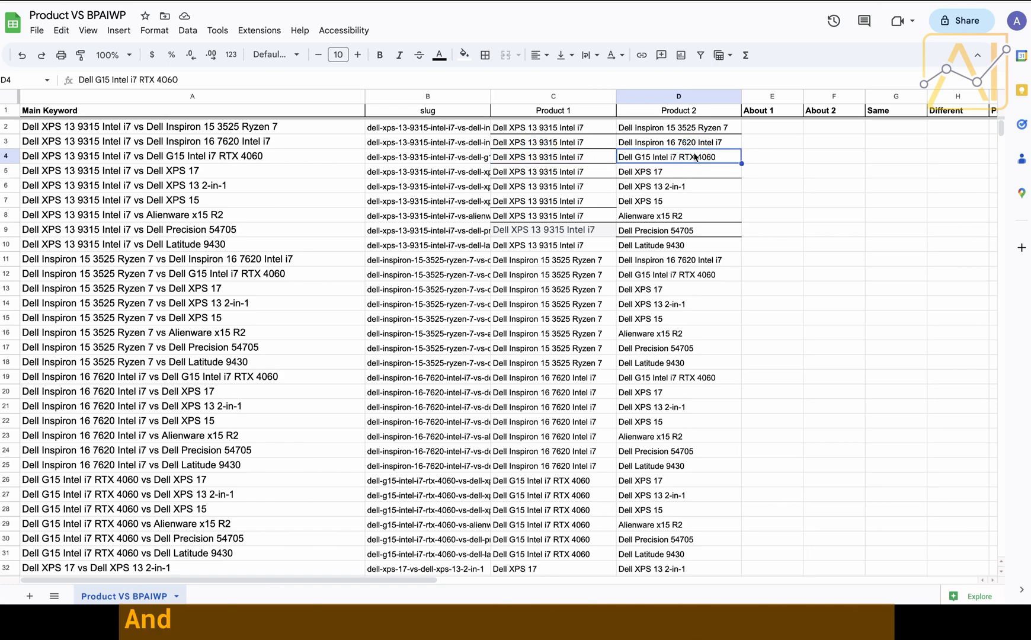
scroll(612, 169, "right", 5)
scroll(611, 169, "right", 3)
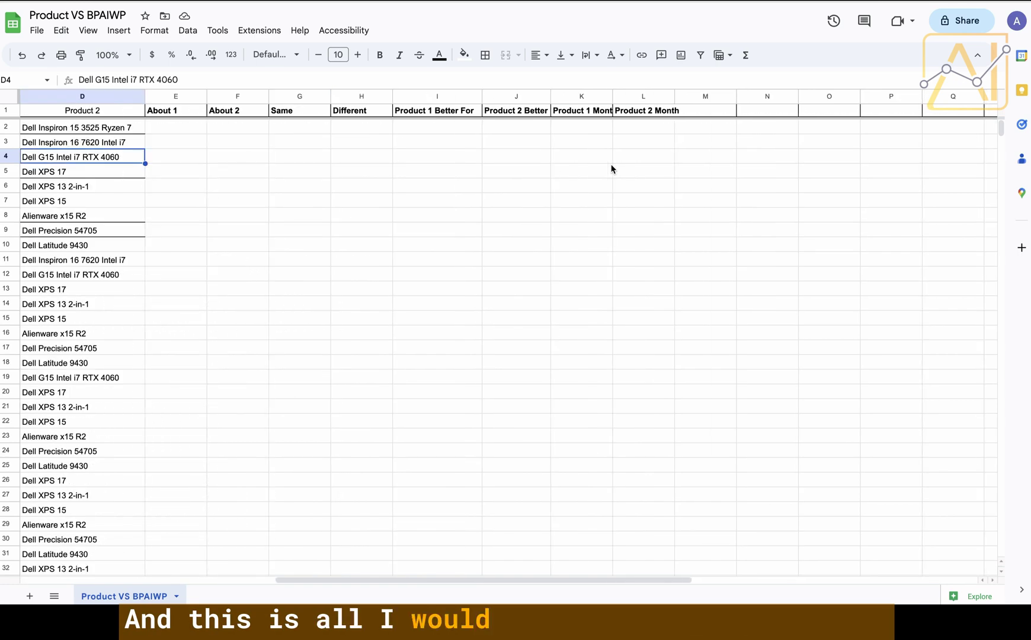
scroll(611, 168, "left", 8)
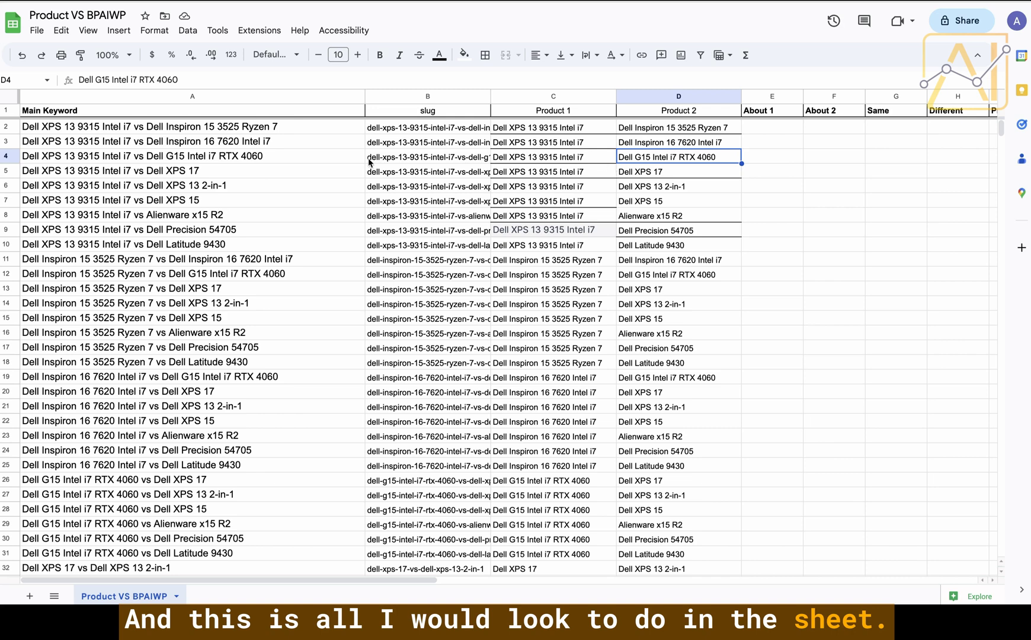
left_click(299, 143)
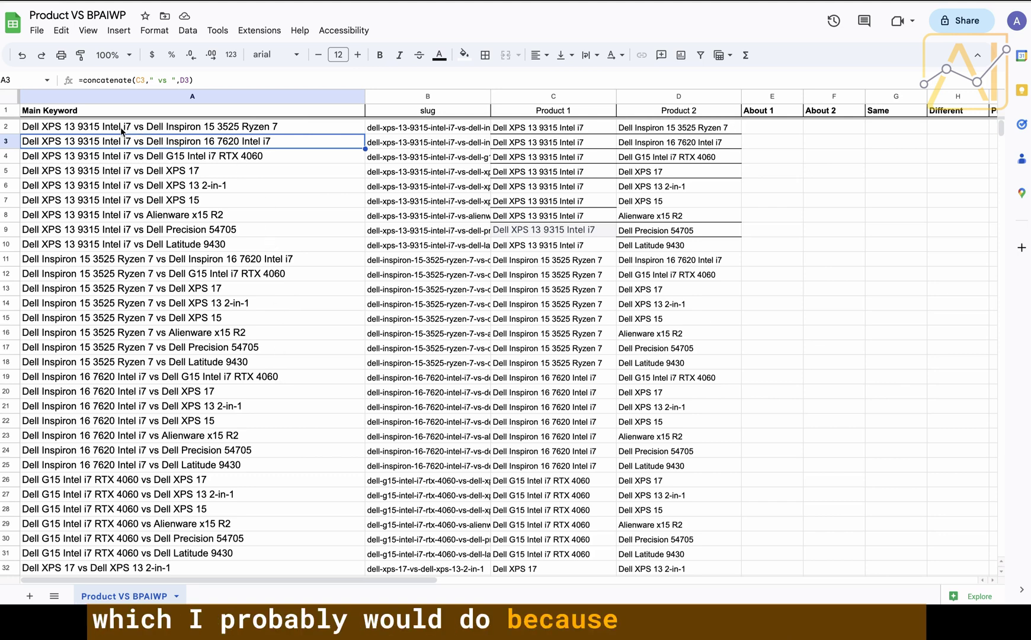
left_click(34, 126)
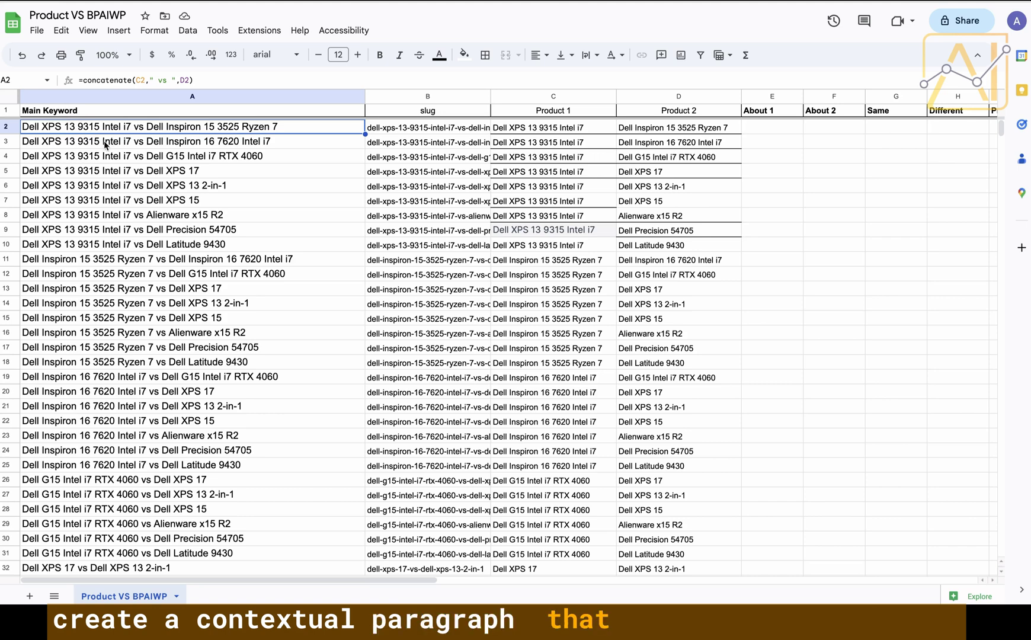
left_click_drag(111, 142, 99, 184)
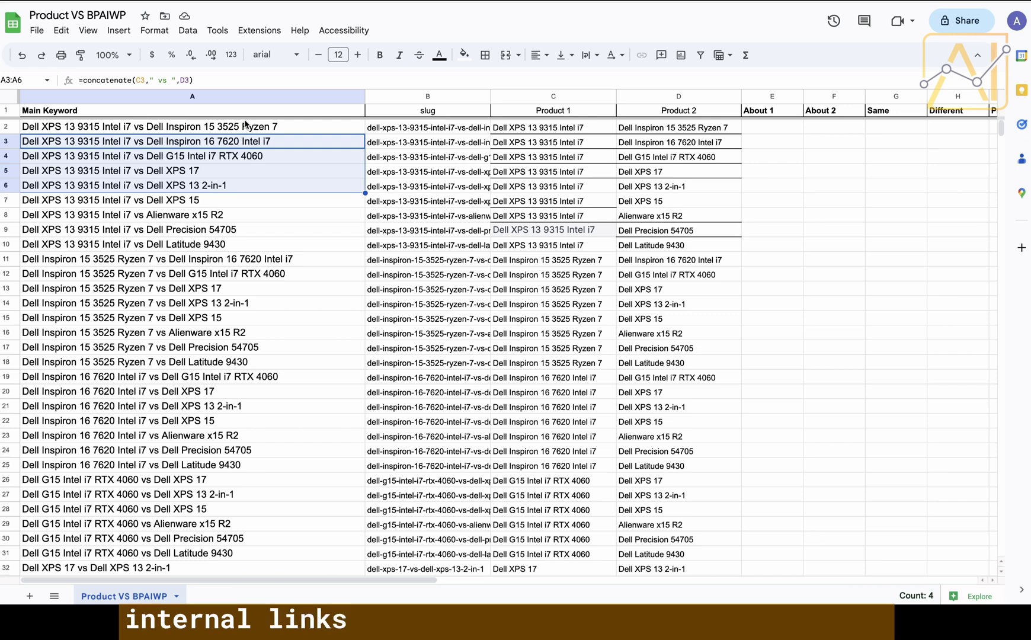
scroll(708, 162, "right", 5)
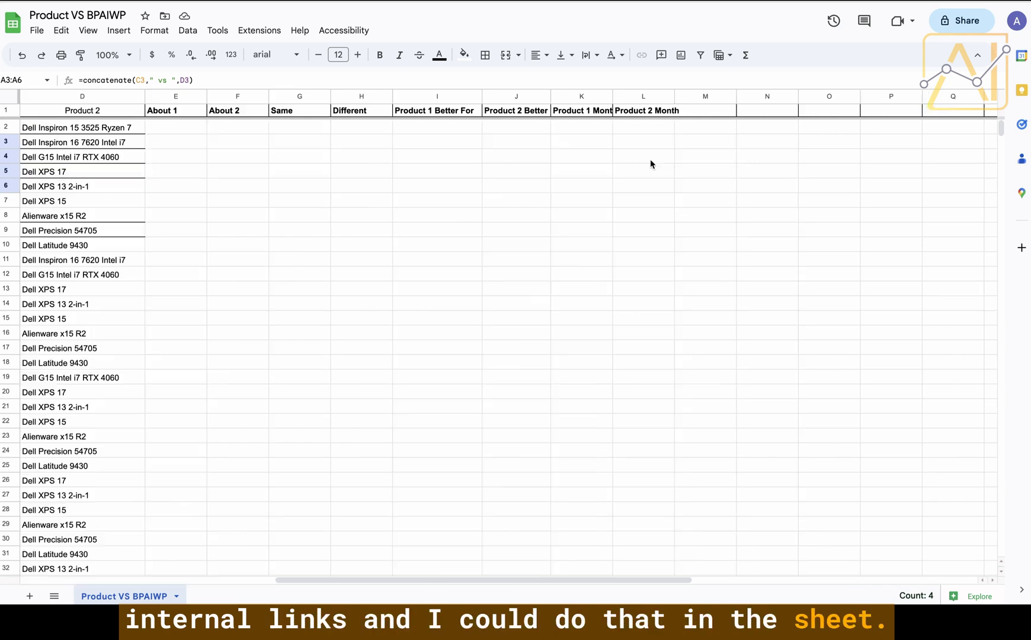
left_click(702, 116)
scroll(175, 175, "left", 5)
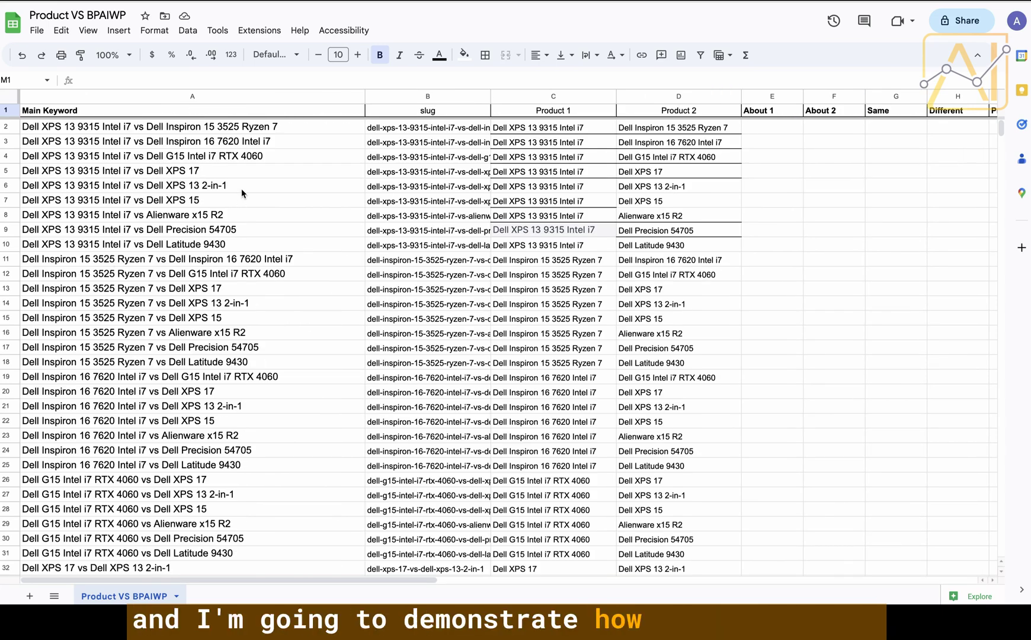
scroll(408, 231, "right", 5)
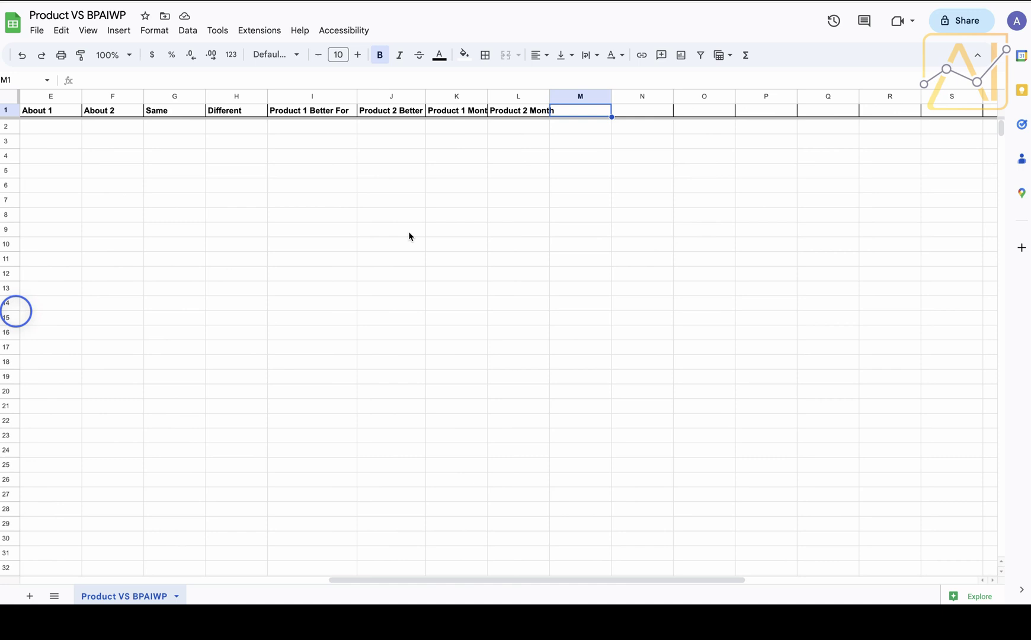
Paste the site, anchor, url, ahref and interlink1–4 headers into M1 and widen column M.
left_click(580, 113)
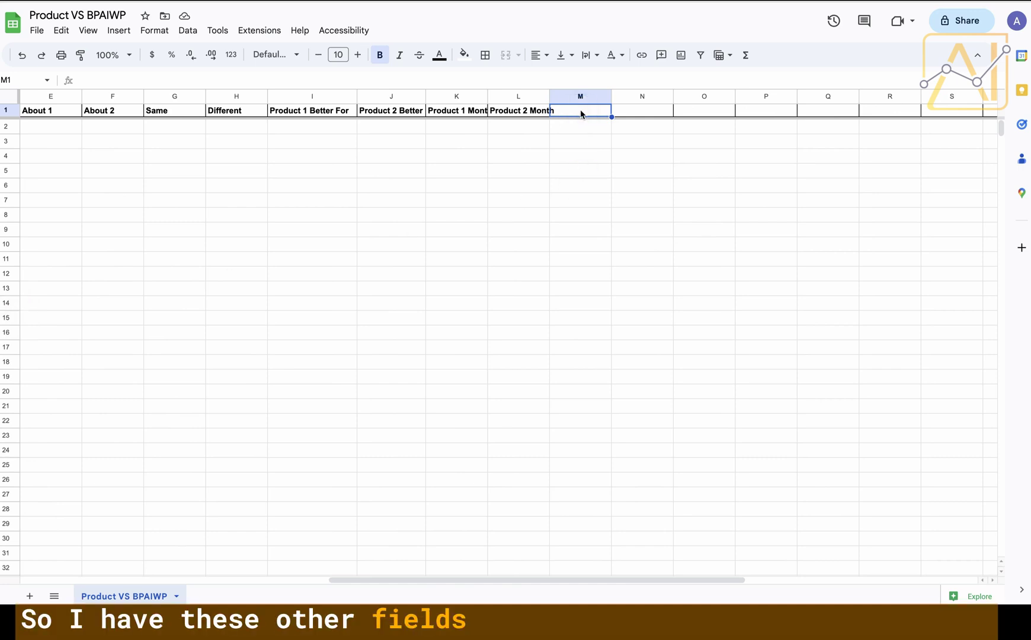
key("ctrl+v")
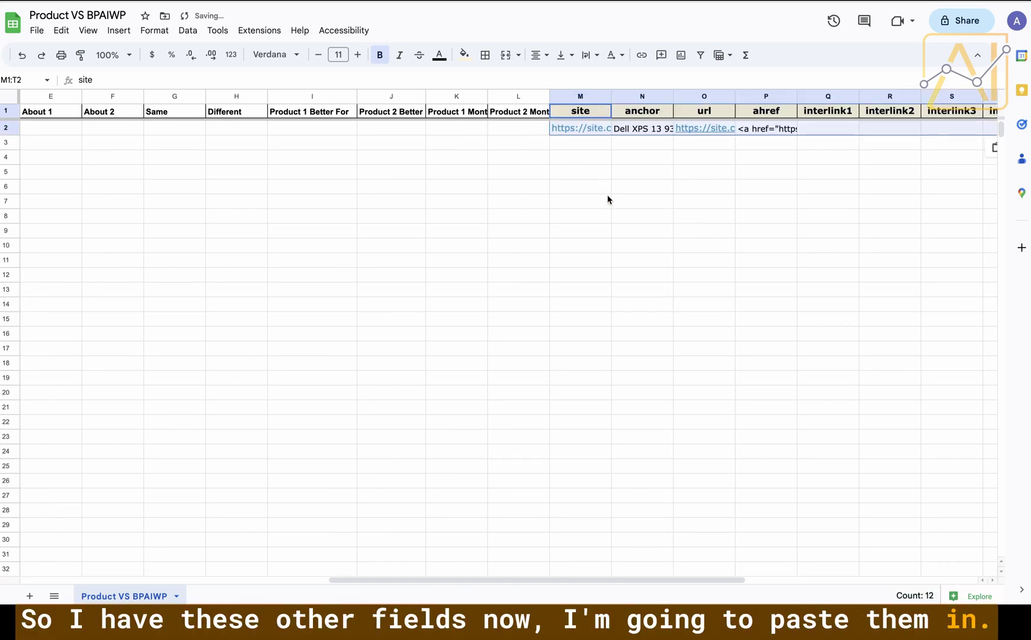
scroll(613, 206, "right", 1)
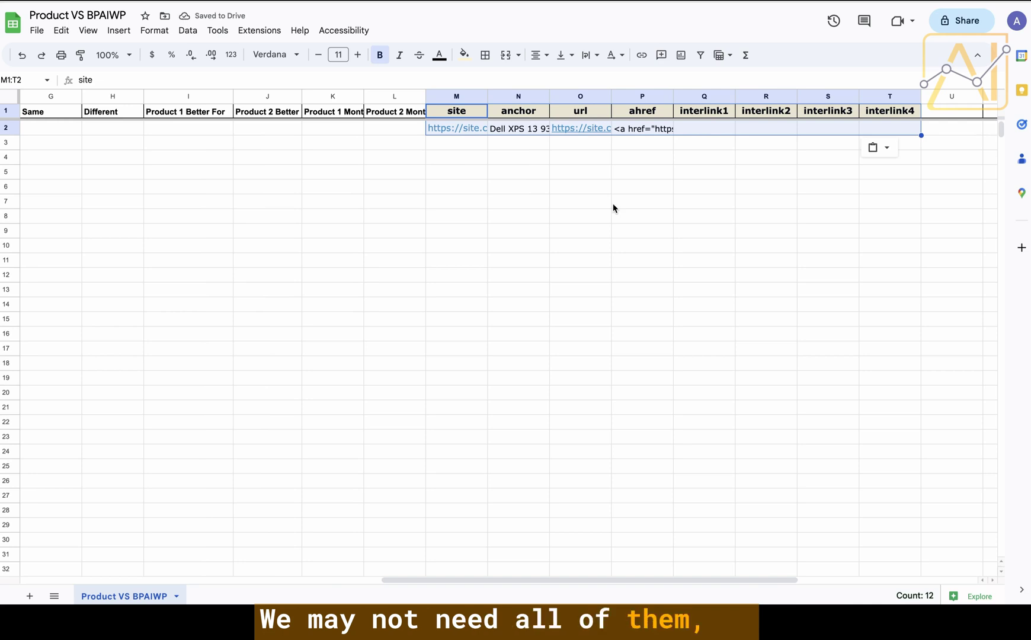
left_click_drag(487, 96, 575, 96)
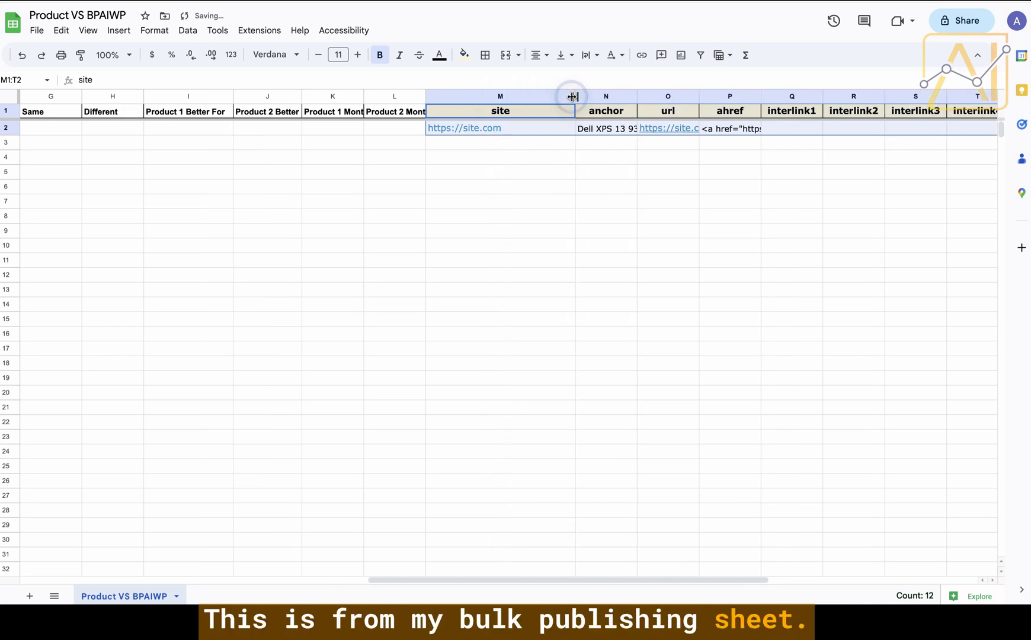
left_click(527, 131)
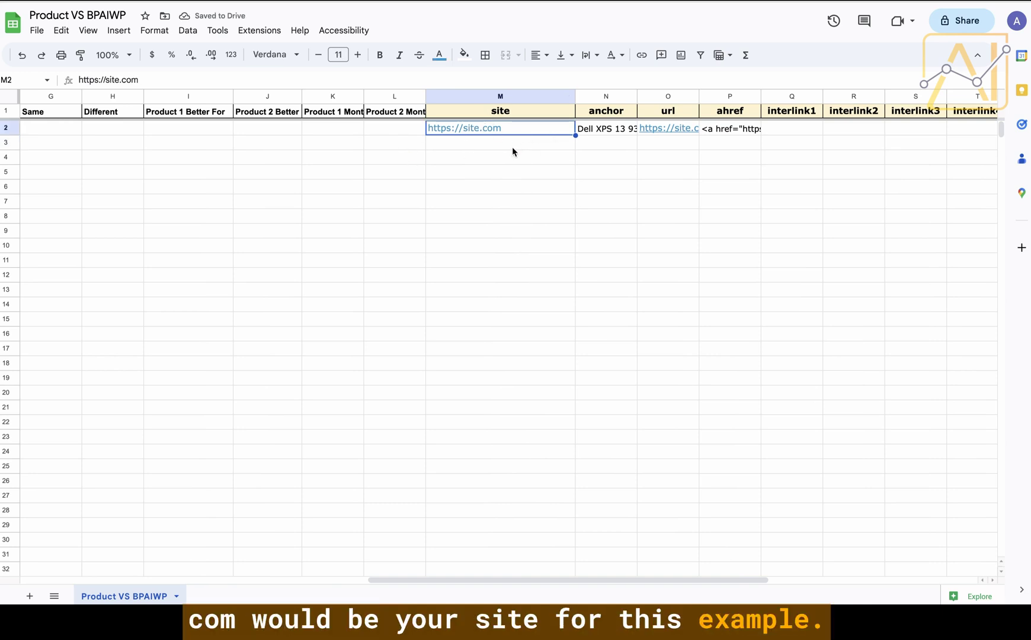
type("https://bulk")
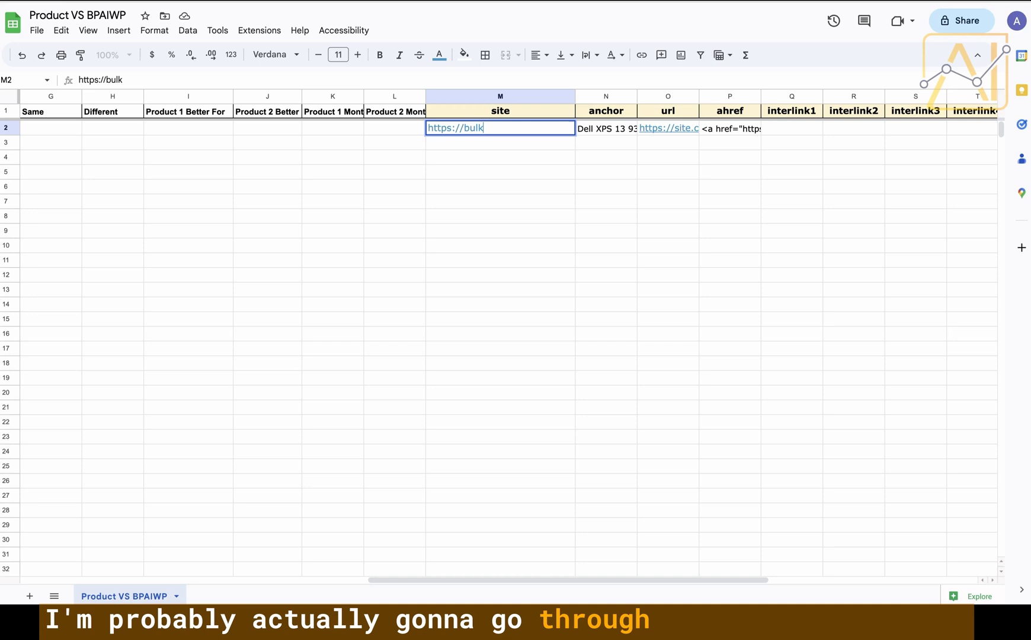
type("p")
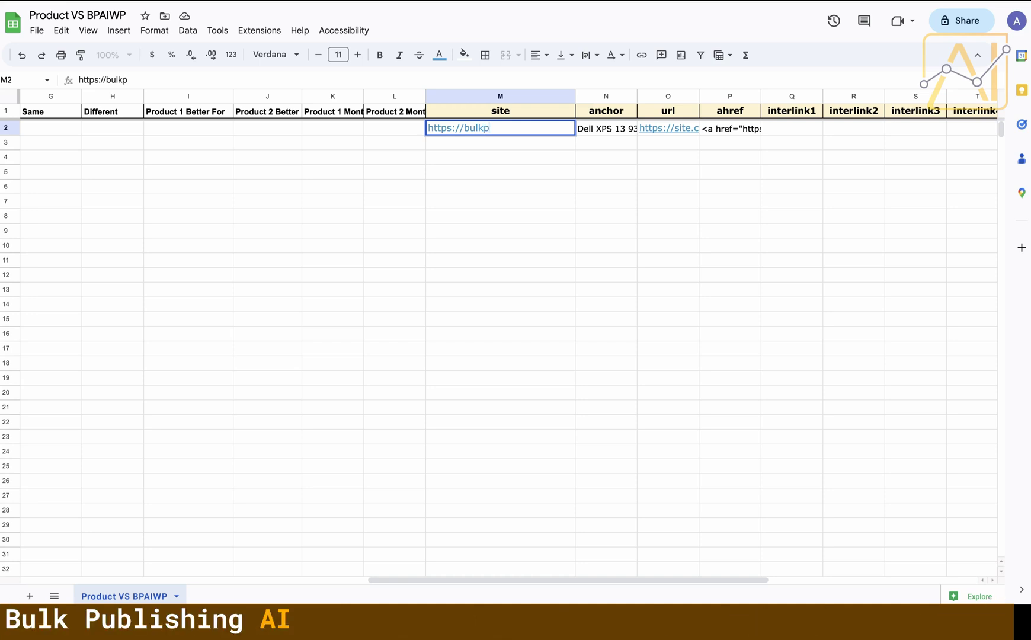
type("ublishing.a")
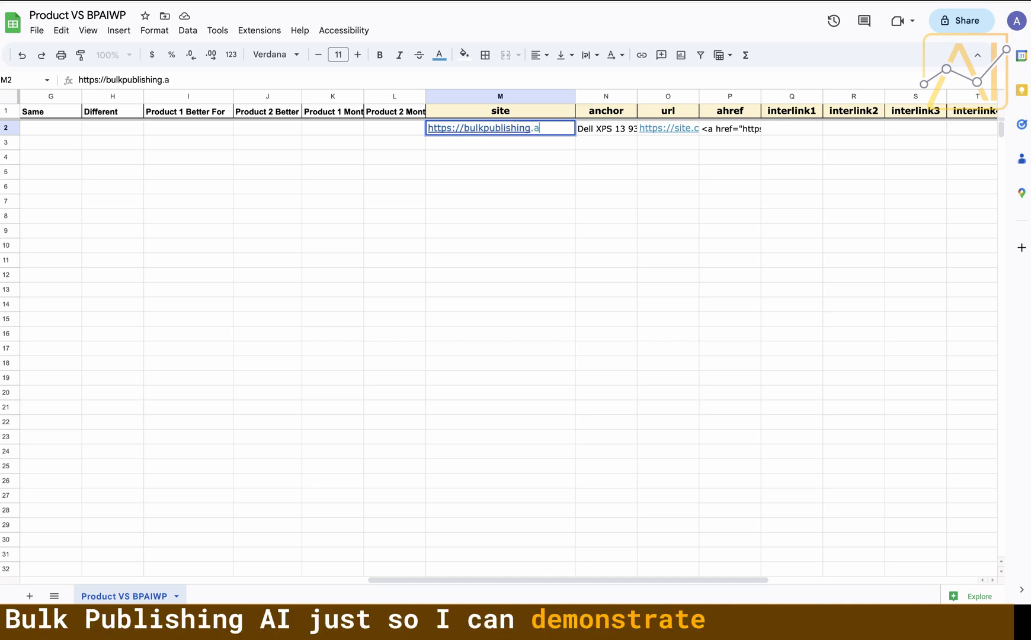
type("i")
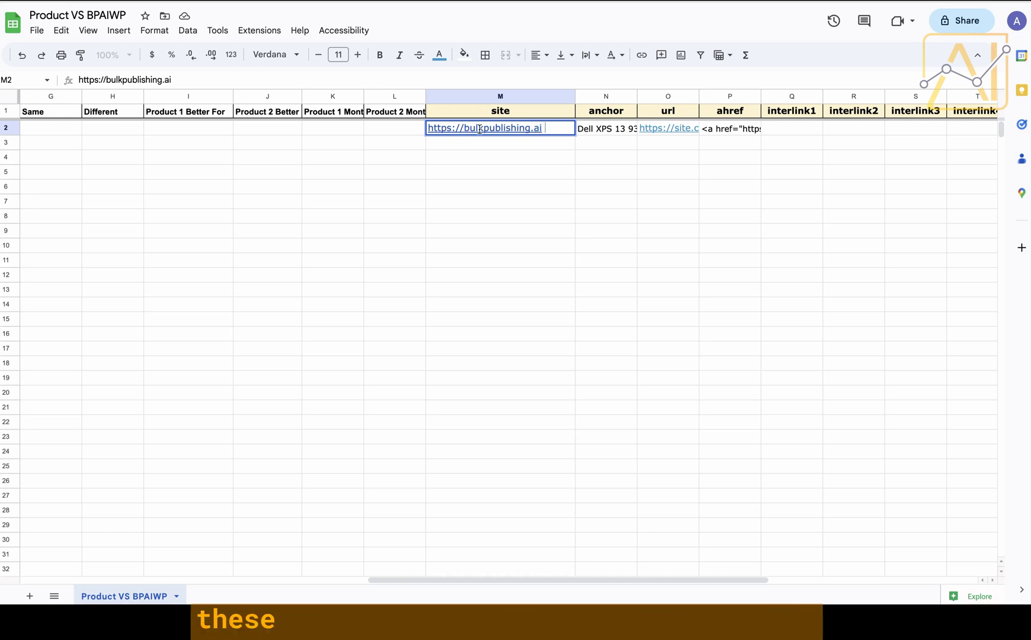
left_click(562, 135)
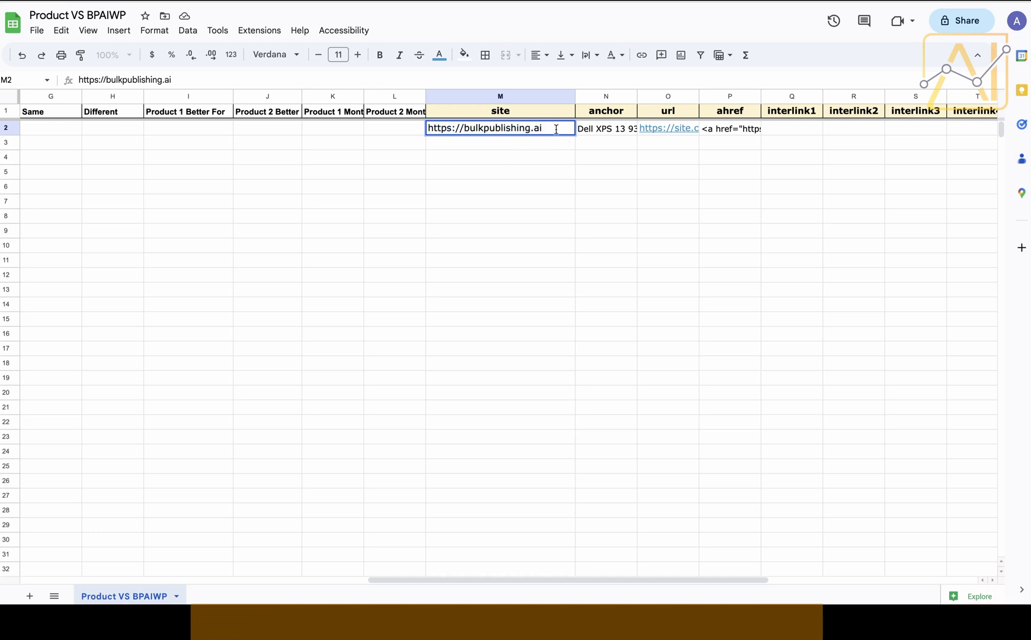
left_click(546, 158)
left_click(551, 126)
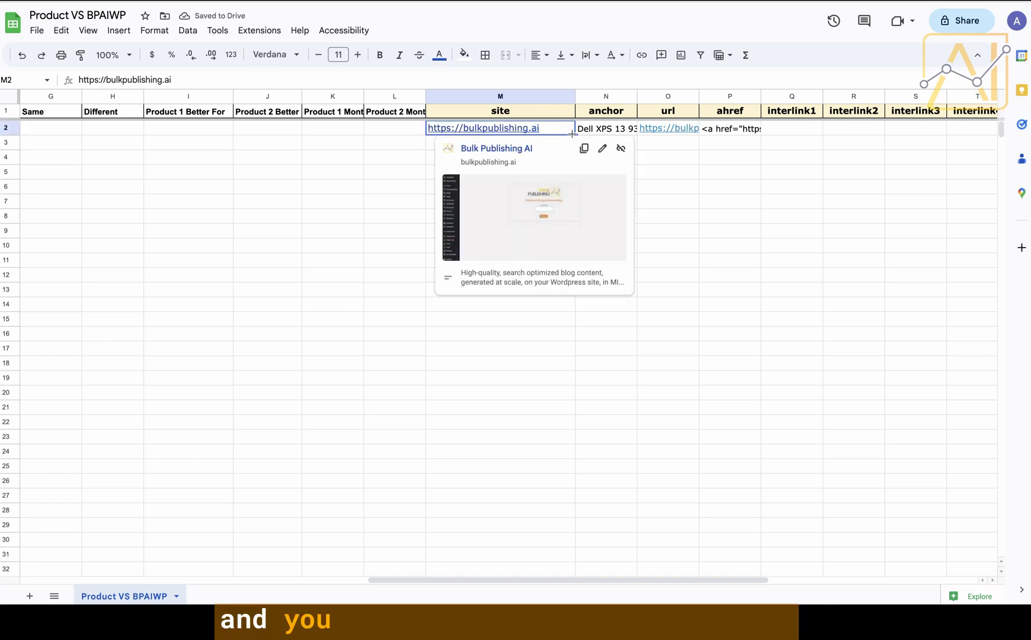
left_click_drag(575, 135, 545, 202)
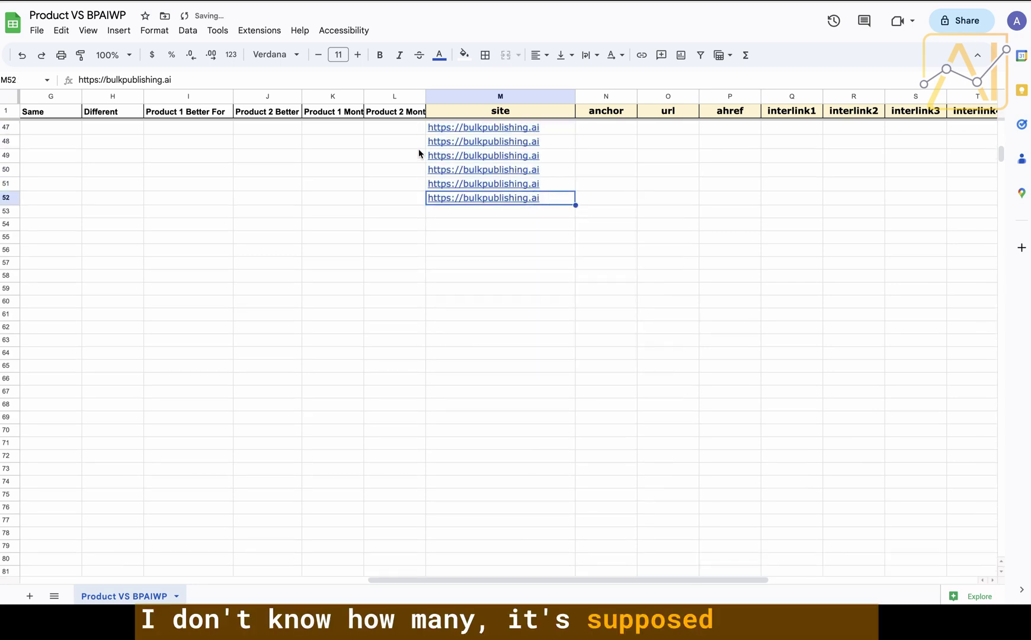
scroll(383, 149, "up", 1)
left_click_drag(437, 142, 443, 229)
key("Delete")
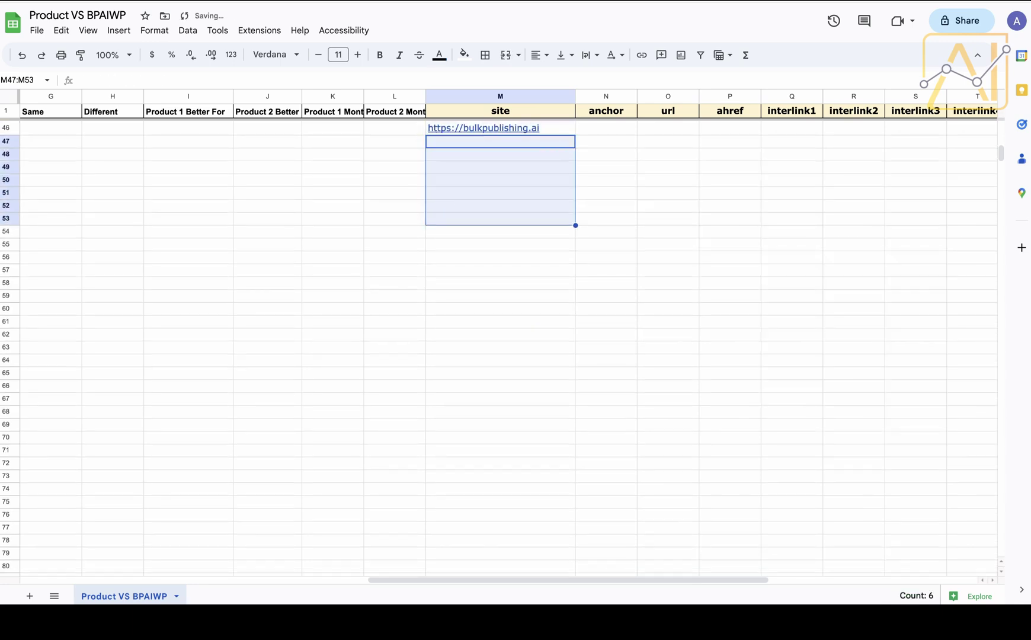
Widen the anchor column N to show its full text.
scroll(443, 230, "up", 2)
scroll(443, 229, "left", 6)
scroll(443, 225, "right", 6)
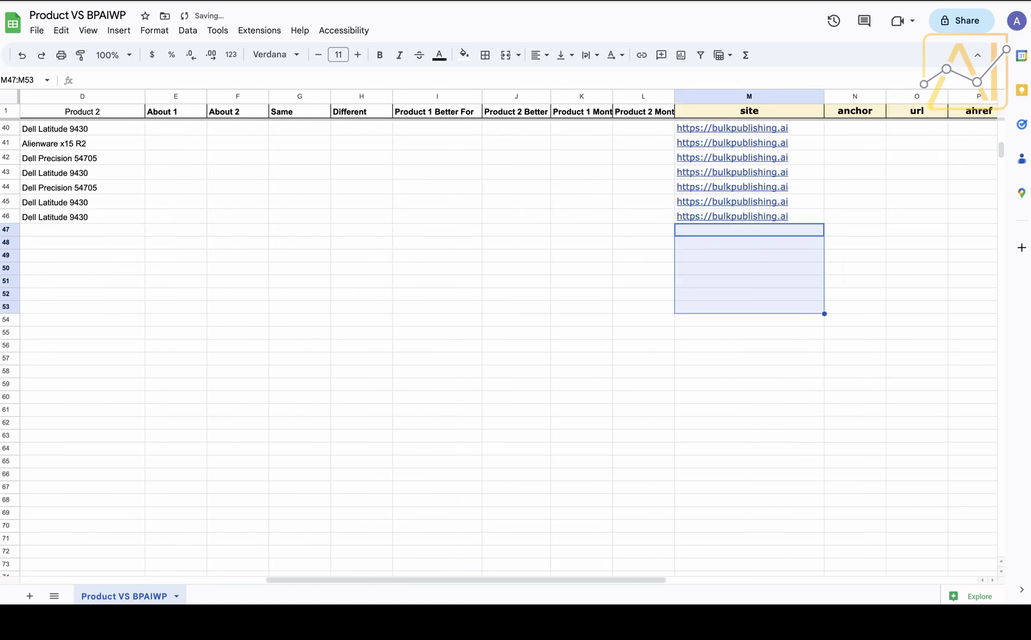
scroll(443, 225, "up", 10)
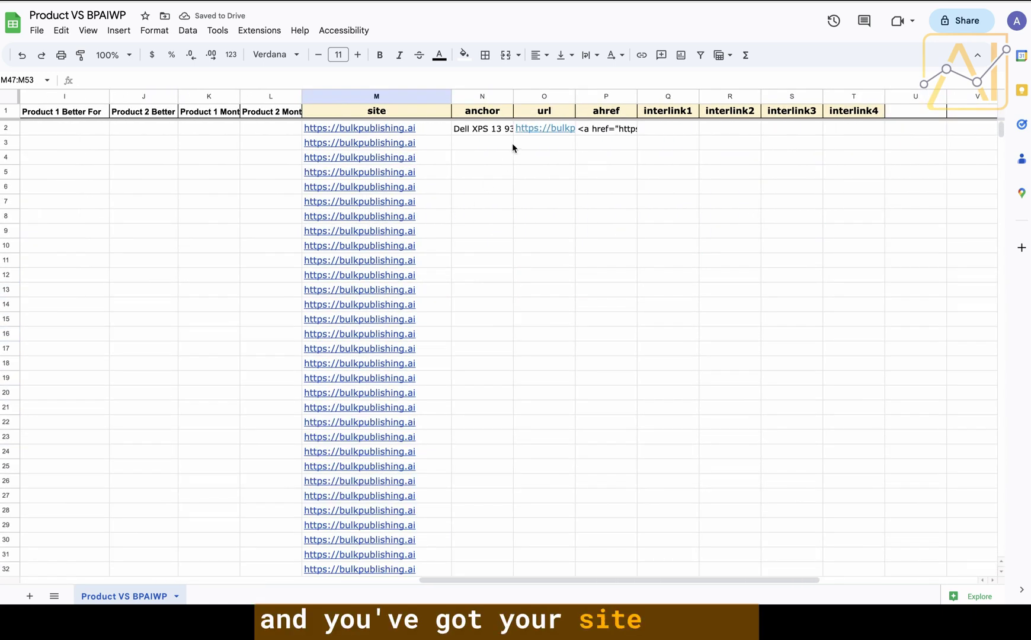
left_click_drag(513, 96, 615, 96)
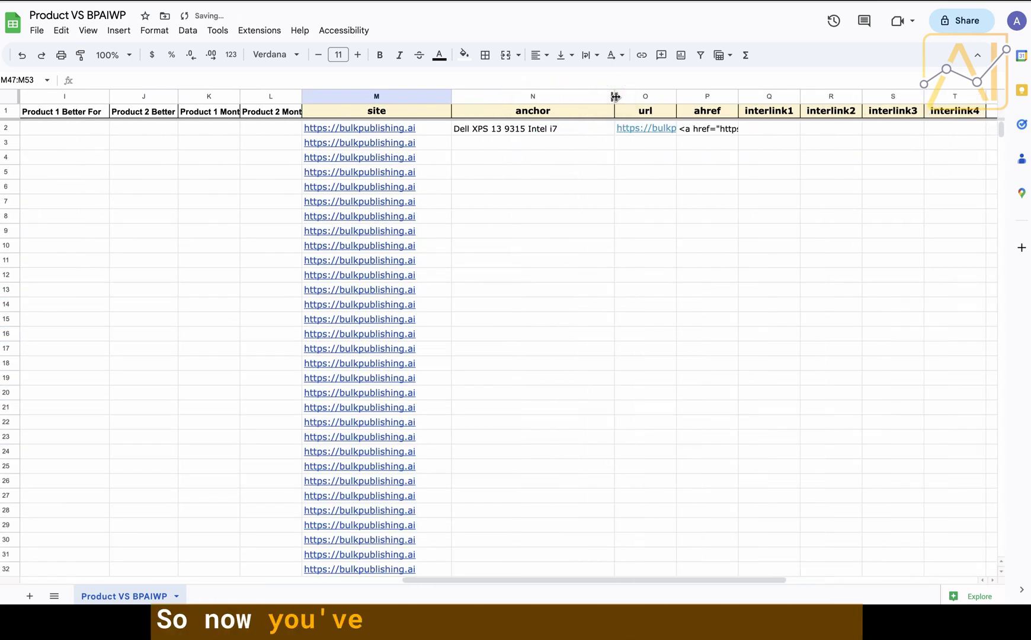
Compare N2's anchor formula with the Main Keyword in A2.
left_click(528, 132)
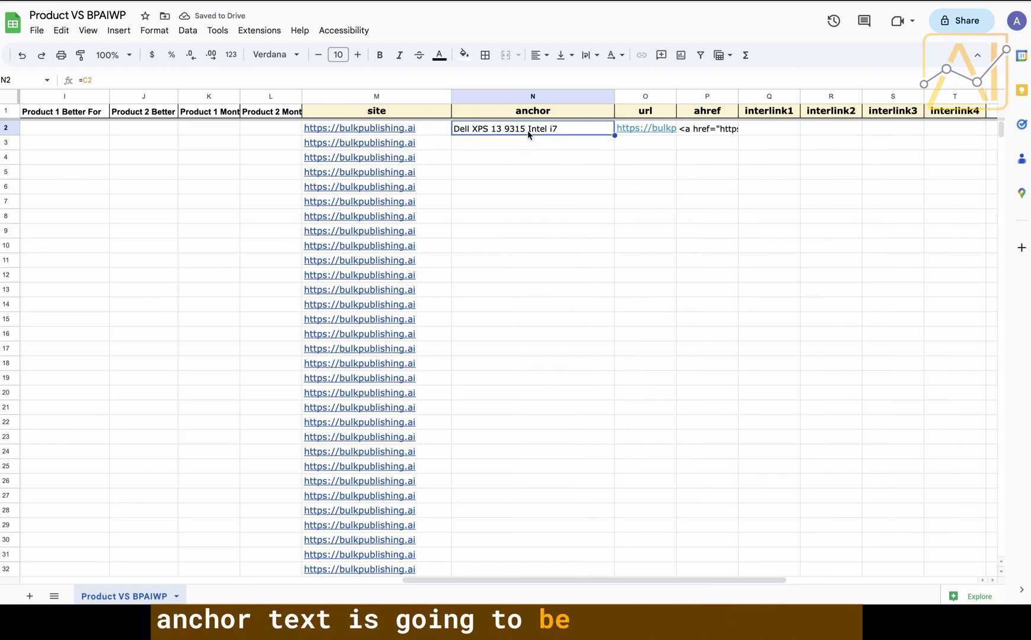
scroll(247, 125, "left", 10)
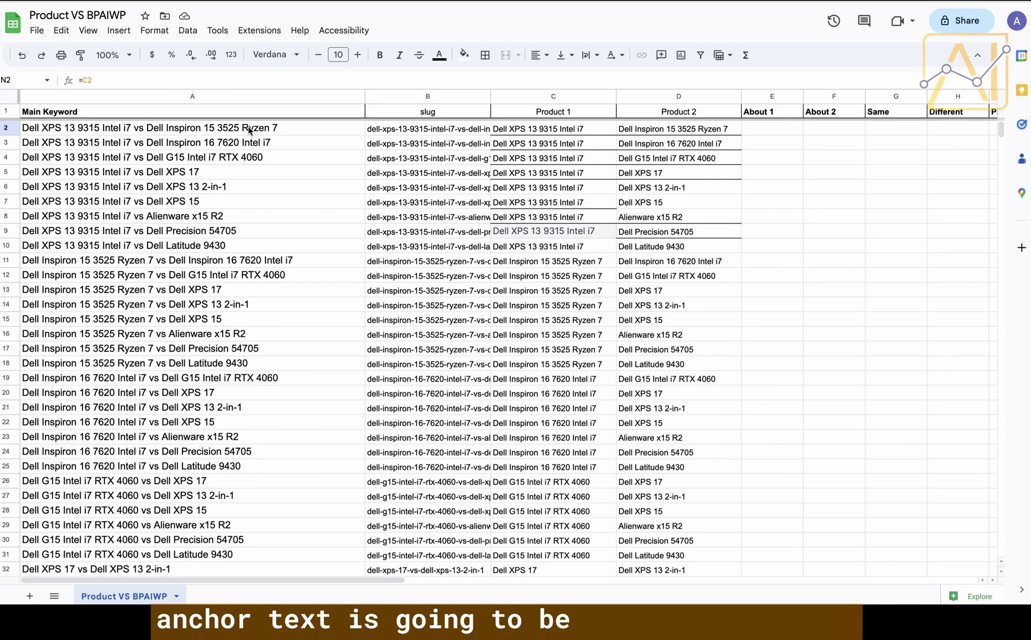
left_click(45, 129)
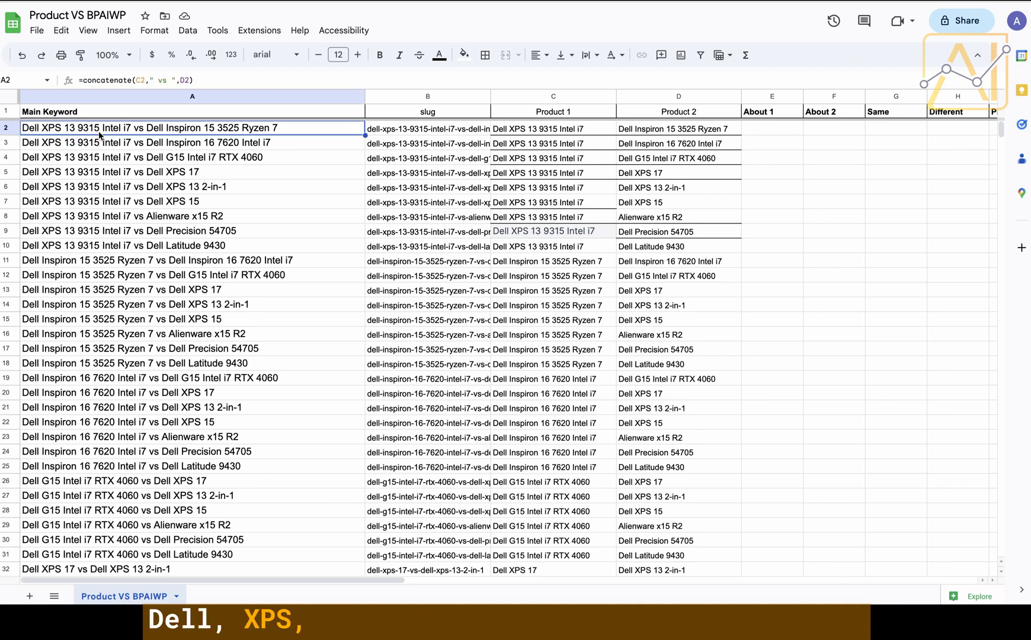
scroll(284, 142, "right", 15)
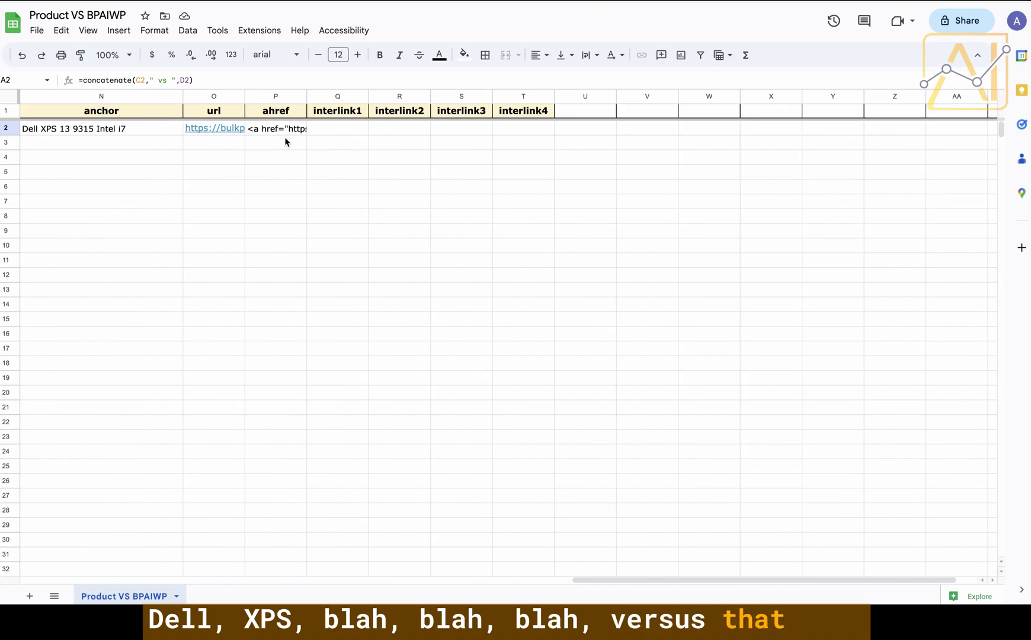
scroll(285, 142, "left", 5)
scroll(285, 143, "left", 10)
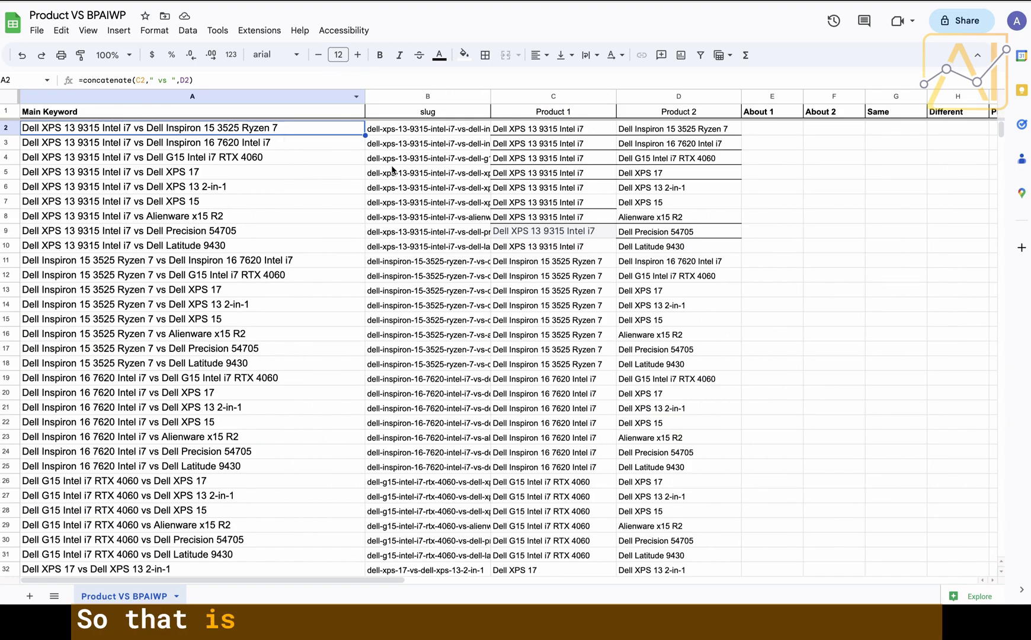
scroll(392, 168, "right", 14)
scroll(392, 168, "left", 4)
Change N2's anchor formula to =C2&" vs "&D2 and autofill it down every row.
left_click(305, 128)
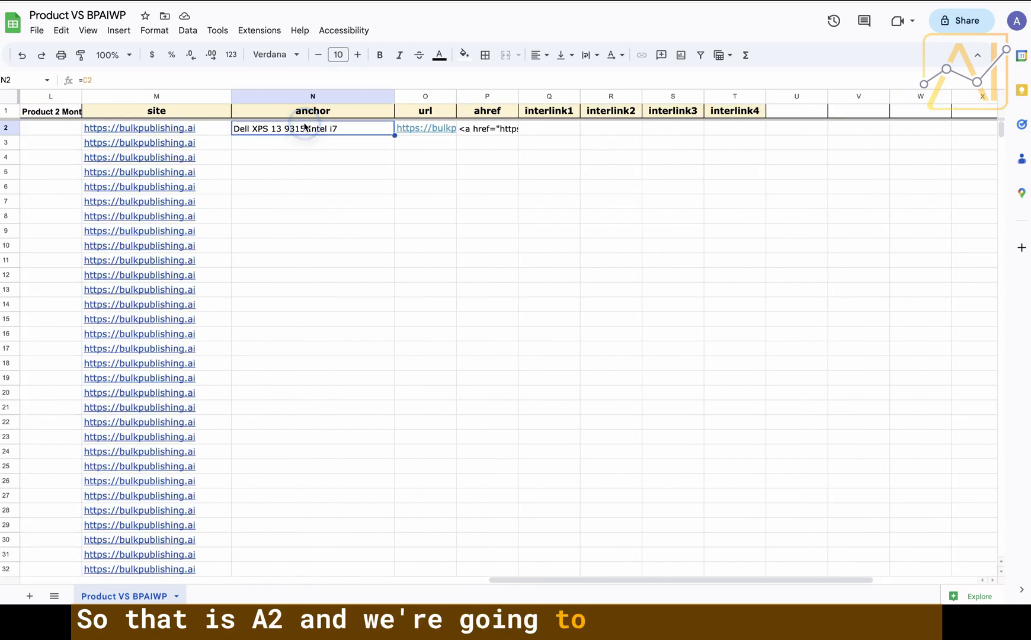
left_click(96, 77)
left_click_drag(97, 77, 82, 77)
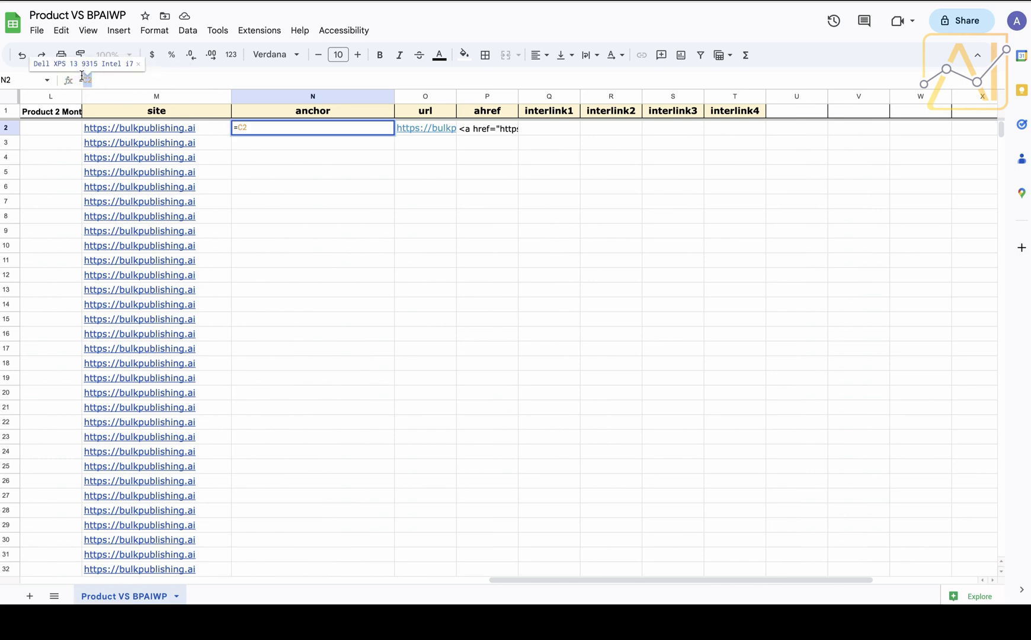
type("C2&\" vs \"&D2")
key("Return")
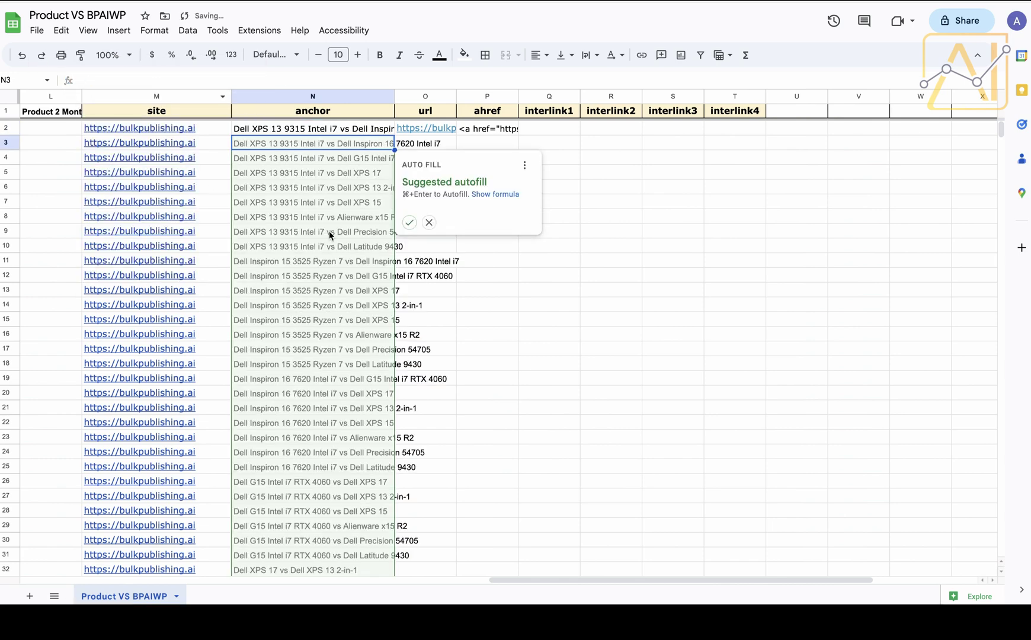
left_click(409, 222)
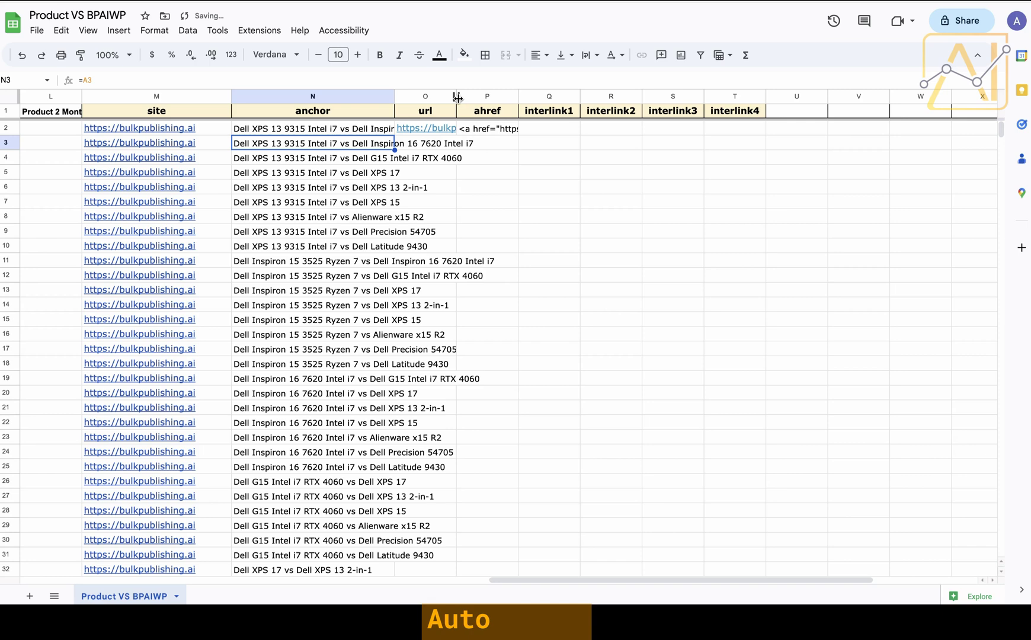
left_click_drag(457, 96, 584, 96)
Change O2's url formula to =concatenate(M2,"/",B2) and autofill it down every row.
left_click(562, 126)
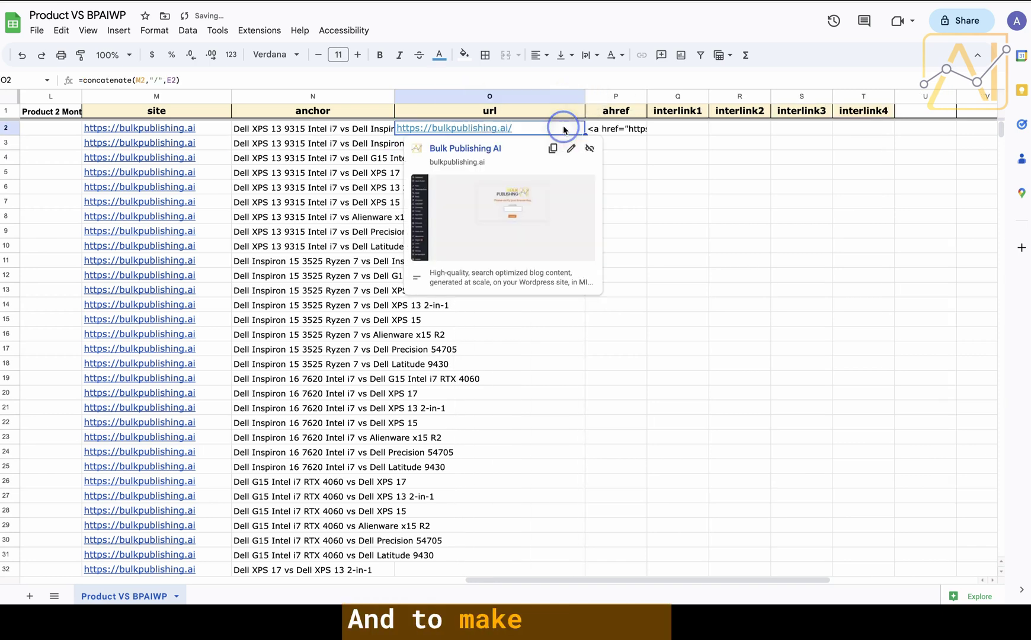
left_click(95, 80)
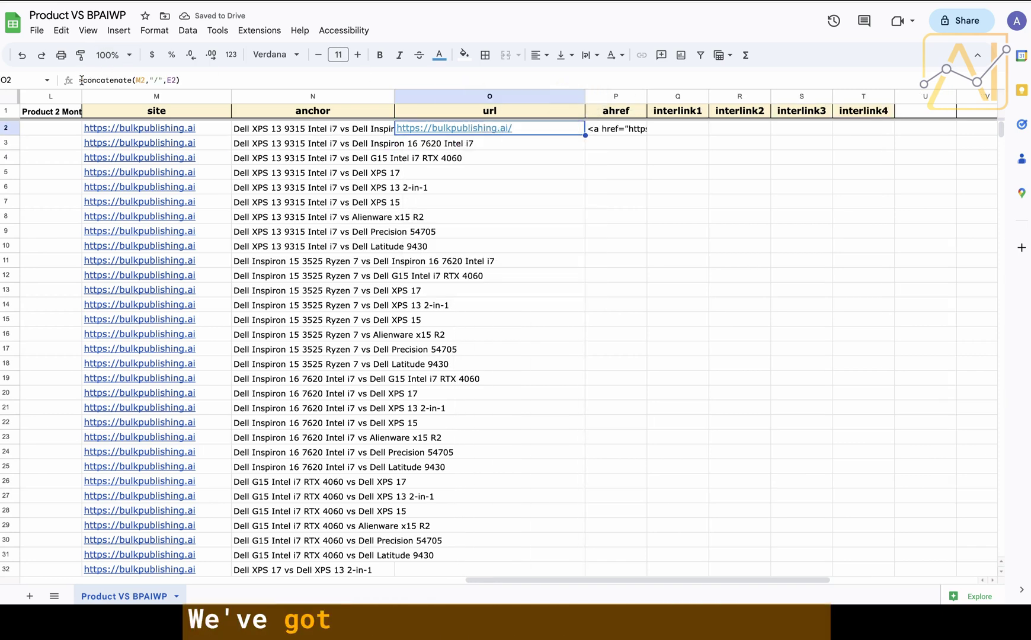
left_click(95, 80)
left_click_drag(95, 80, 137, 80)
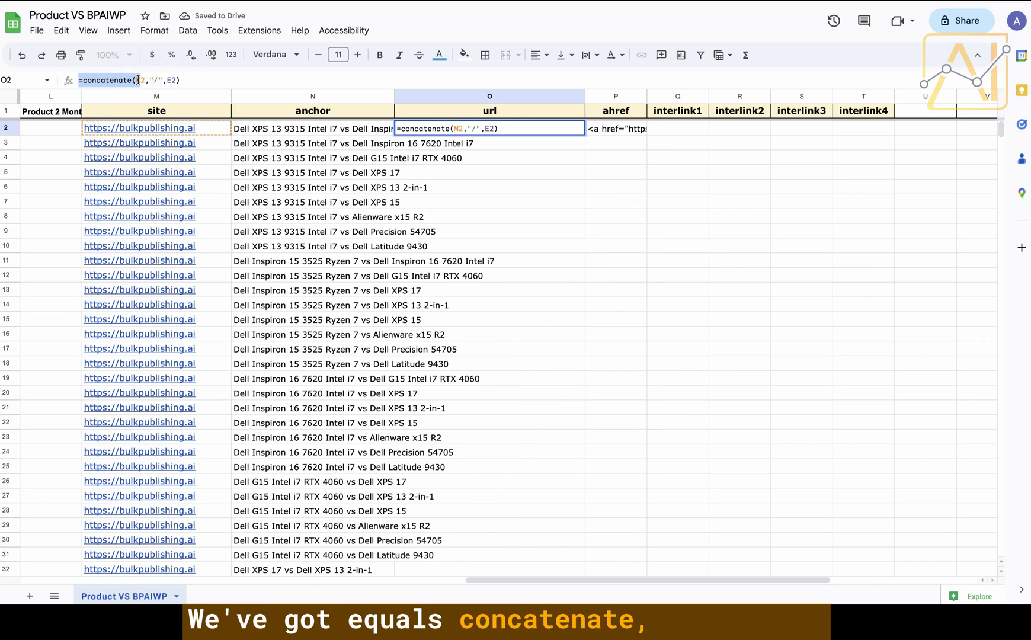
mouse_move(153, 135)
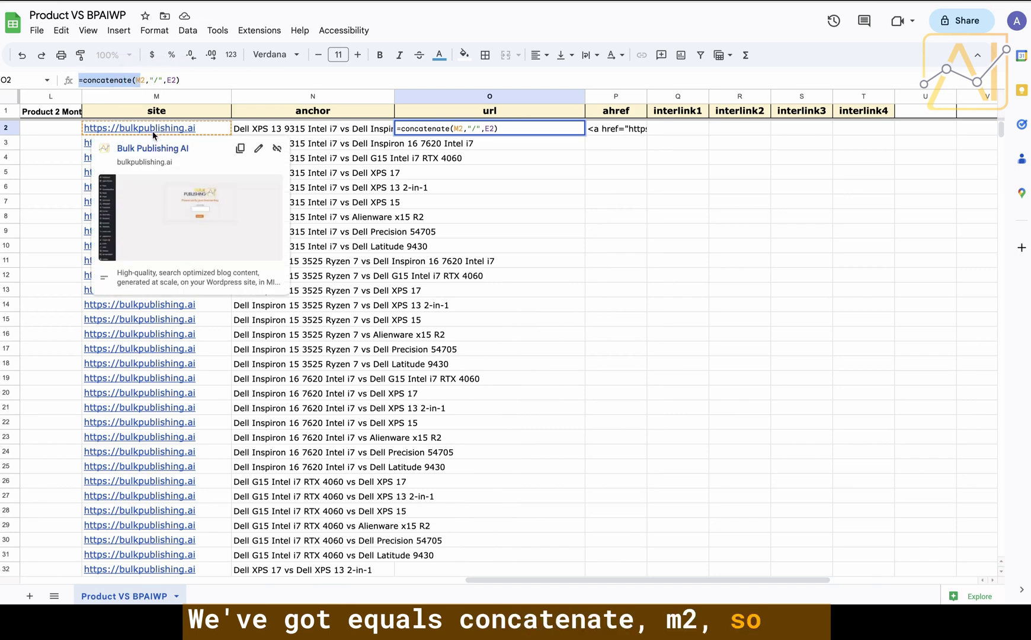
left_click(144, 80)
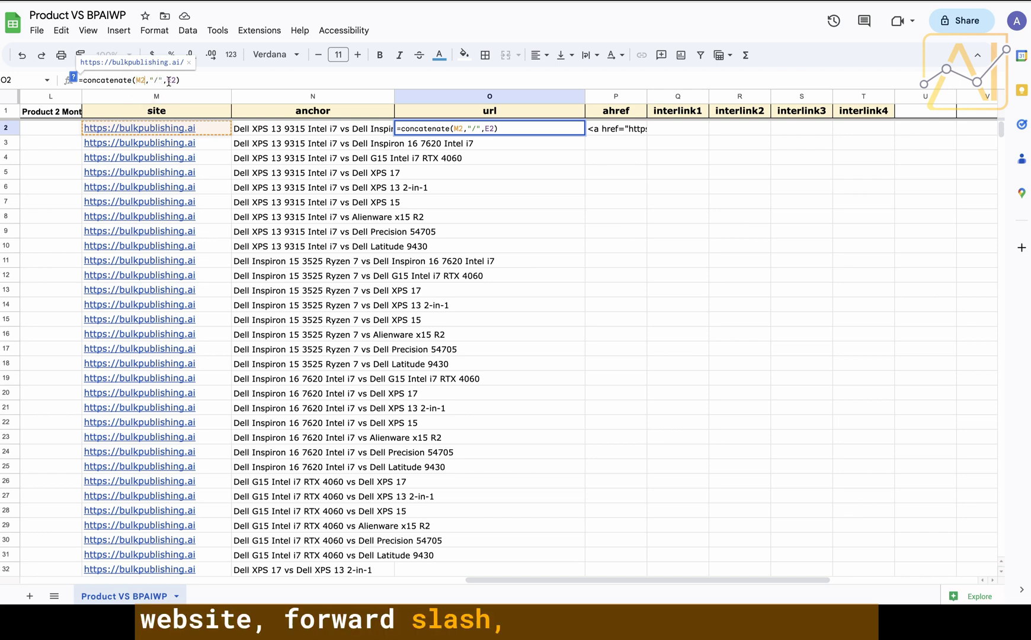
double_click(170, 80)
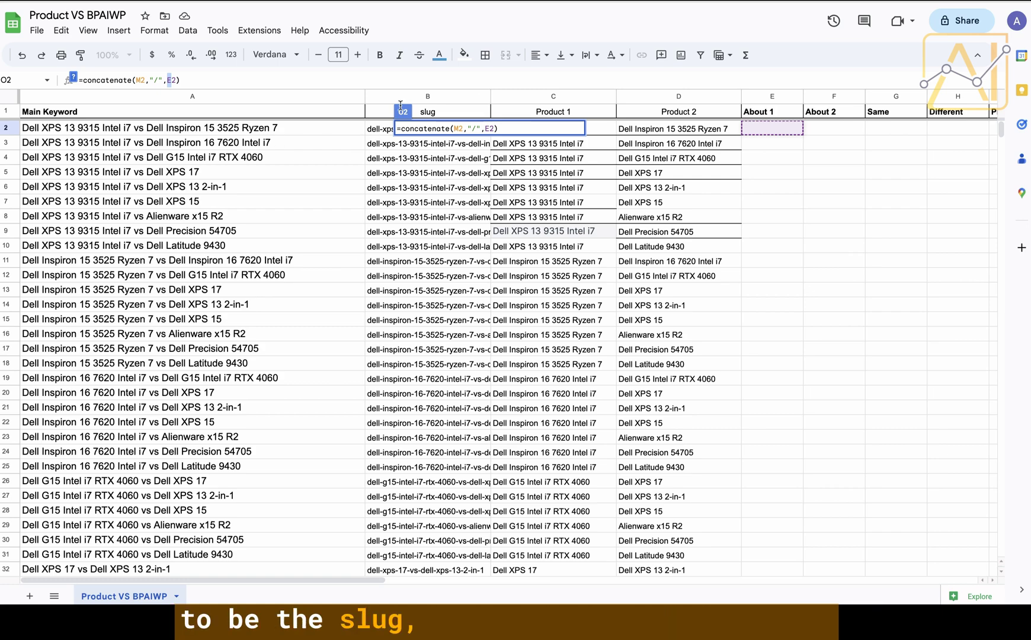
left_click(427, 125)
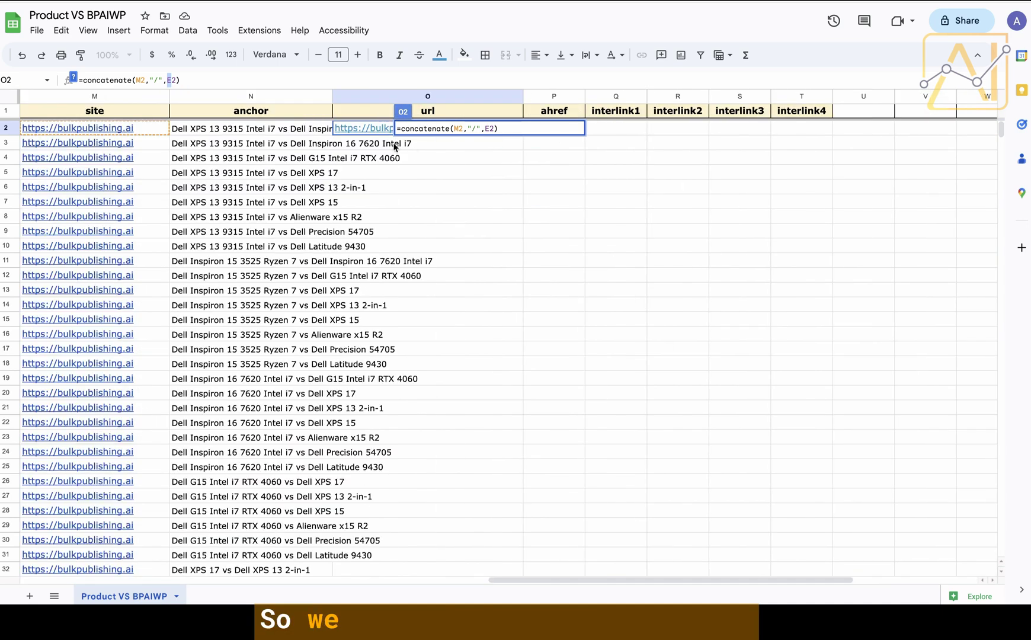
key("BackSpace")
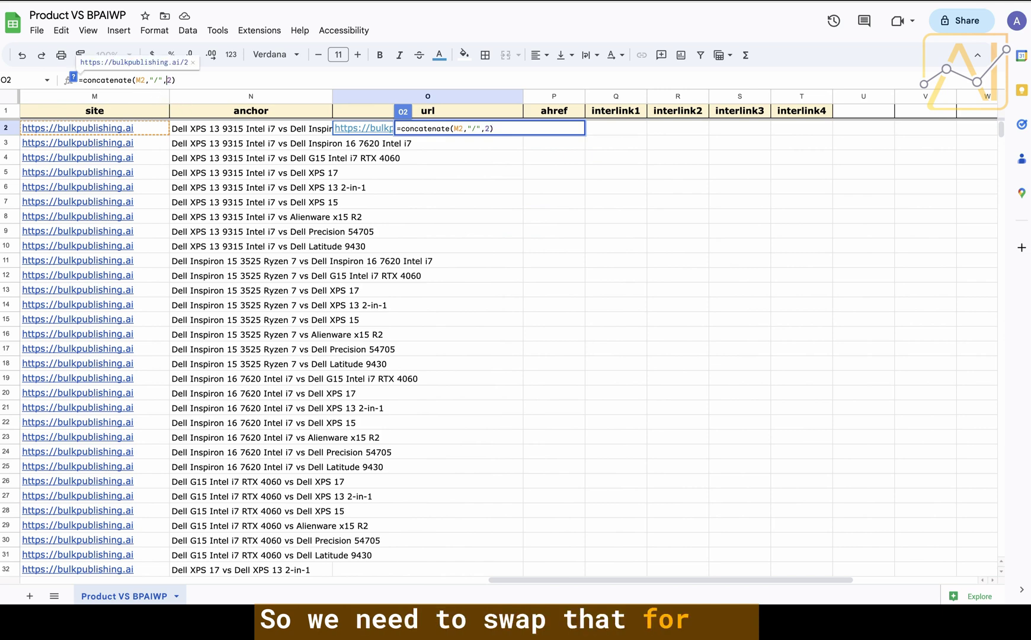
key("Return")
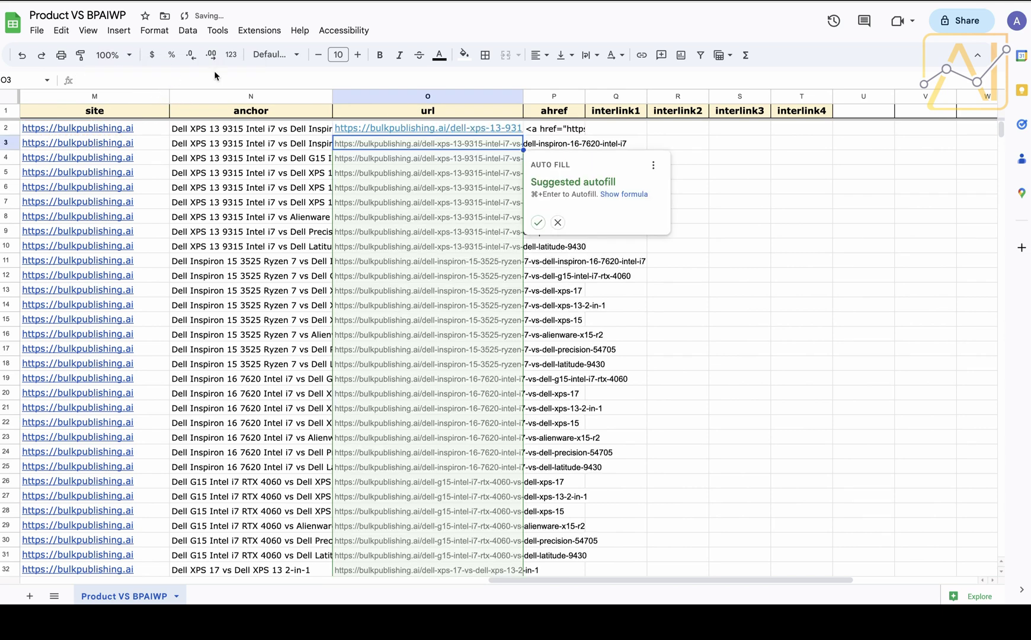
left_click(537, 222)
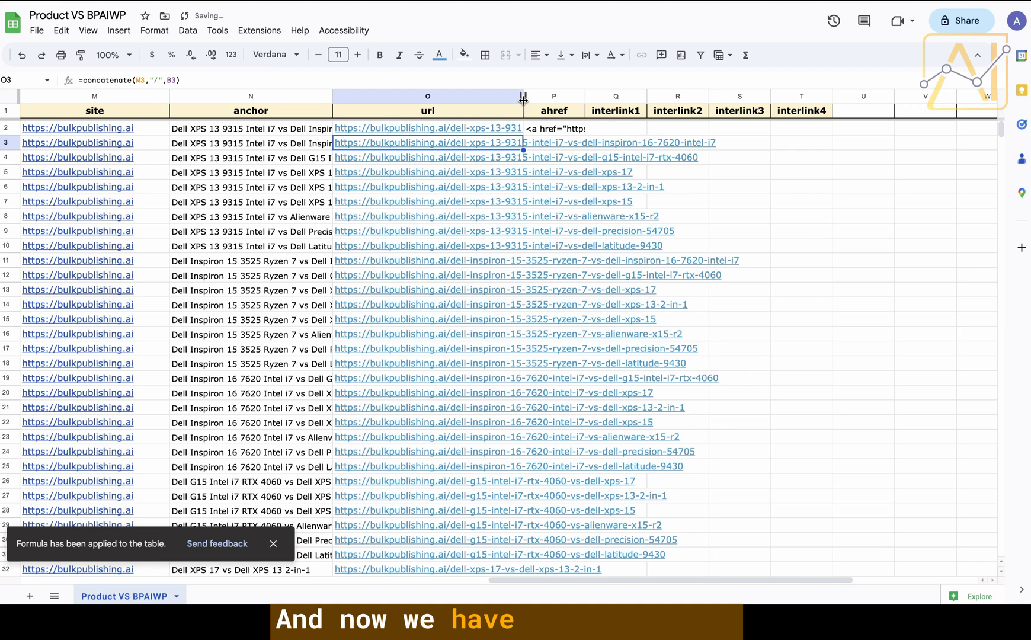
Widen the url column O so the full page addresses are visible.
left_click_drag(523, 99, 753, 100)
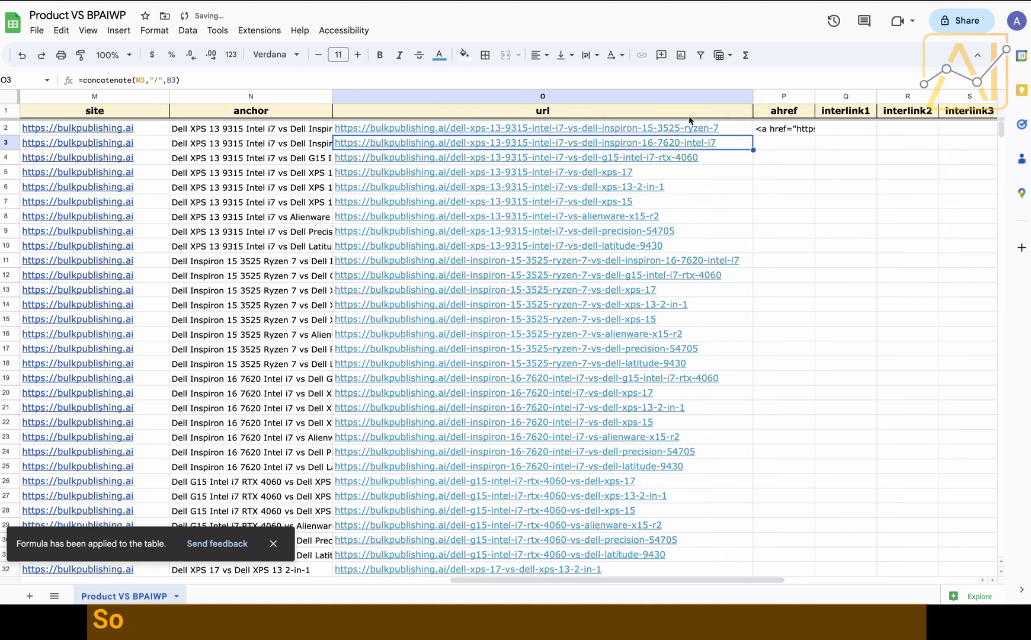
left_click(477, 131)
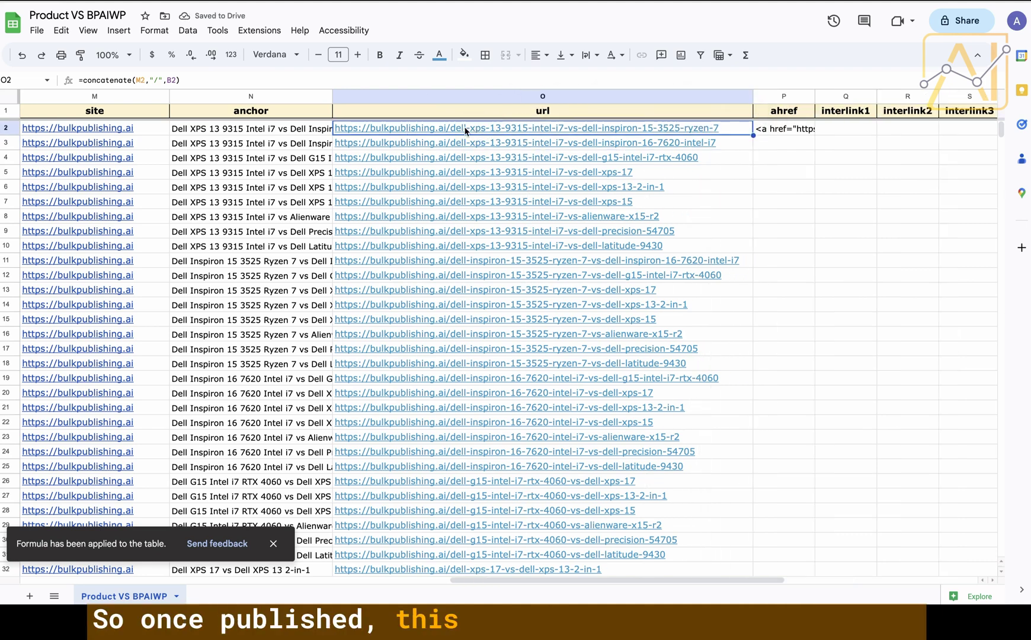
mouse_move(528, 135)
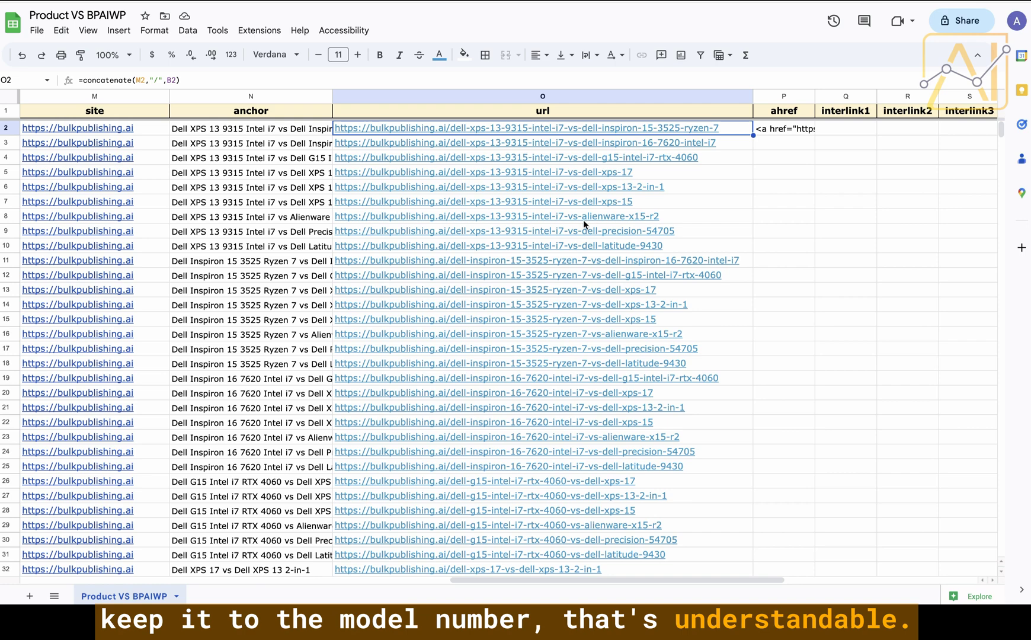
scroll(583, 219, "right", 3)
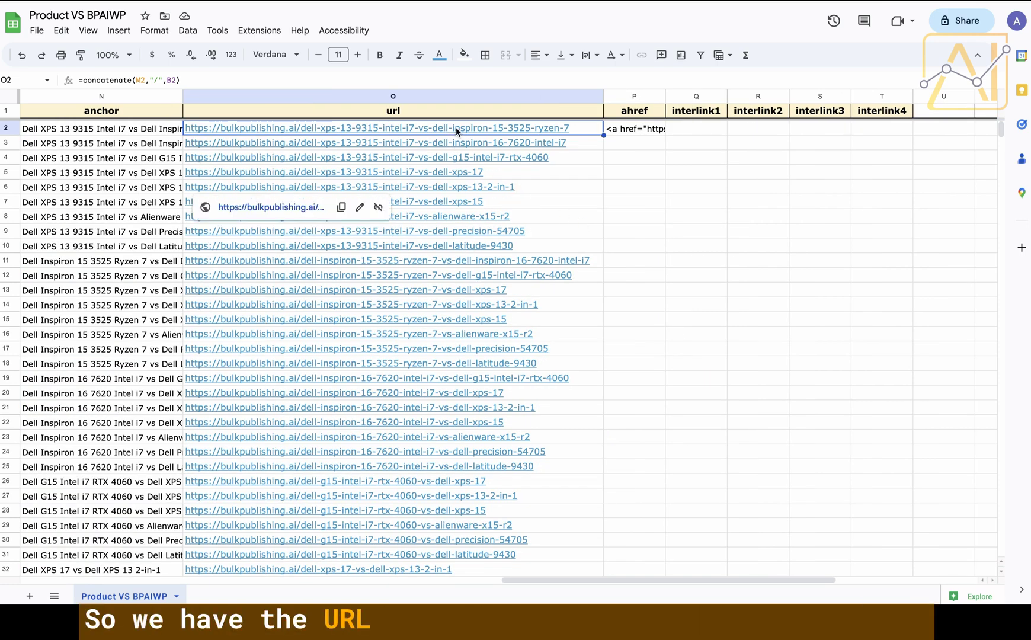
Widen column P until P2's complete <a href> link tag is readable.
left_click(647, 132)
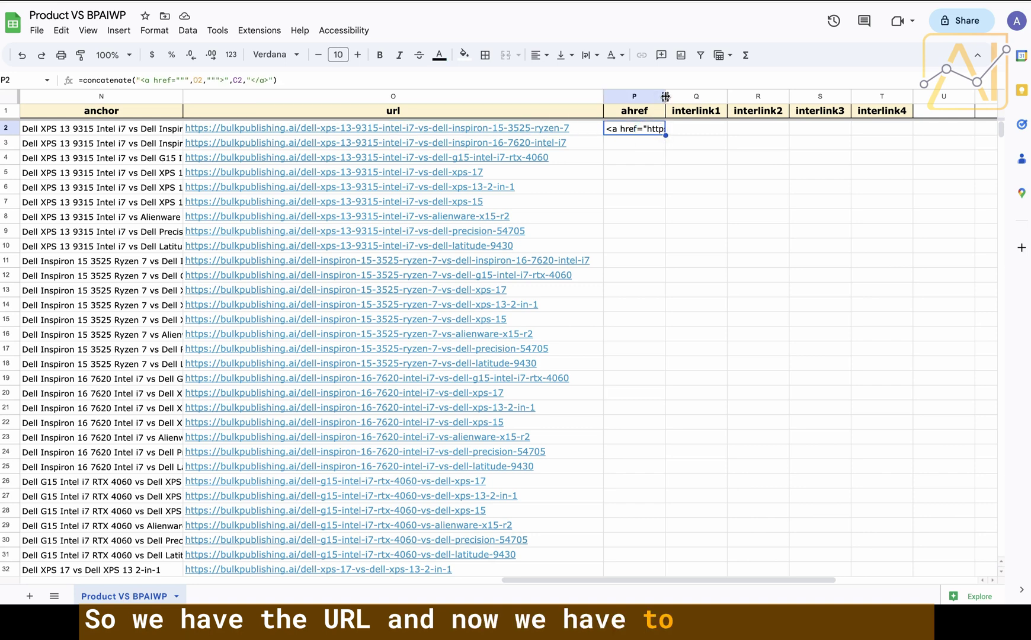
left_click_drag(779, 96, 916, 95)
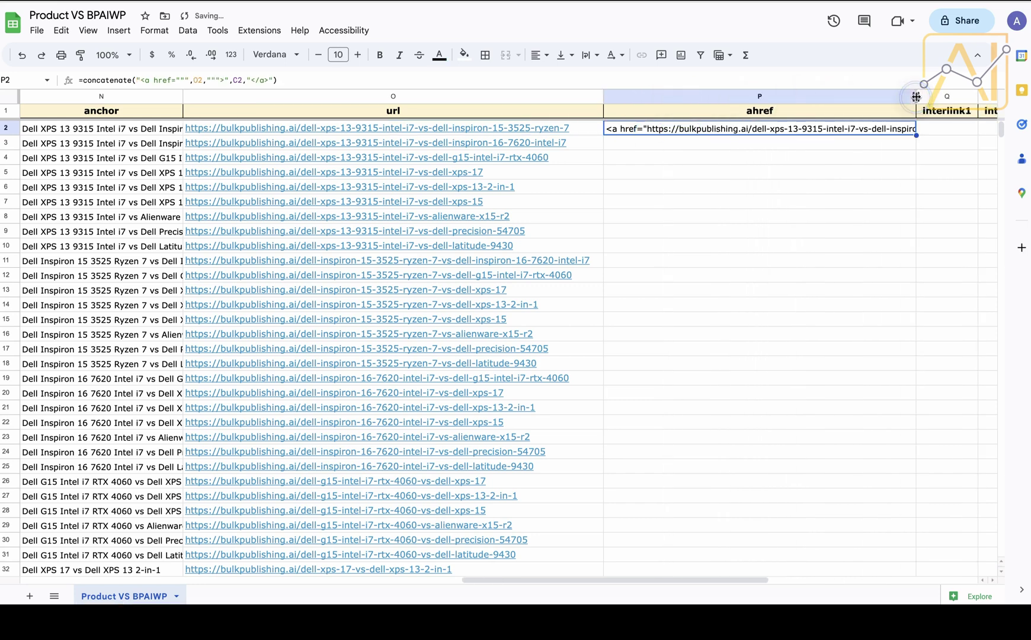
scroll(831, 168, "right", 3)
left_click_drag(754, 96, 972, 96)
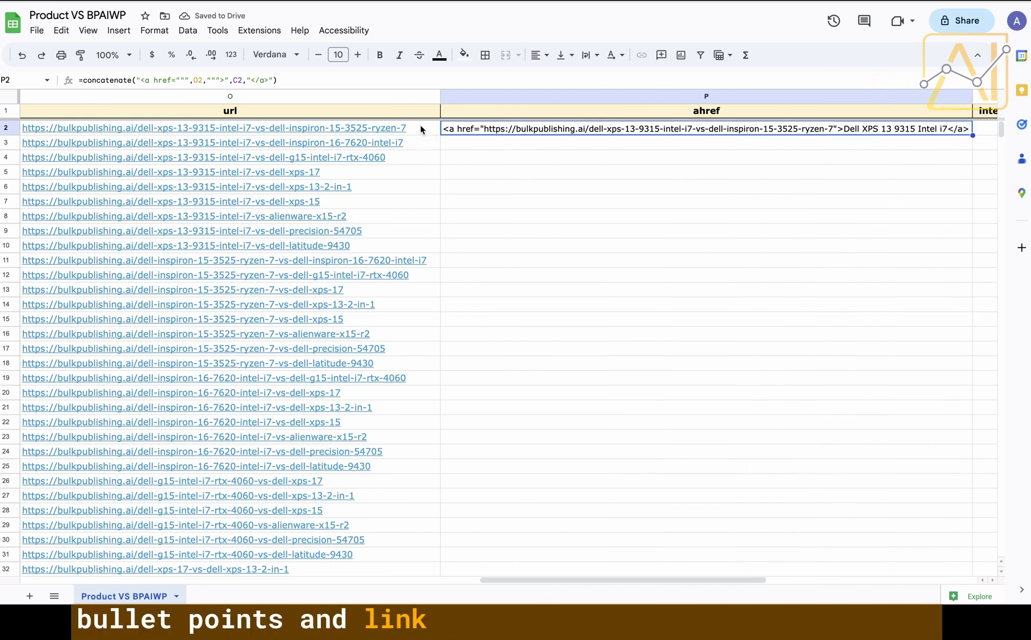
mouse_move(410, 179)
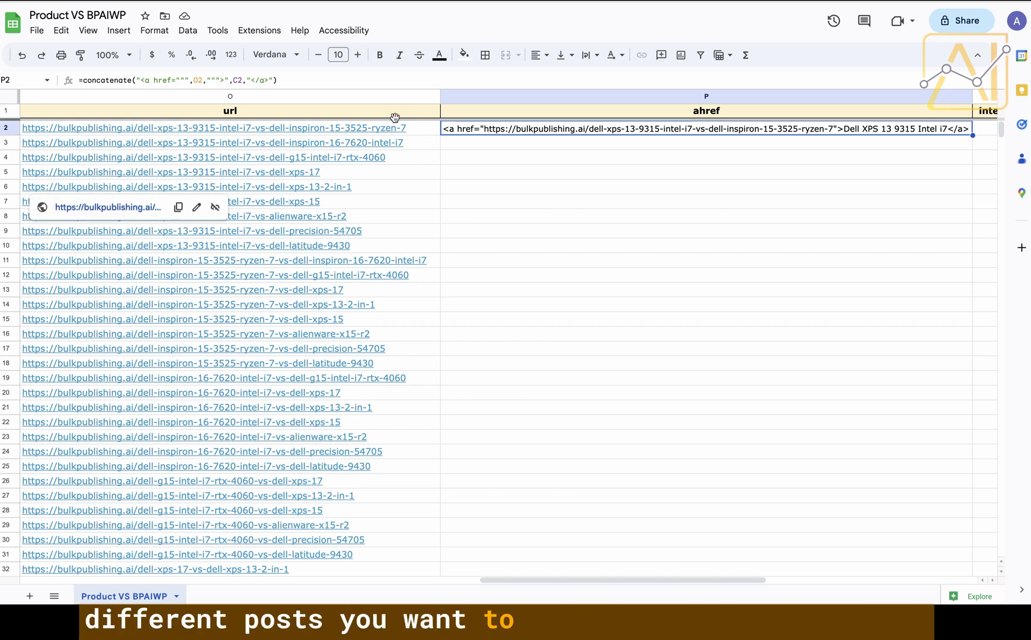
mouse_move(348, 521)
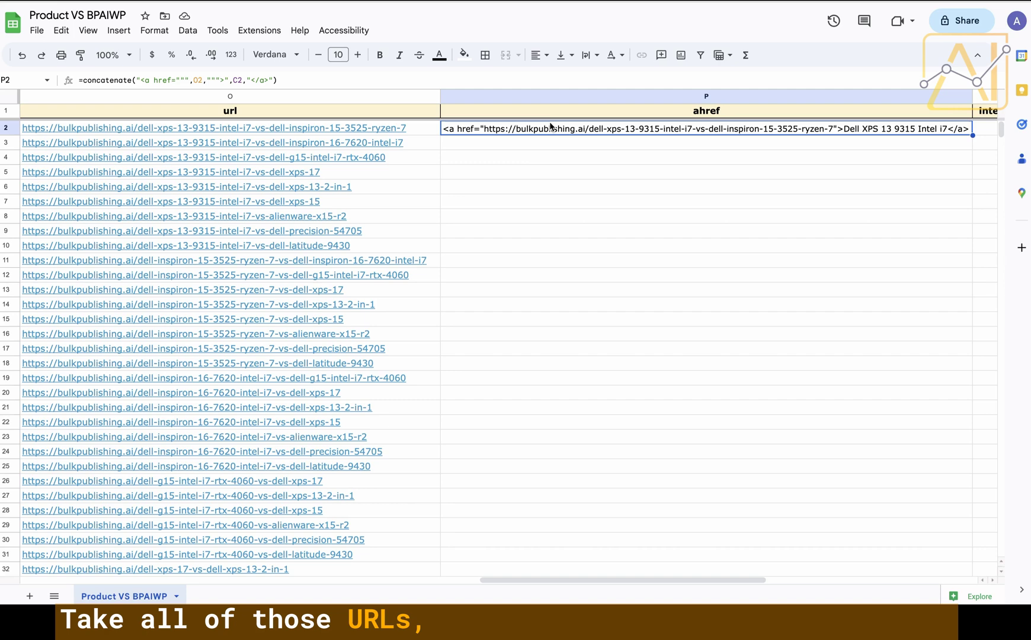
scroll(578, 167, "right", 5)
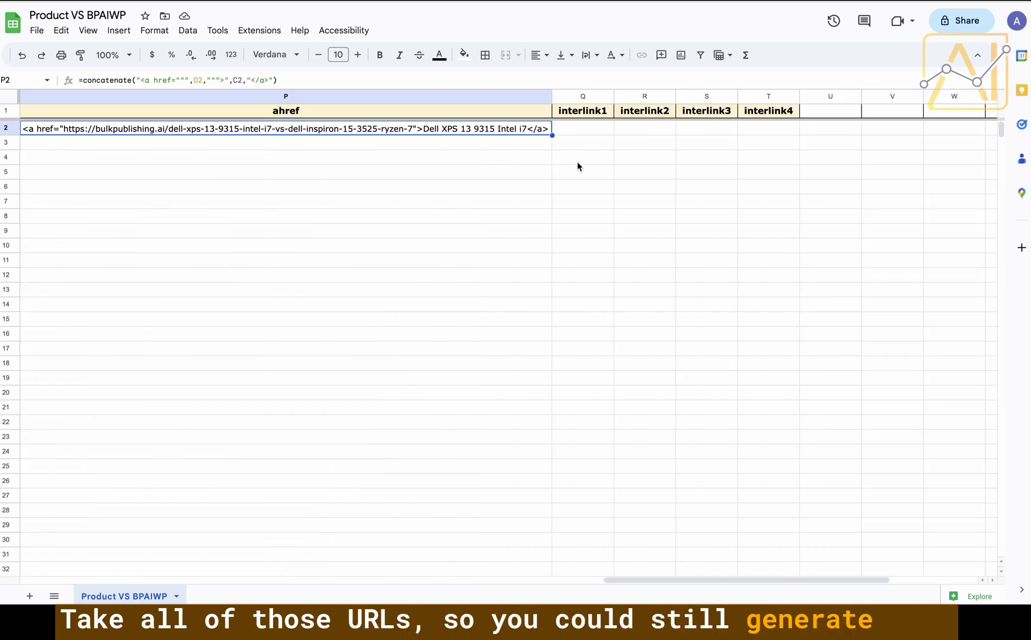
left_click_drag(573, 128, 750, 131)
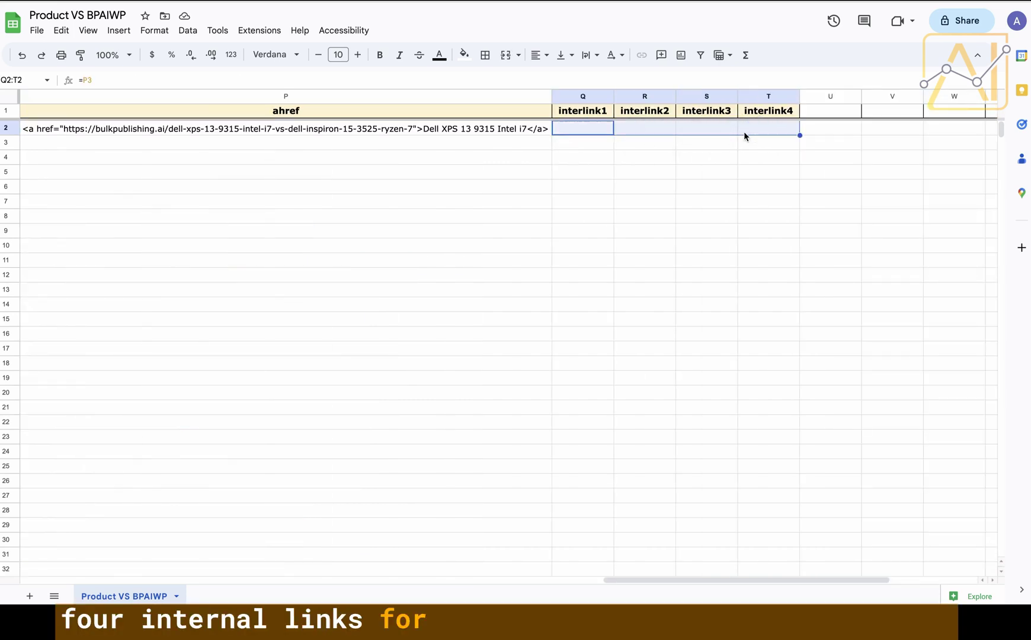
left_click_drag(580, 143, 813, 150)
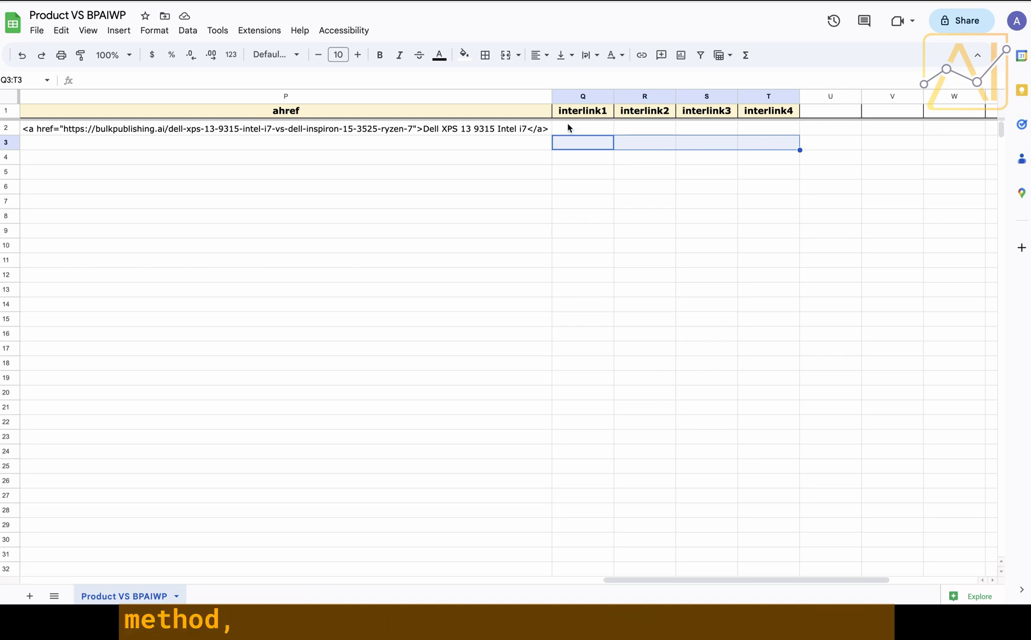
Replace C2 with N2 in P2's CONCATENATE link formula so the anchor text comes from N2.
scroll(541, 129, "left", 5)
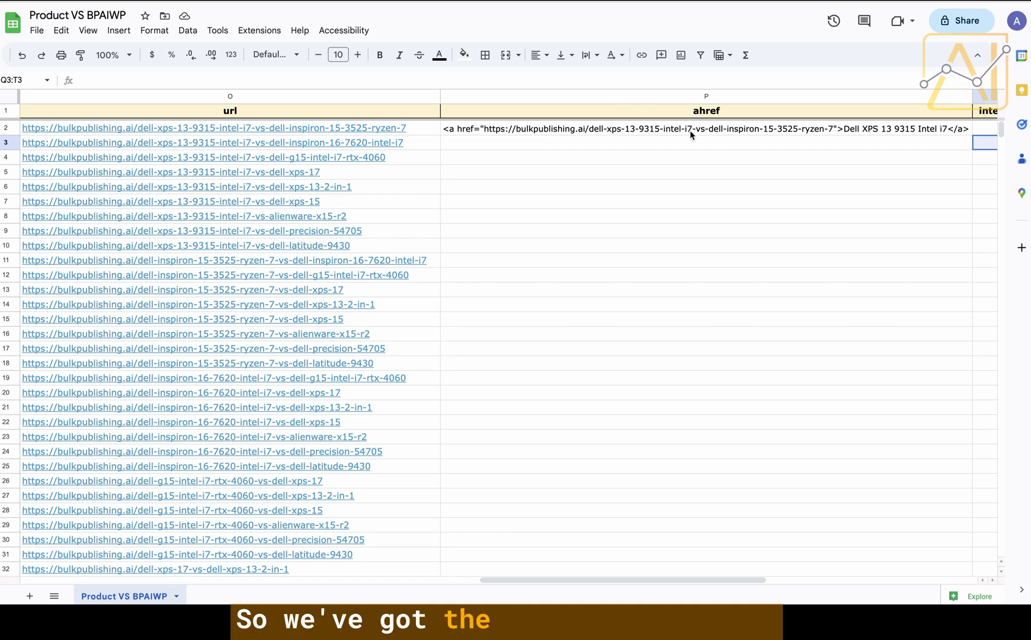
left_click(498, 130)
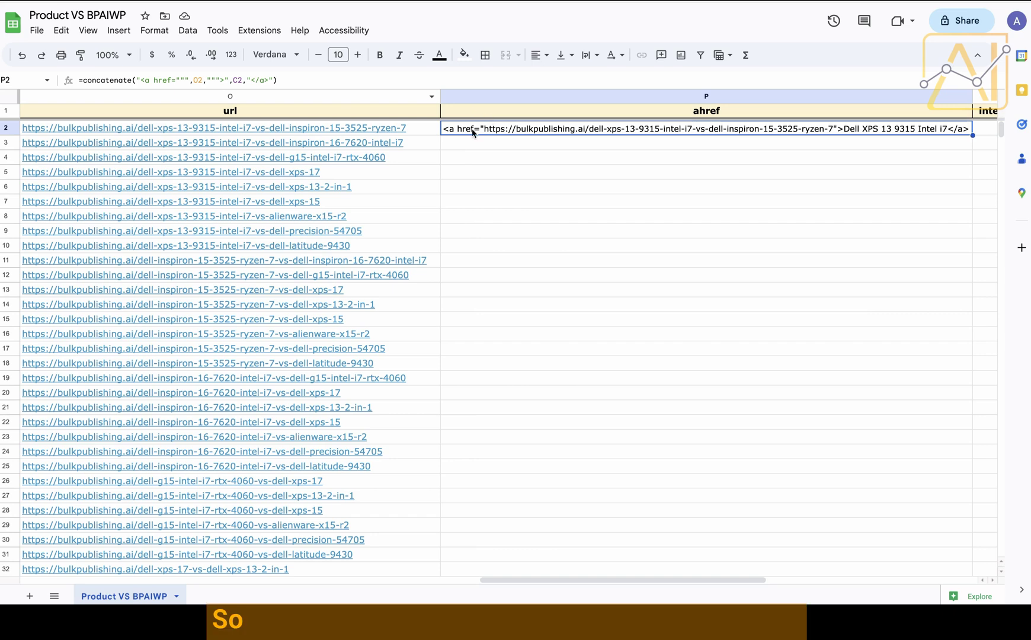
left_click(152, 79)
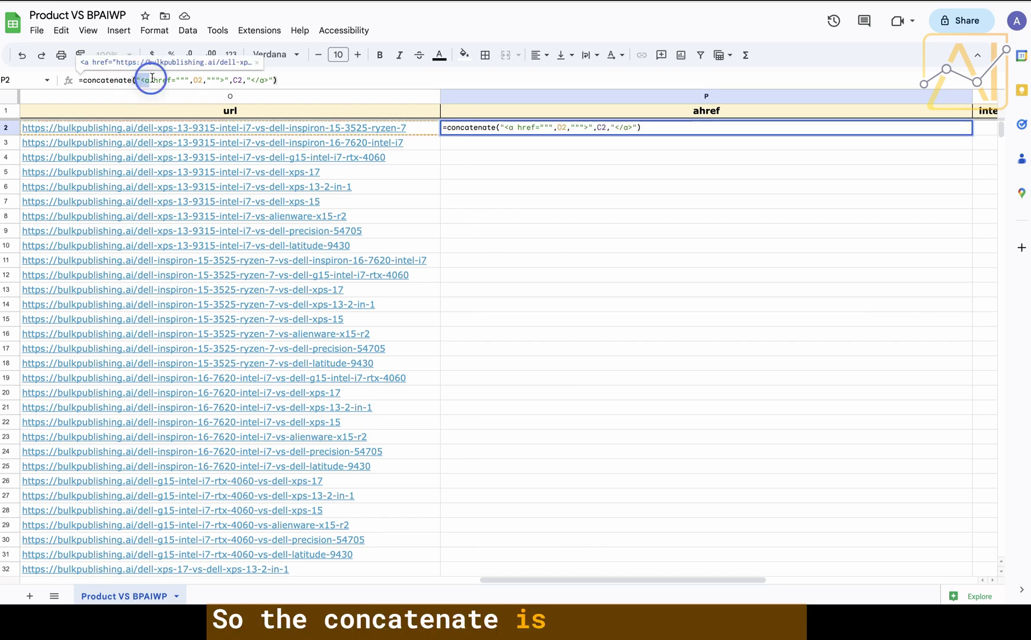
left_click_drag(187, 78, 189, 77)
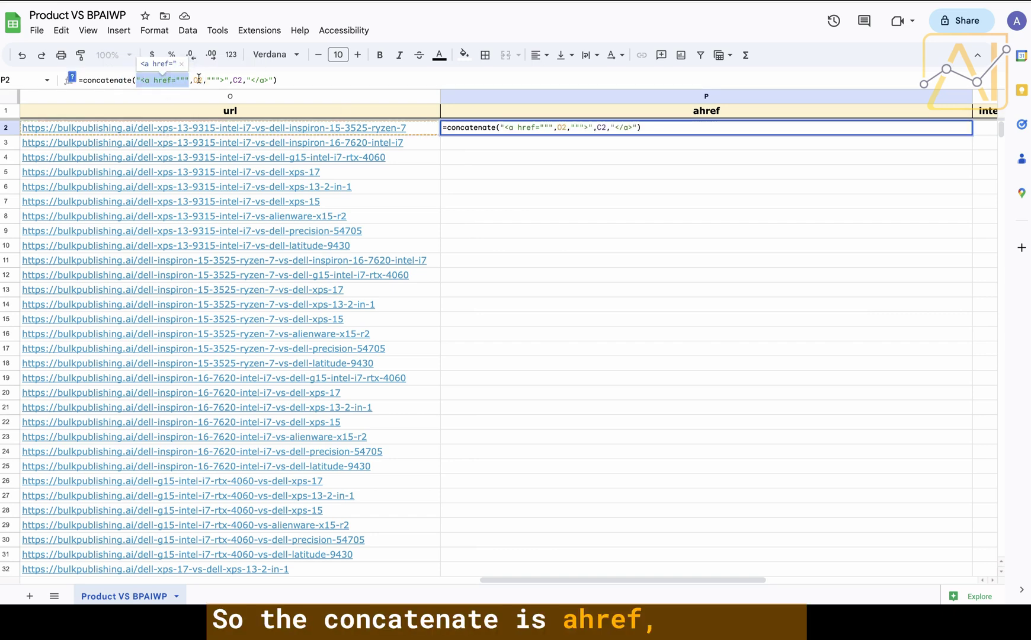
left_click(203, 78)
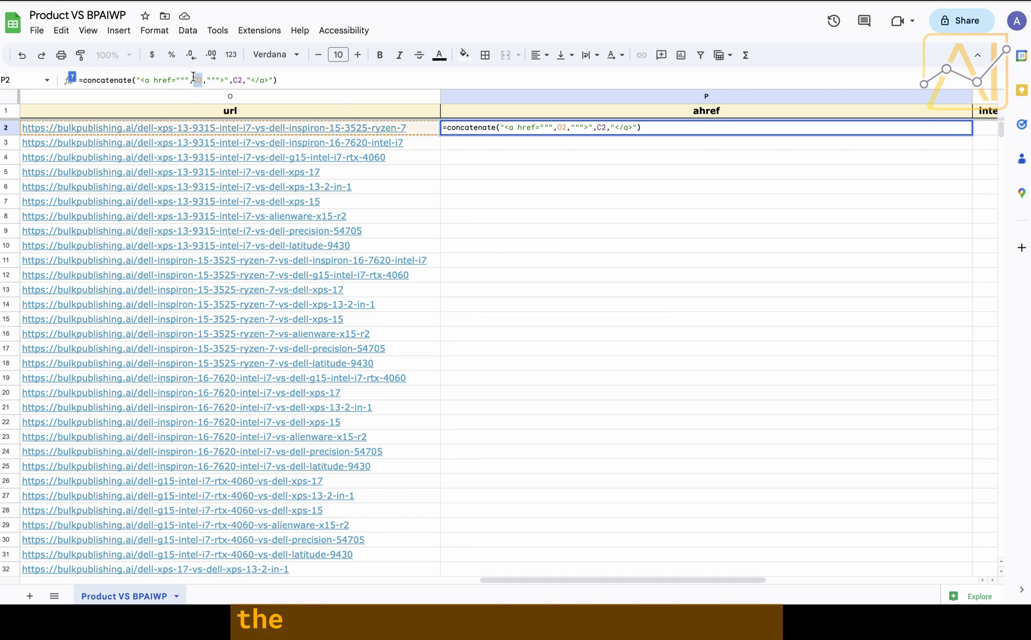
left_click(234, 78)
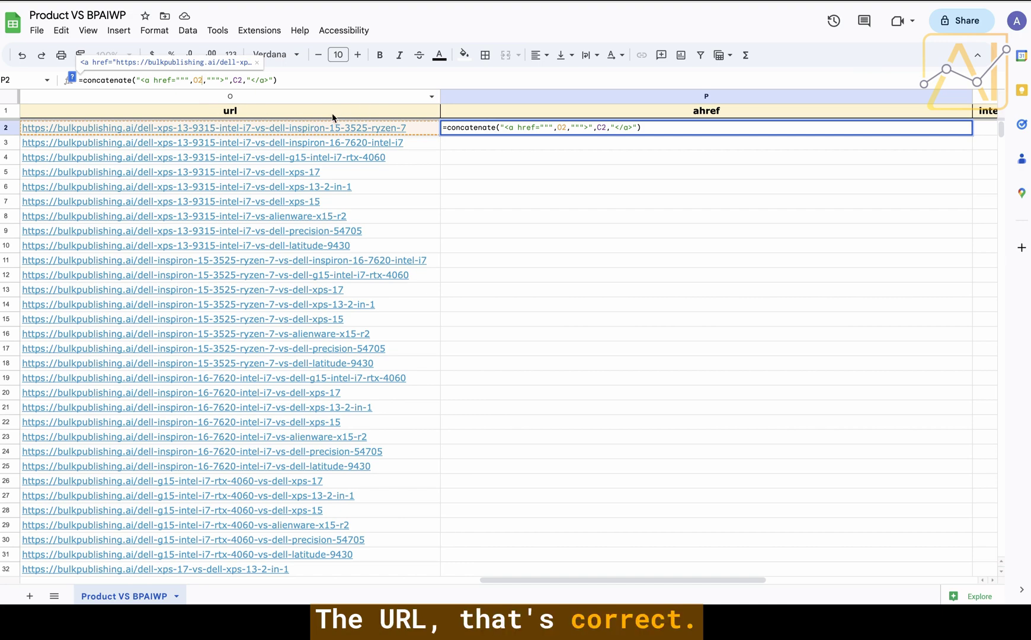
scroll(333, 116, "left", 5)
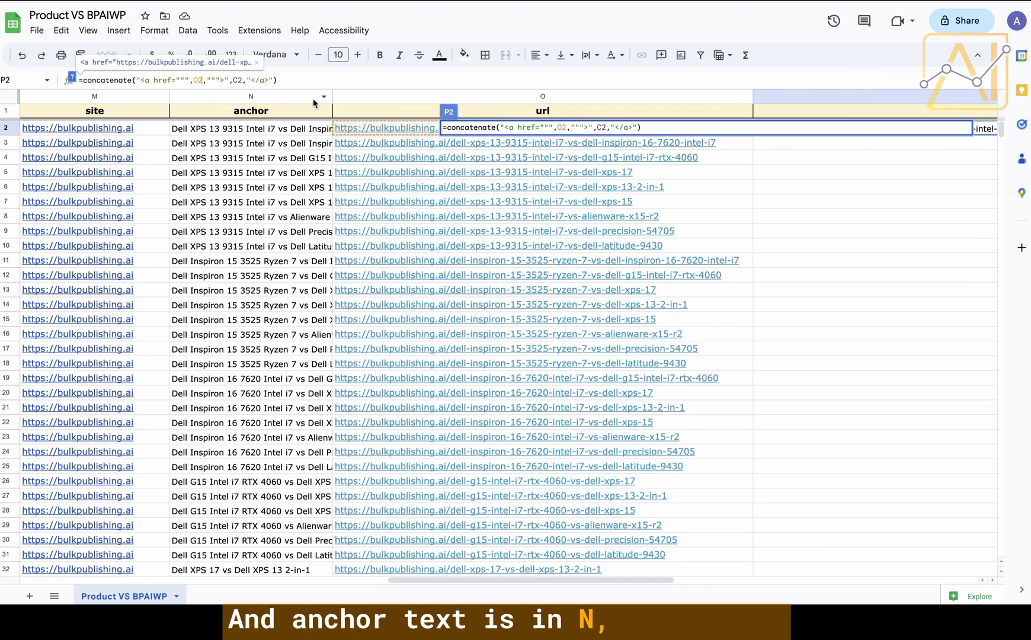
left_click(238, 80)
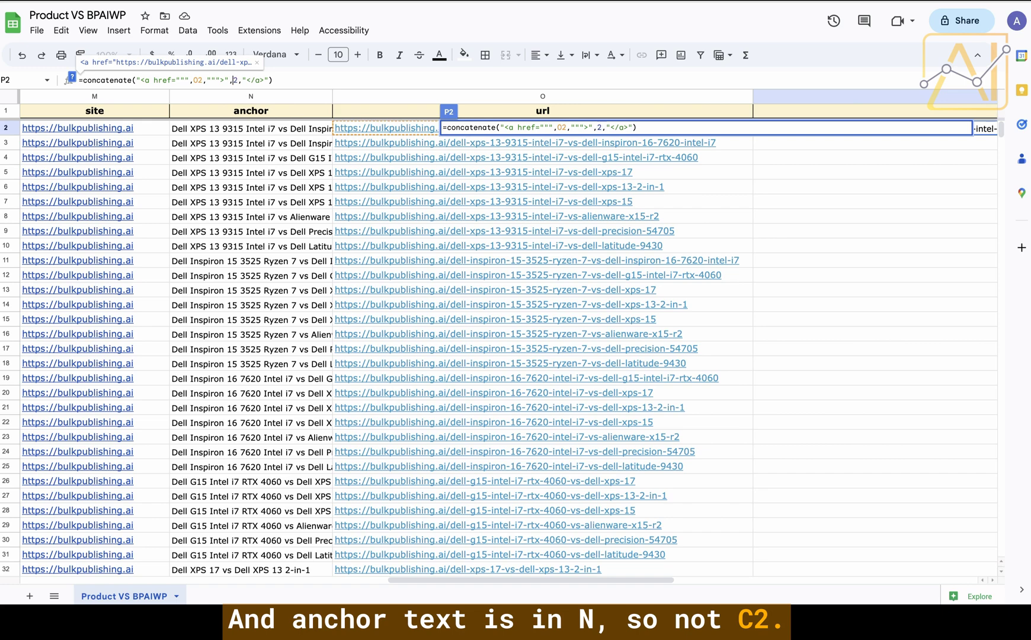
type("N")
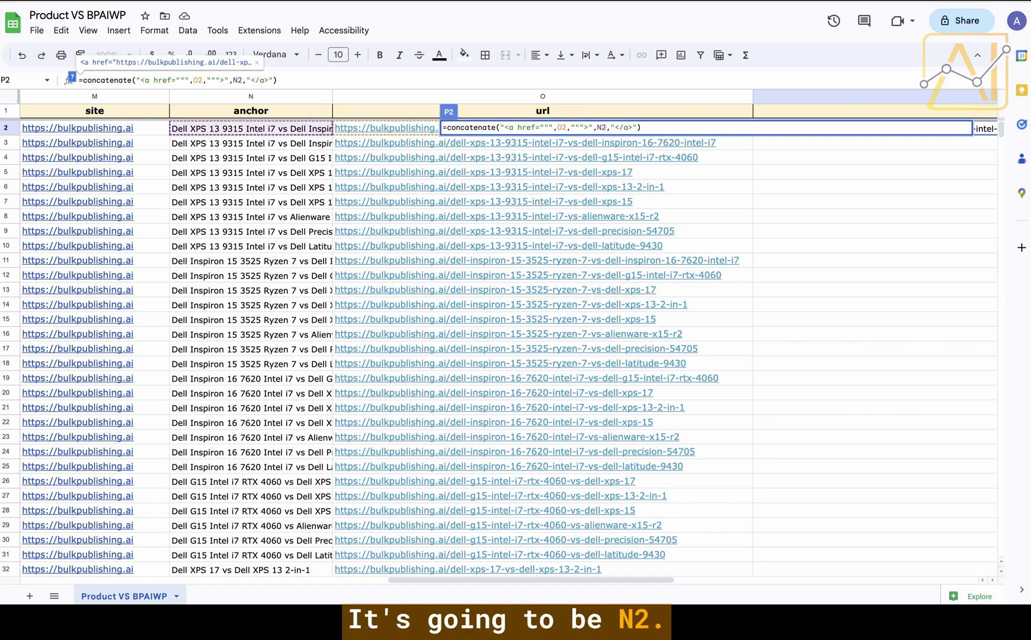
key("Return")
Autofill P2's link formula down the ahref column and inspect the generated links.
left_click(301, 223)
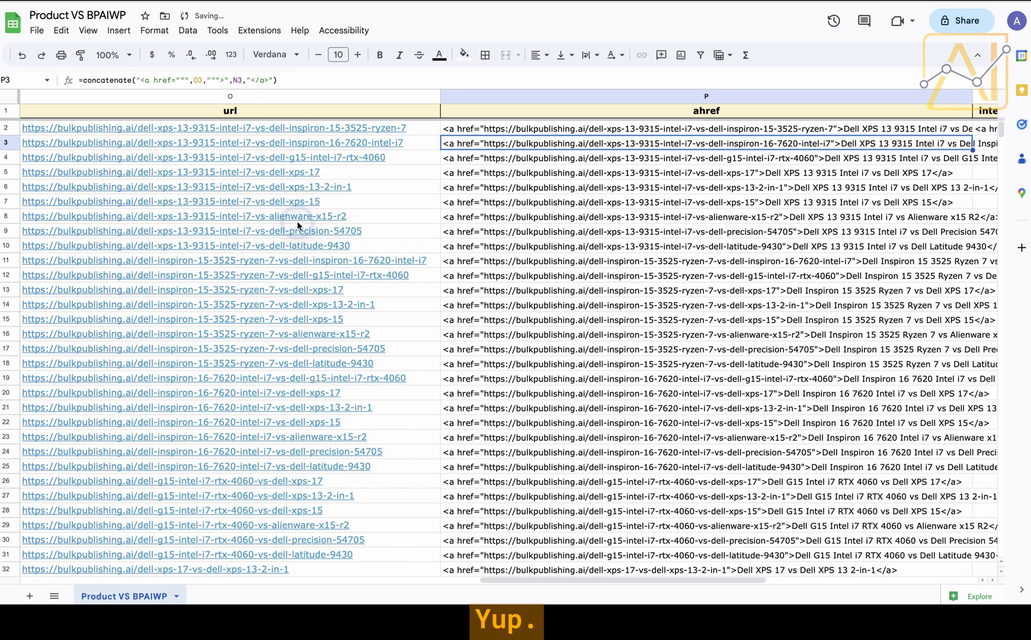
scroll(630, 197, "right", 5)
scroll(630, 199, "left", 5)
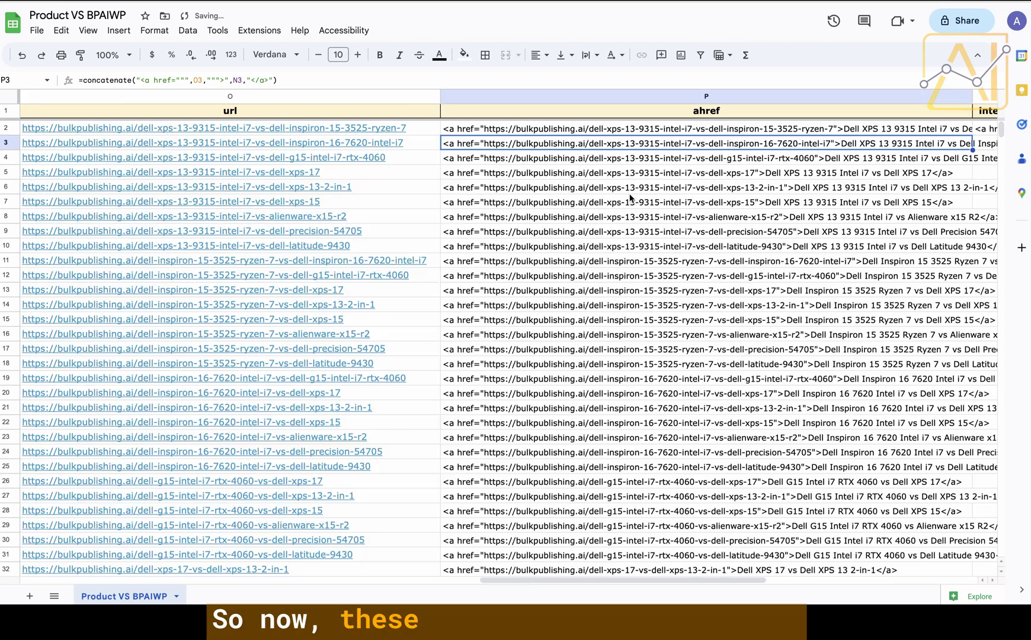
left_click(674, 350)
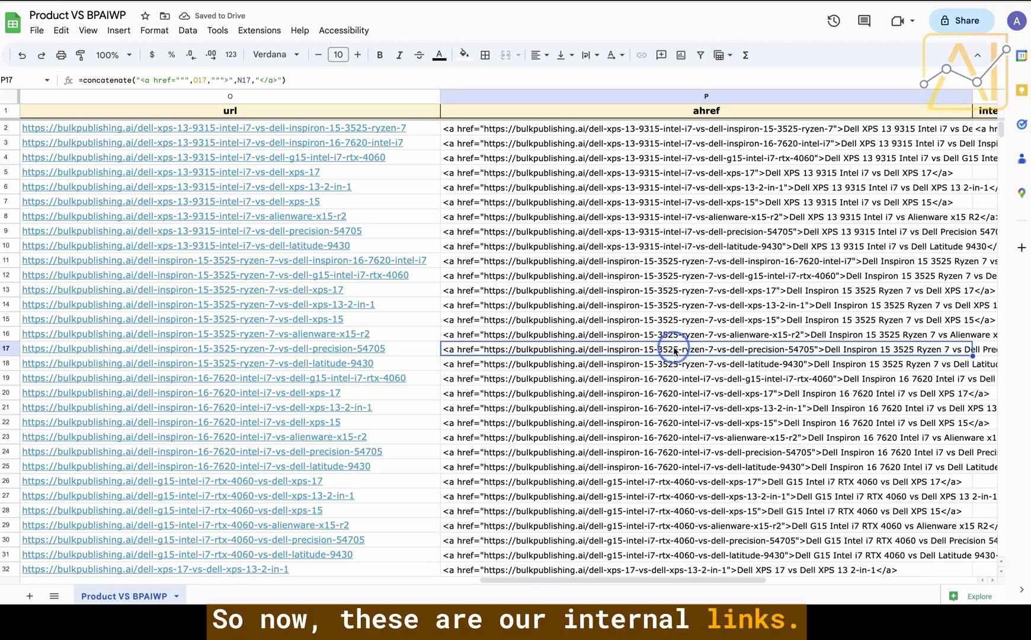
scroll(674, 350, "down", 5)
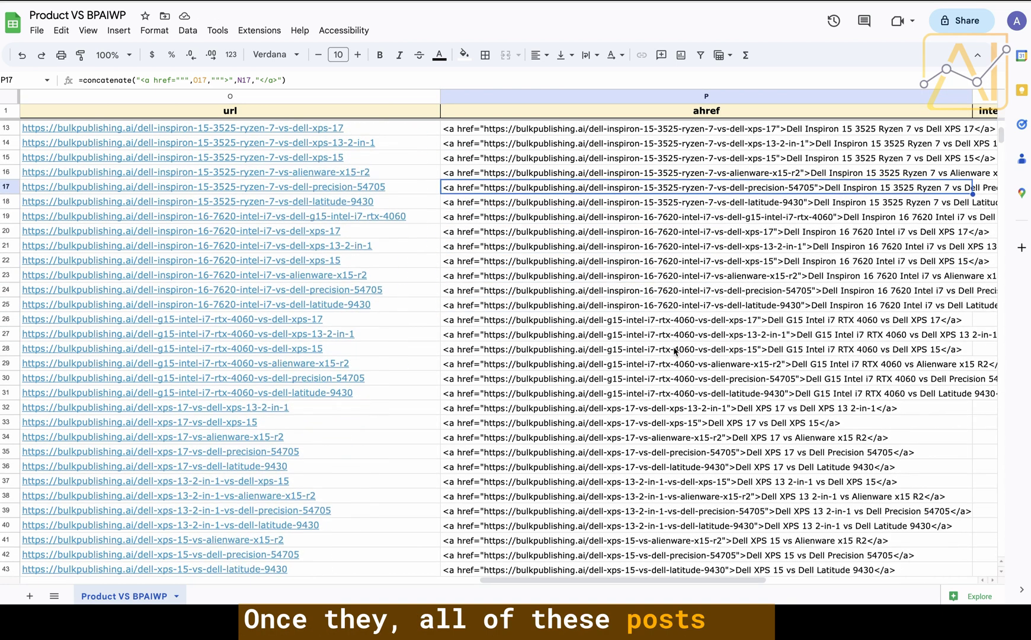
scroll(674, 350, "left", 2)
scroll(674, 350, "up", 5)
scroll(674, 351, "right", 6)
scroll(674, 351, "left", 4)
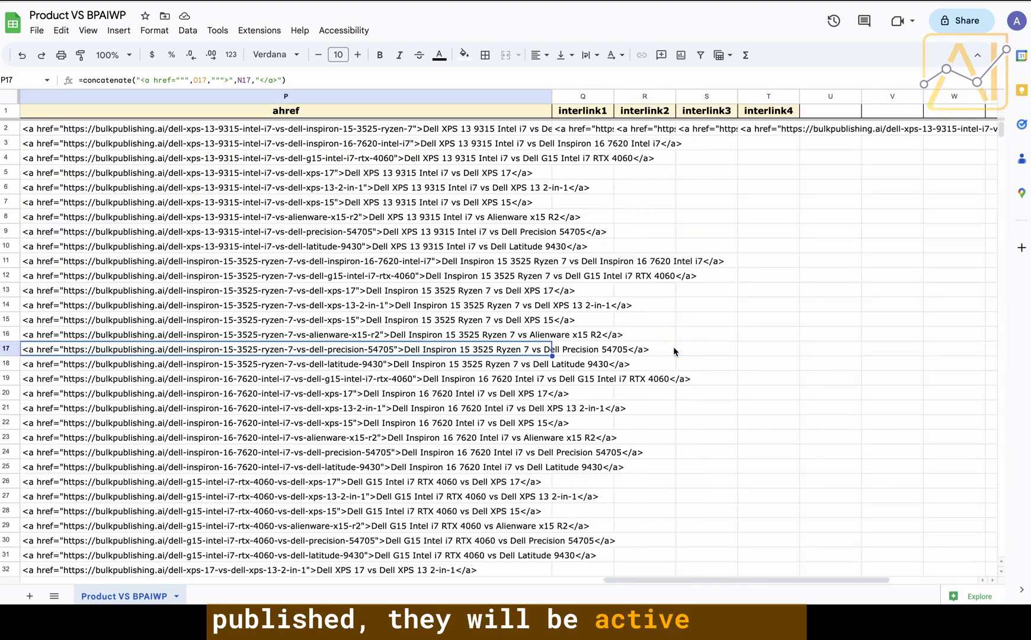
scroll(674, 349, "right", 4)
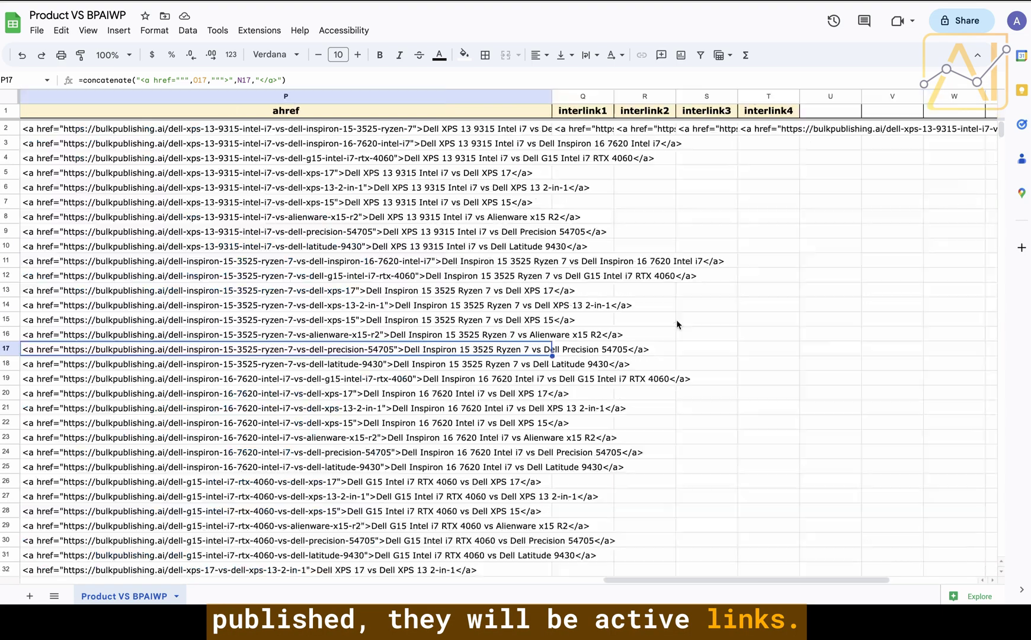
left_click(588, 131)
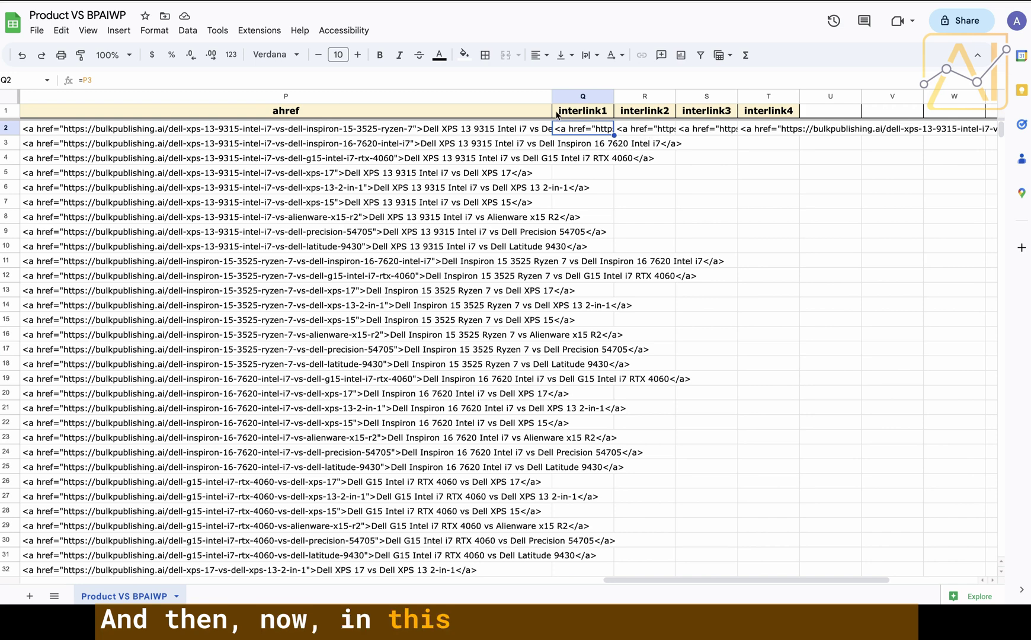
Set column P's text wrapping to Clip and widen the interlink1 column Q.
left_click(542, 96)
left_click(584, 55)
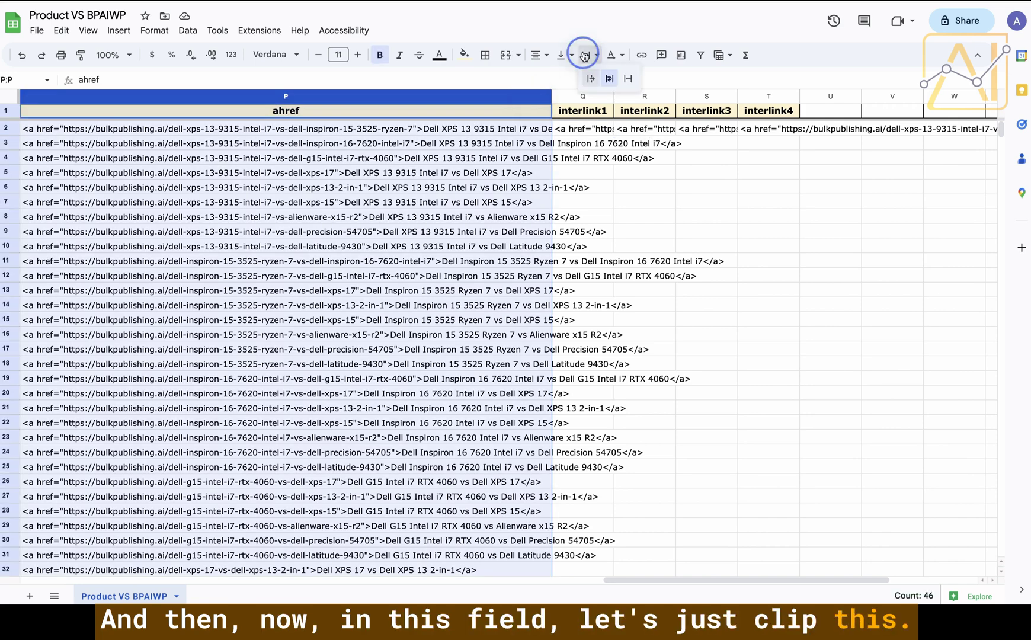
left_click(628, 80)
left_click(582, 216)
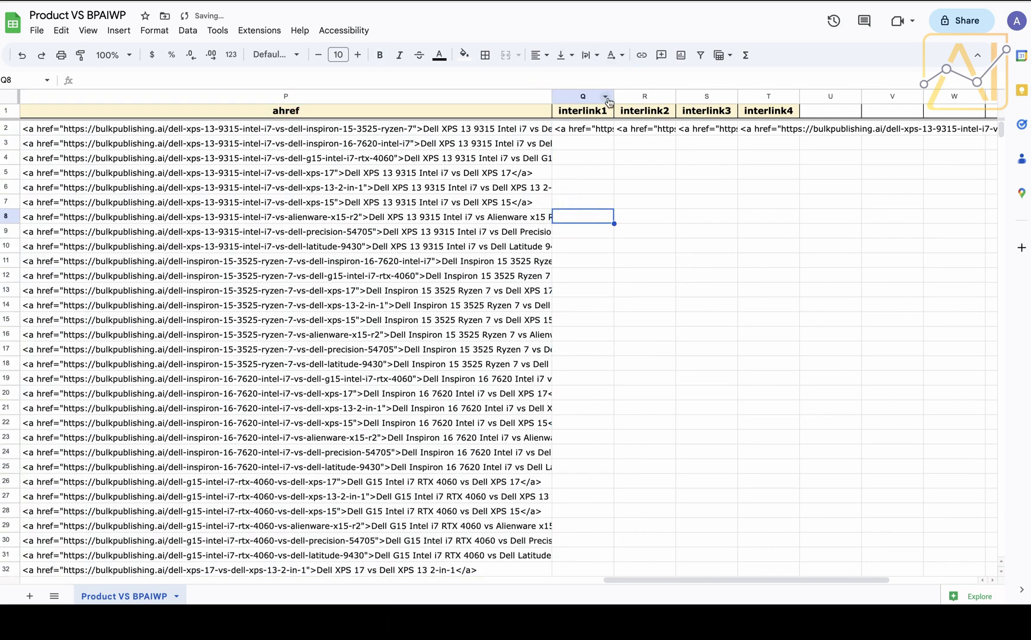
left_click_drag(613, 98, 681, 97)
left_click(660, 131)
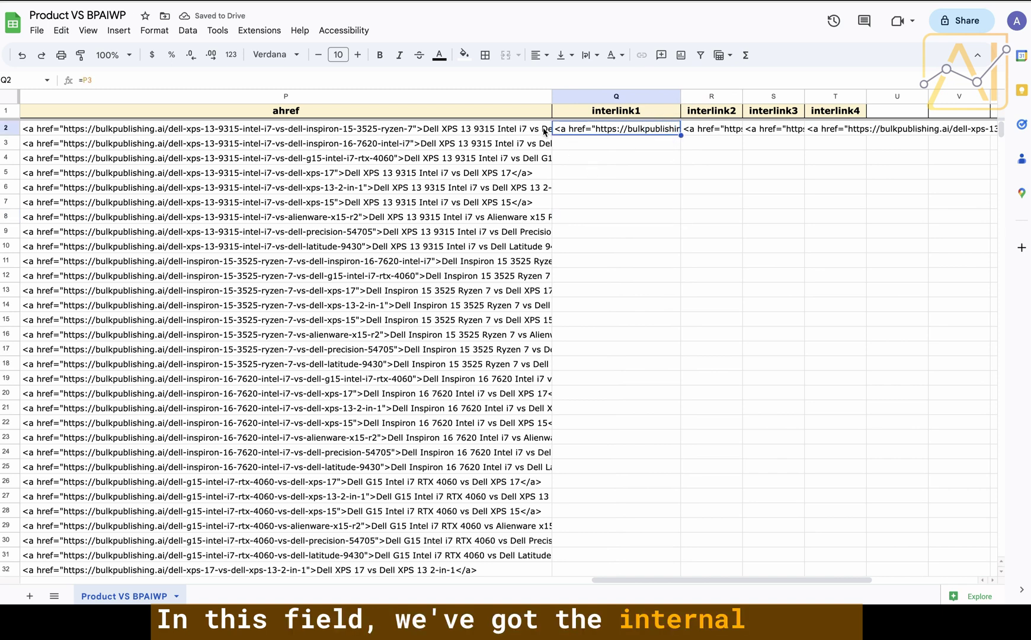
Review row 2's interlink formulas: Q2 =P3, R2 =P4, S2 =P5, T2 =P6.
left_click(724, 133)
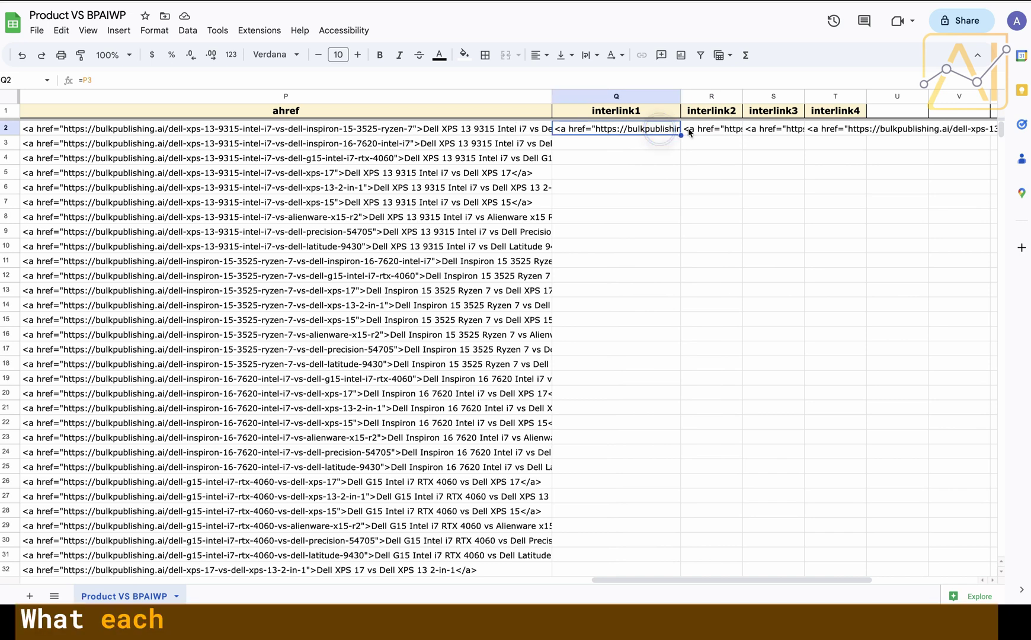
left_click(783, 131)
left_click(818, 131)
left_click(614, 128)
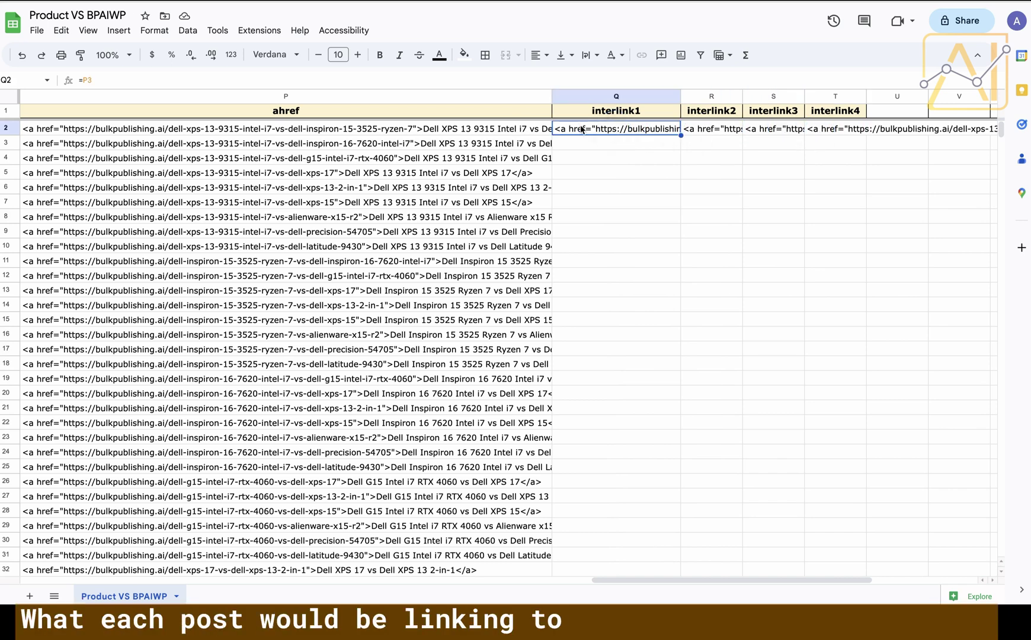
double_click(597, 129)
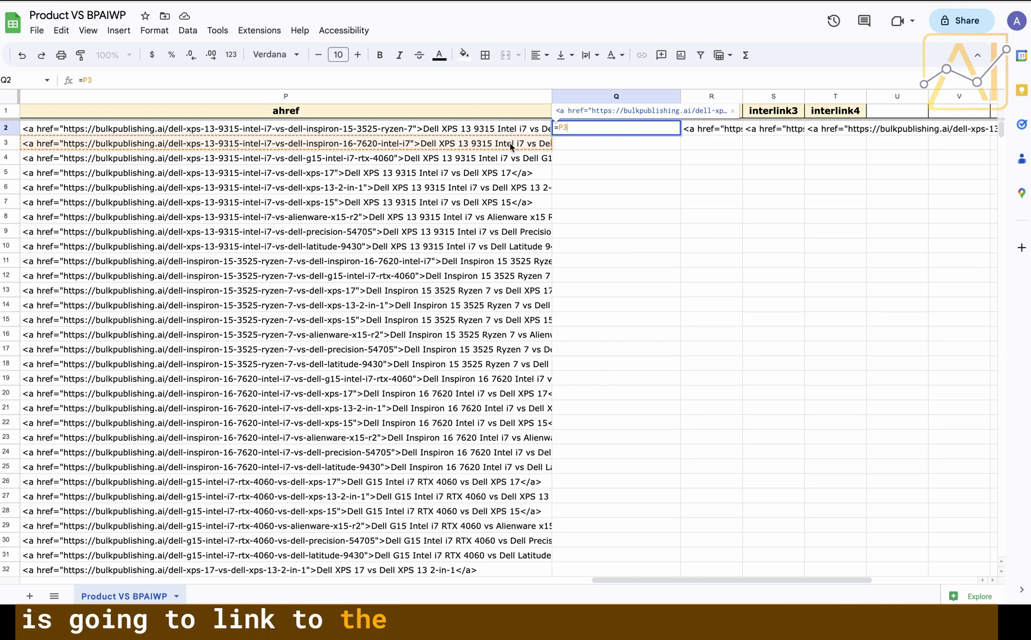
key("Tab")
key("Return")
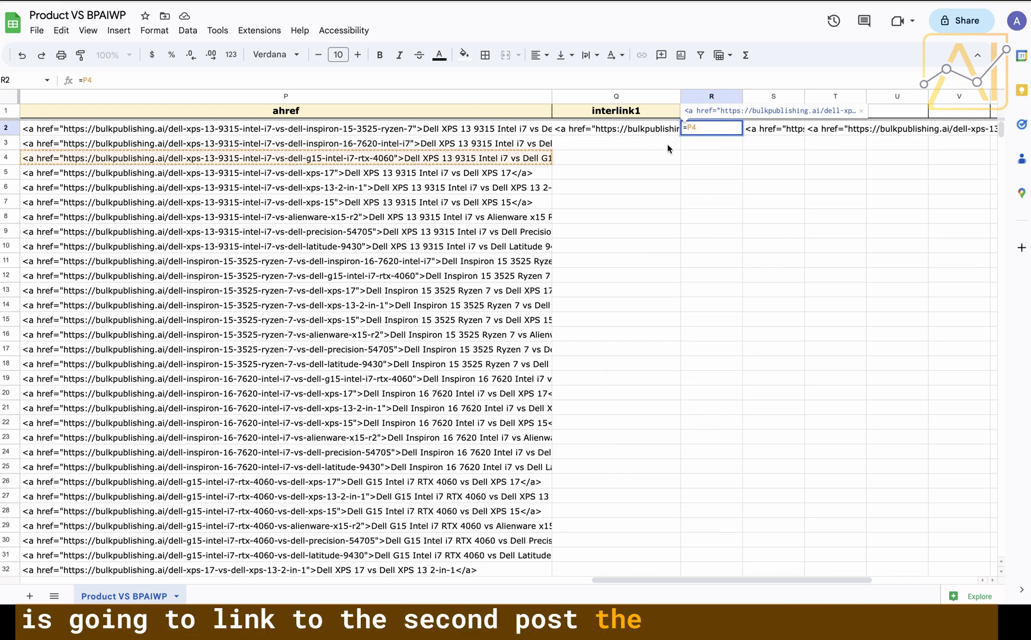
double_click(766, 128)
double_click(823, 131)
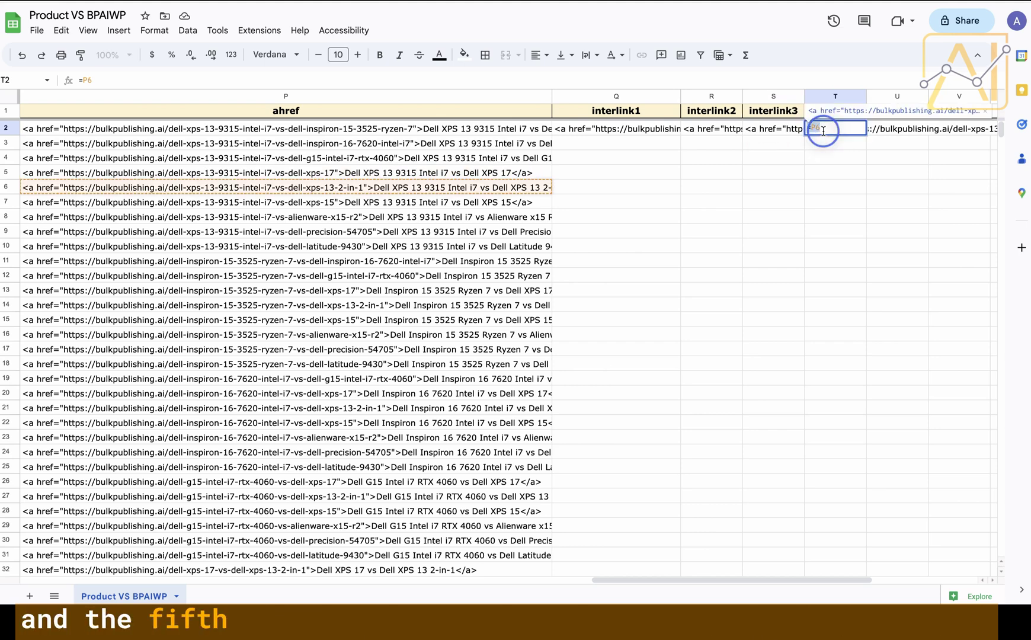
key("Return")
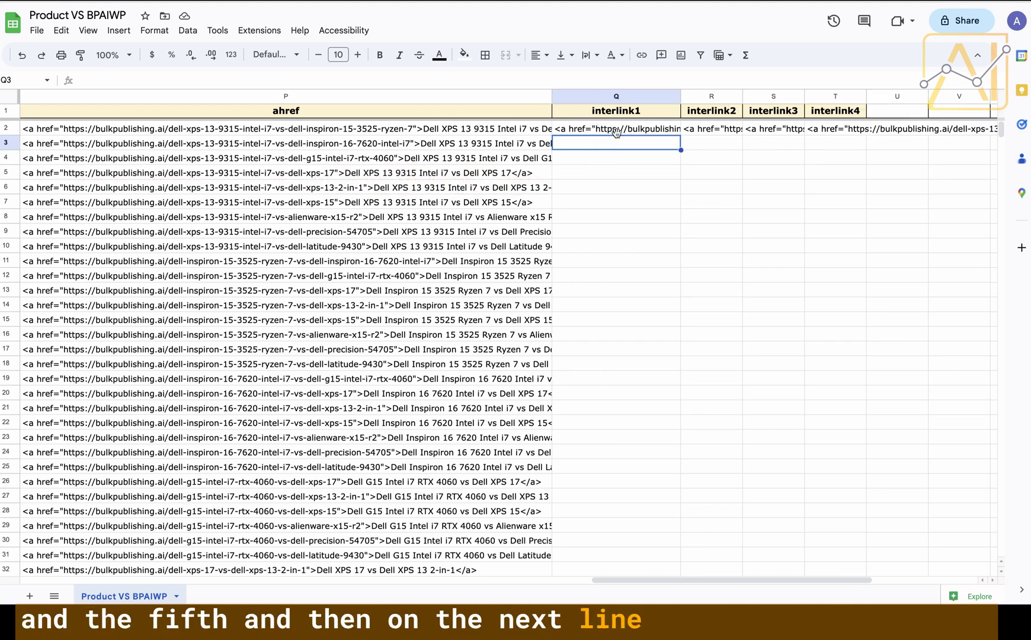
Fill Q2's formula down to row 45 and enter =P2 in Q46.
left_click(679, 133)
left_click_drag(680, 135, 644, 492)
left_click(662, 511)
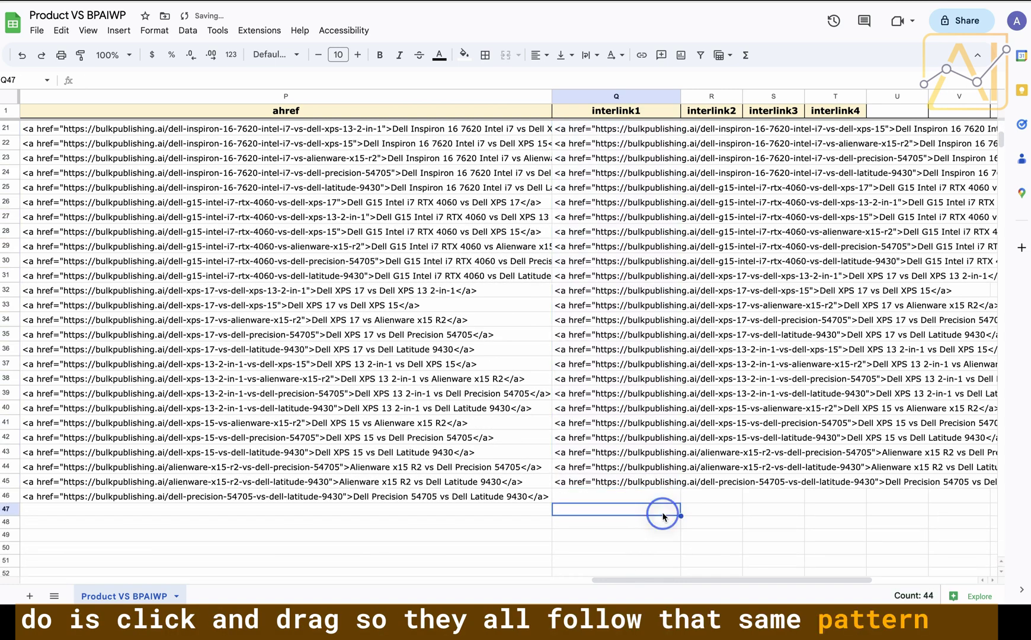
left_click(658, 494)
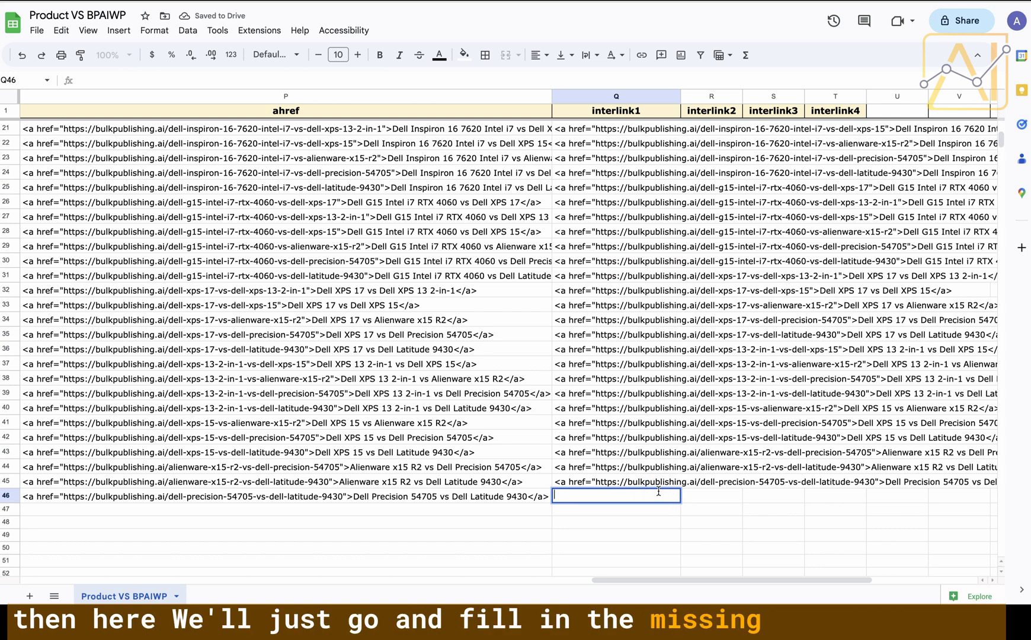
left_click(652, 485)
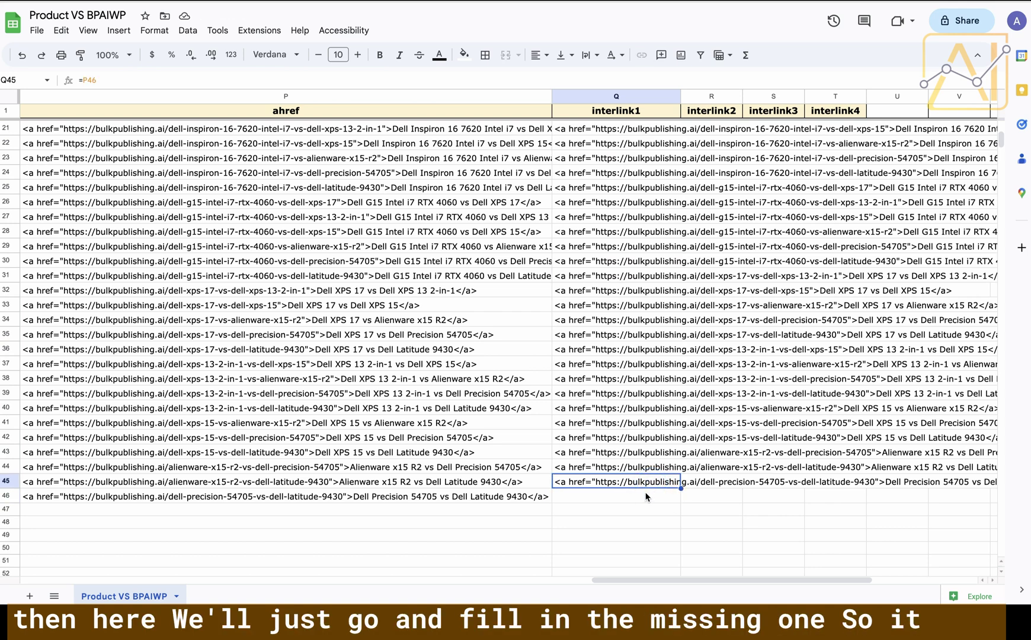
left_click(646, 497)
type("=")
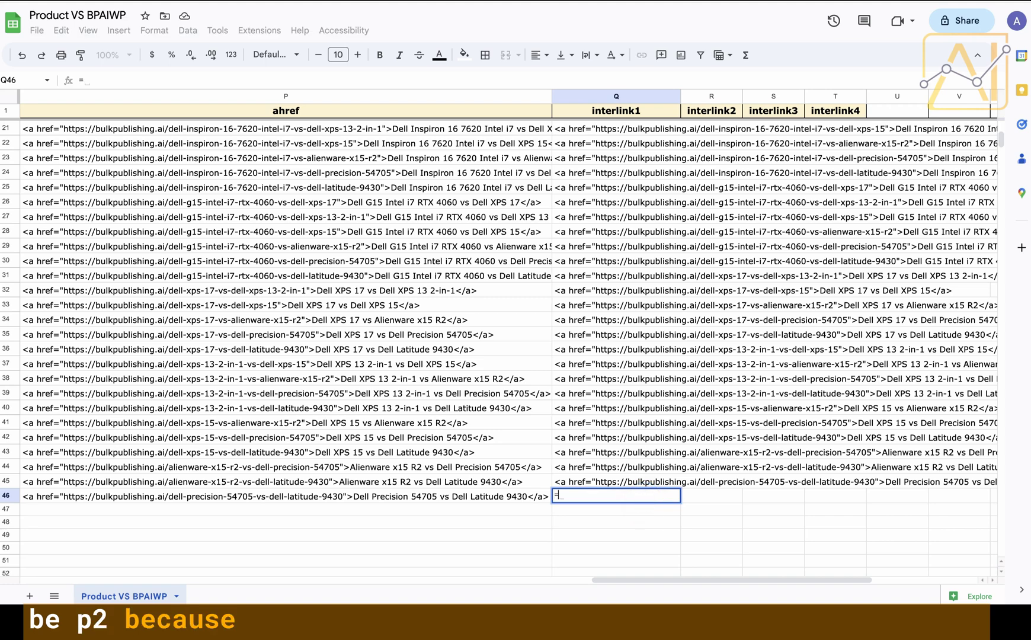
type("P2")
key("Return")
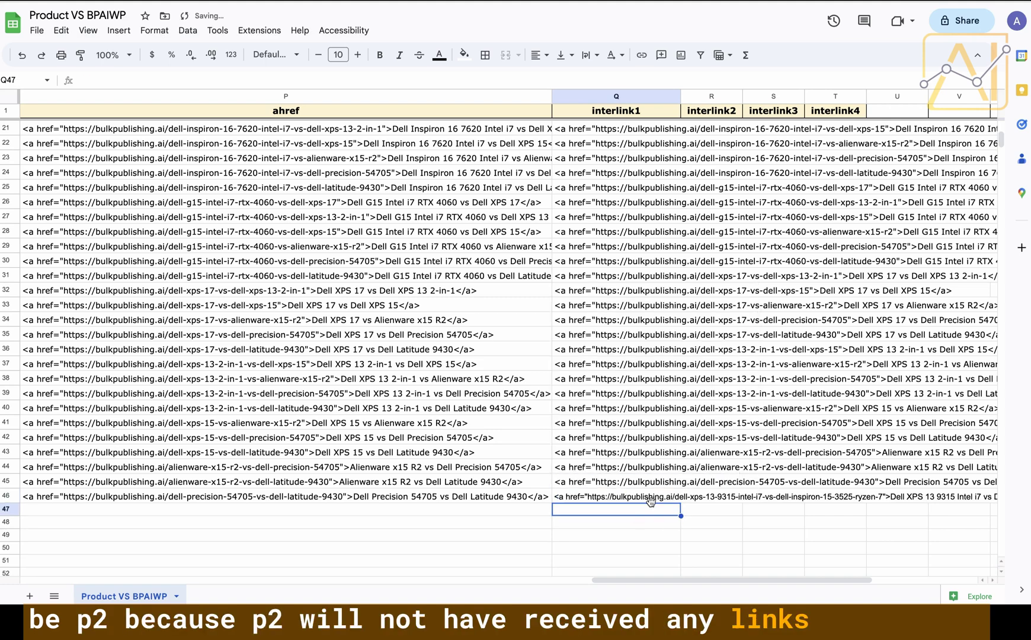
scroll(633, 181, "up", 5)
Copy the interlink2 formula from R2 down column R to row 46.
left_click(632, 131)
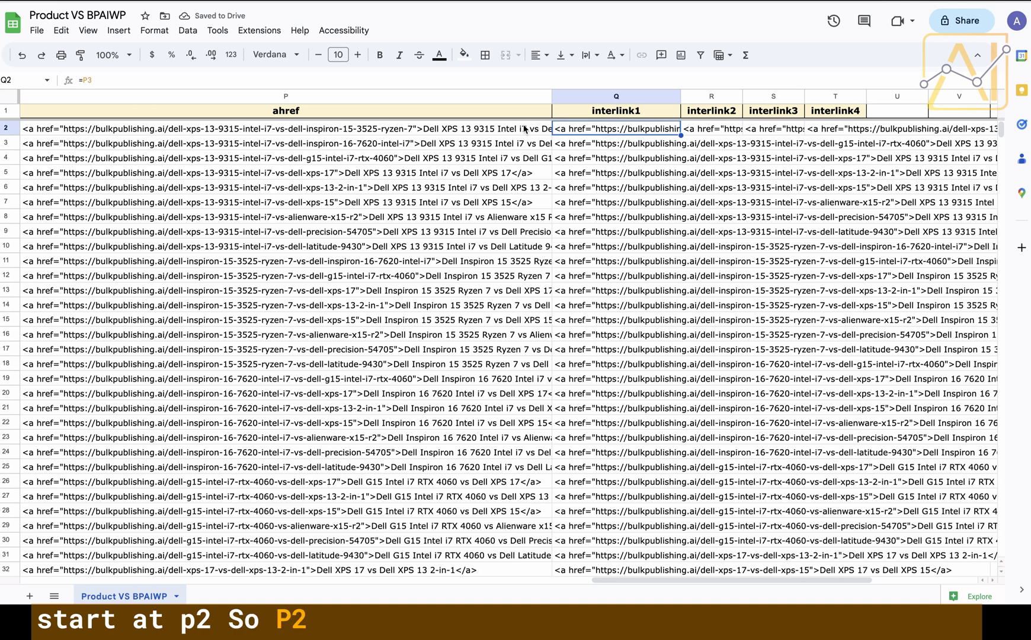
key("Right")
key("Right")
key("Right")
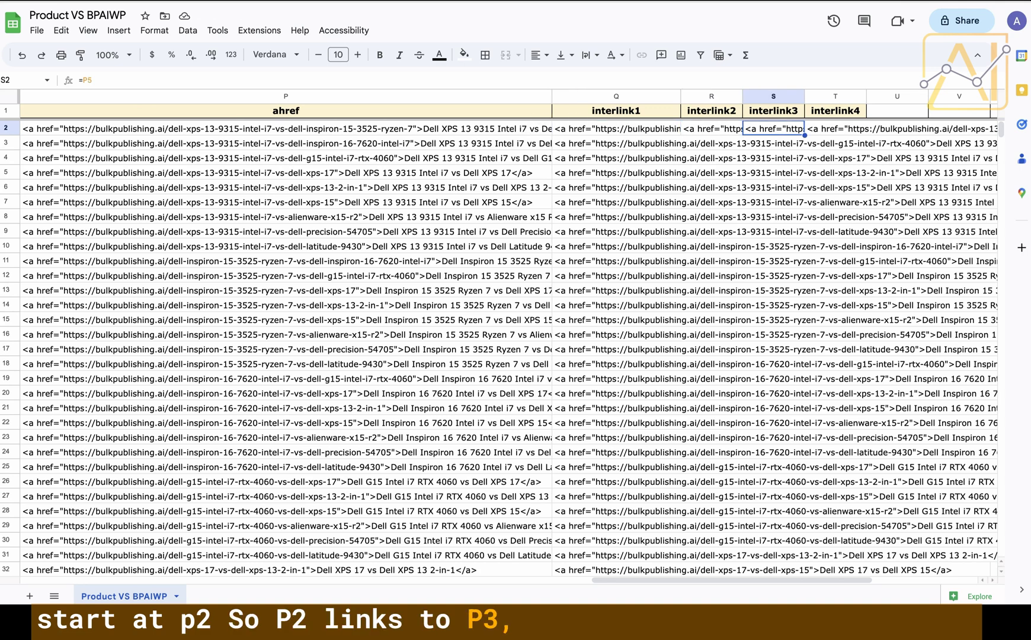
left_click(591, 147)
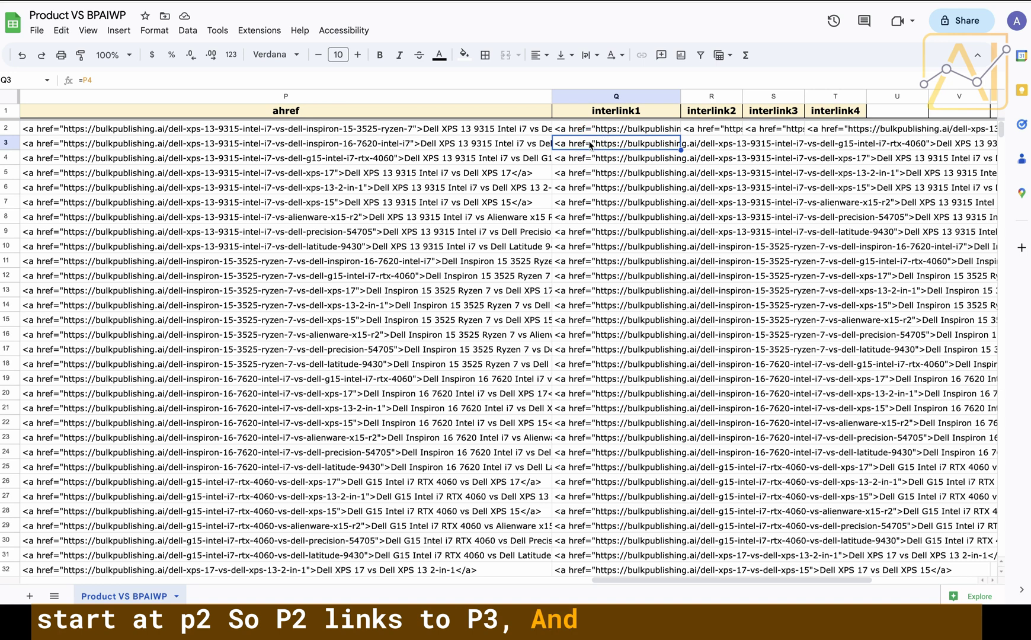
key("Right")
key("Right")
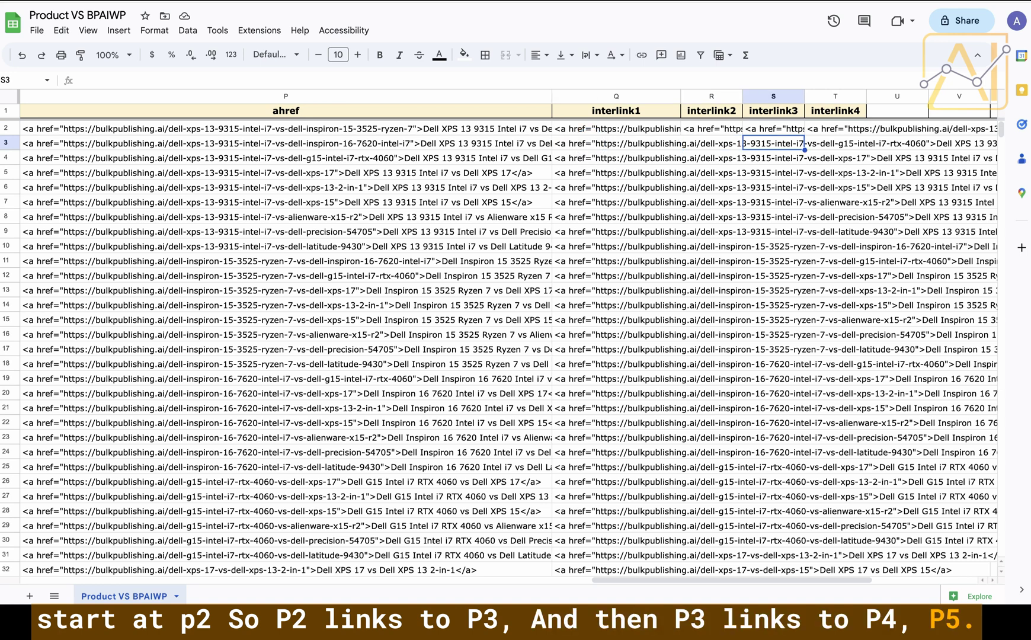
left_click(705, 131)
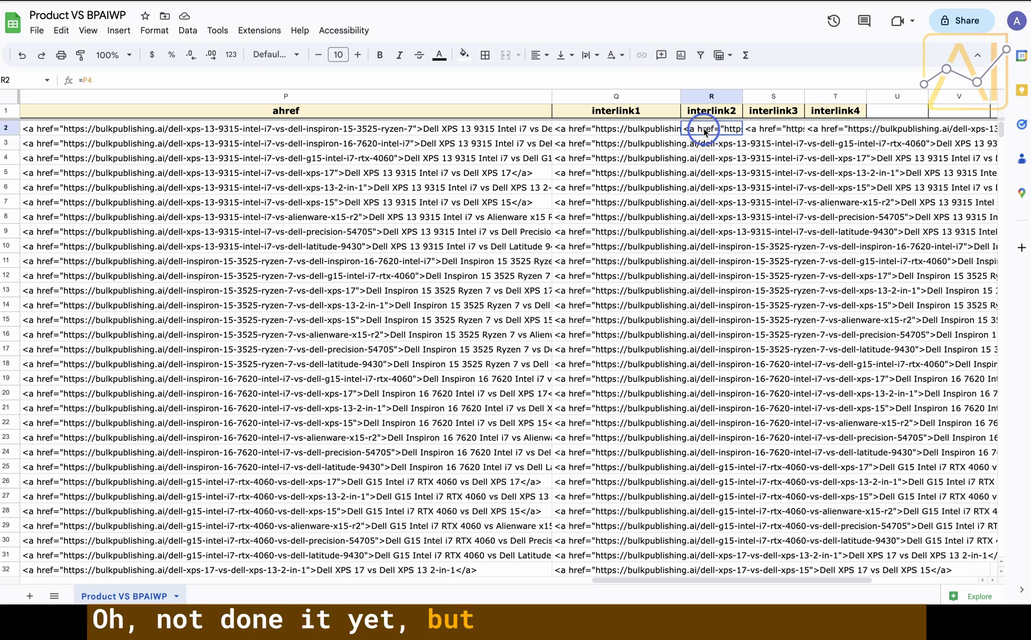
left_click_drag(742, 136, 721, 526)
Fill the interlink3 and interlink4 formulas from S2:T2 down the table.
scroll(780, 181, "up", 5)
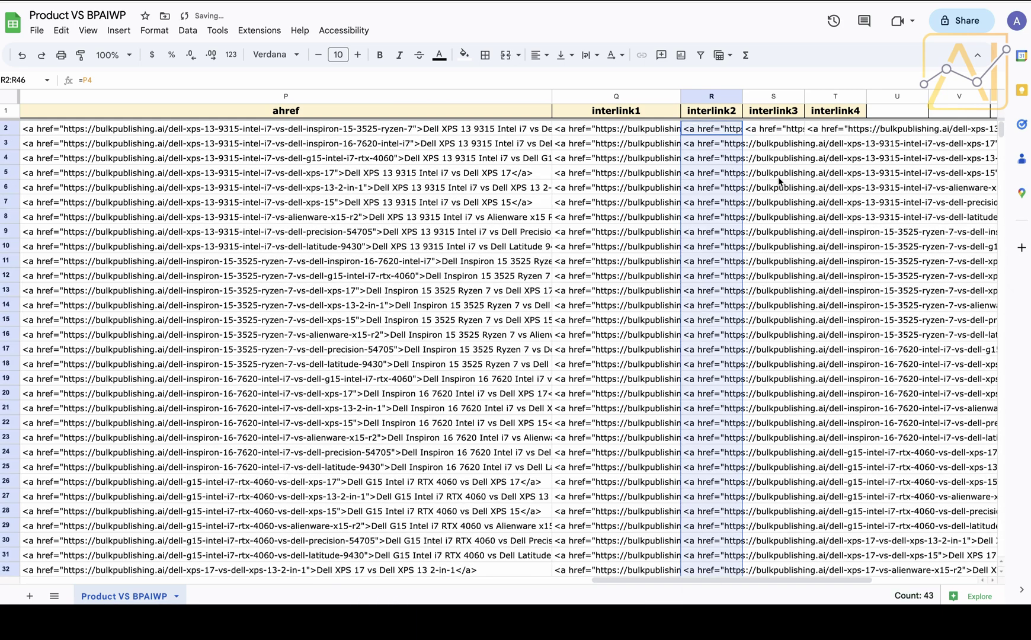
left_click(799, 133)
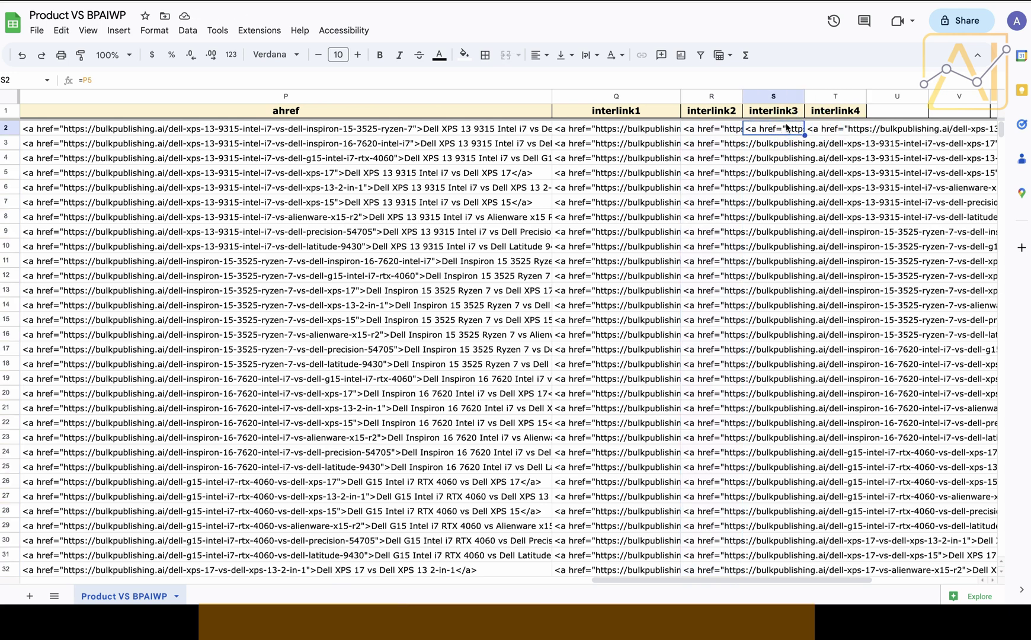
left_click_drag(790, 128, 836, 522)
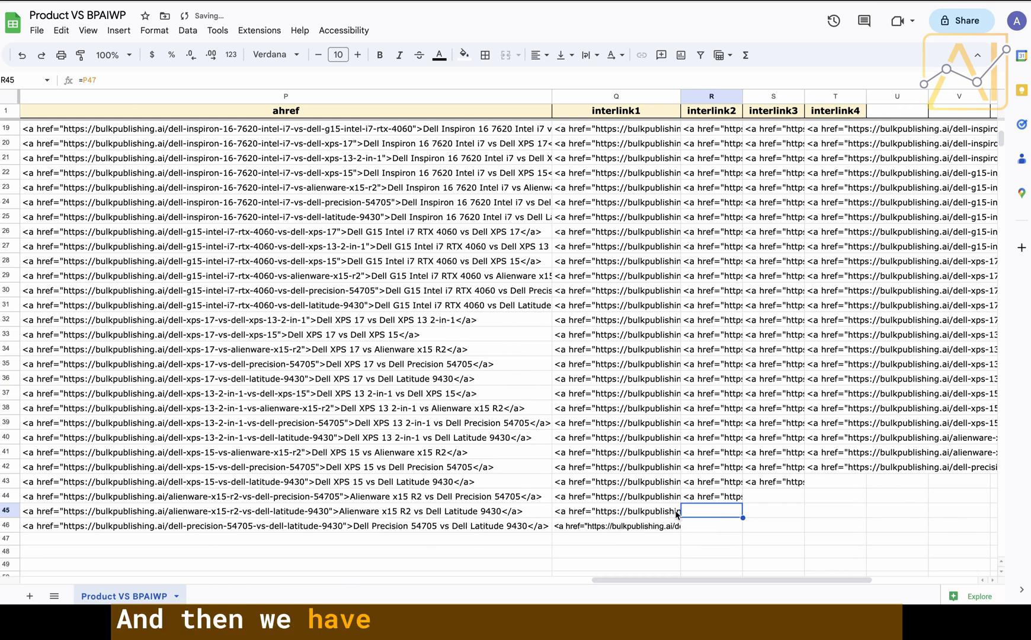
Enter =P2 in R45 and copy it down into R46.
type("=P2")
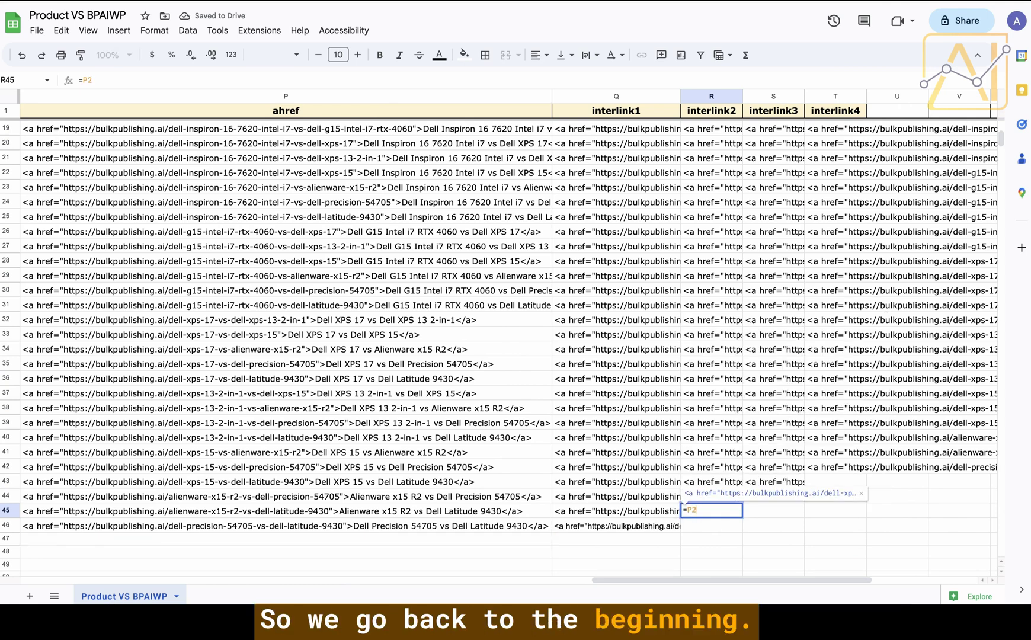
key("Return")
left_click(738, 514)
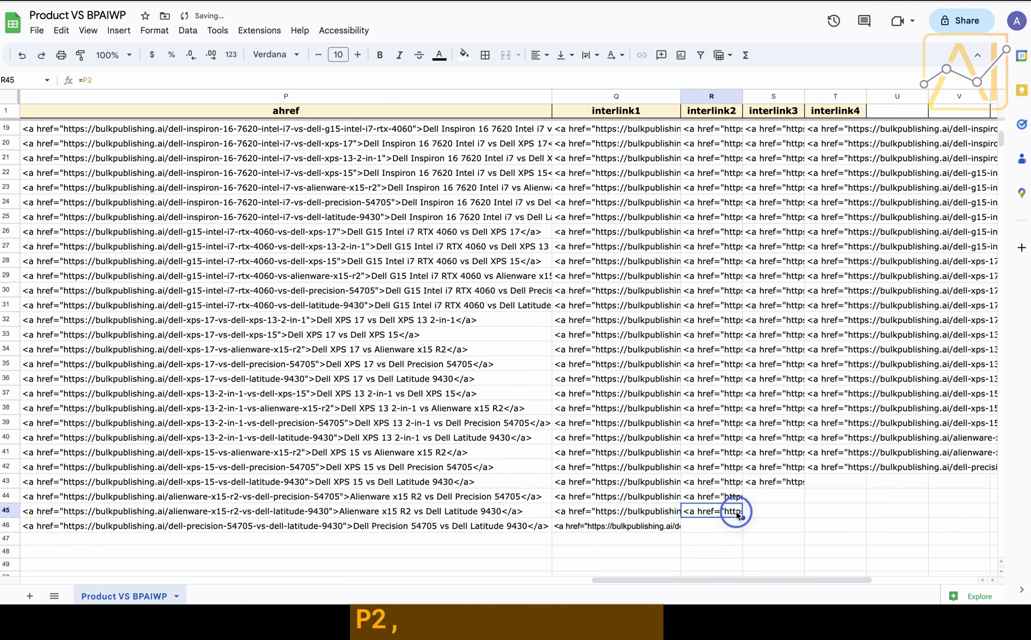
left_click_drag(738, 519, 739, 521)
Enter =P2 in S44 and T43, copying each down to row 46.
left_click(766, 495)
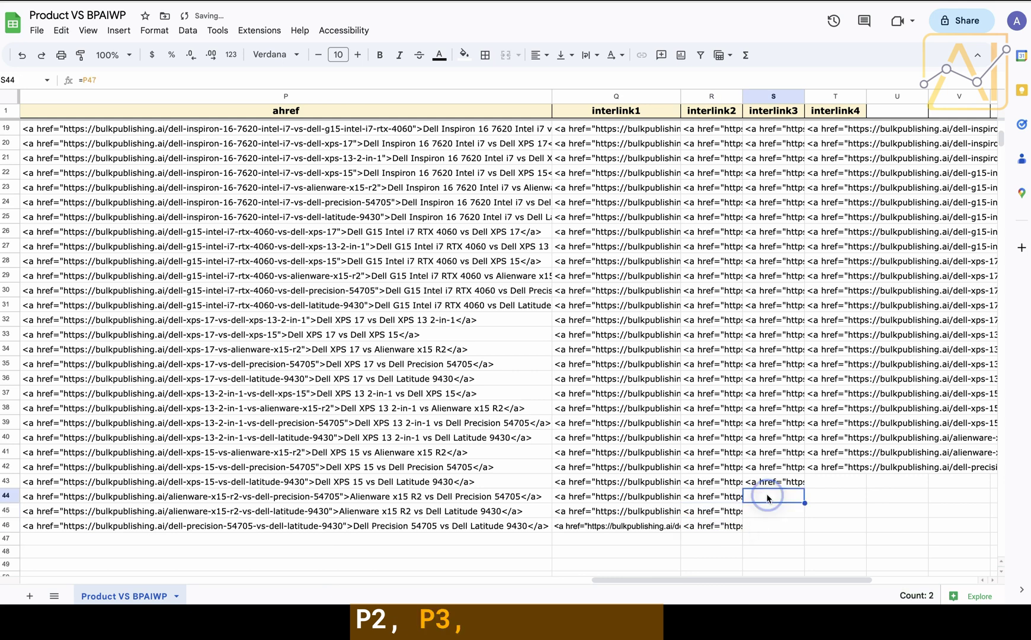
type("=P2")
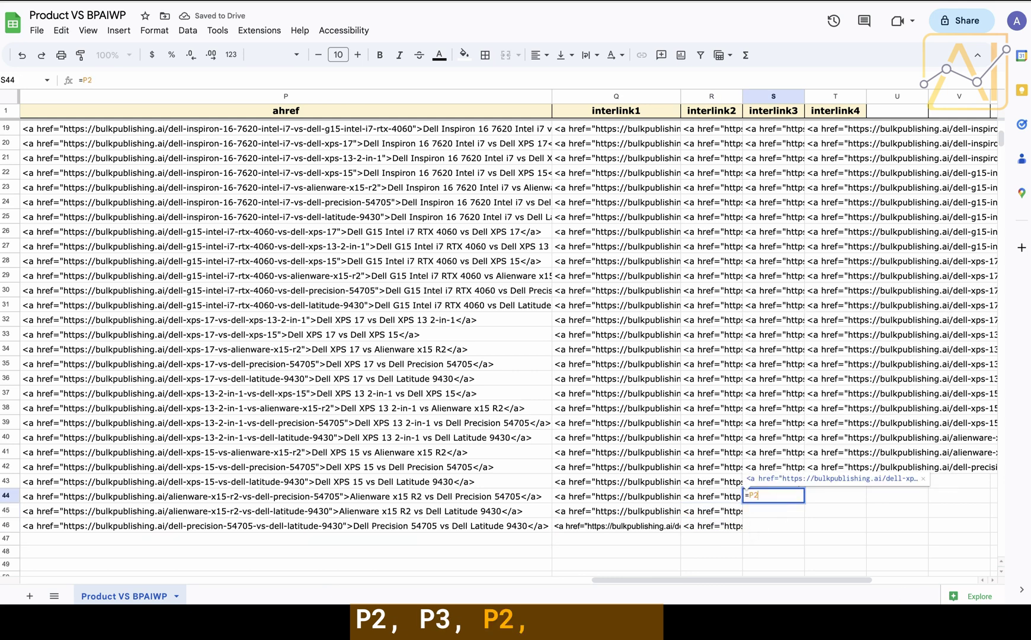
key("Return")
left_click(794, 499)
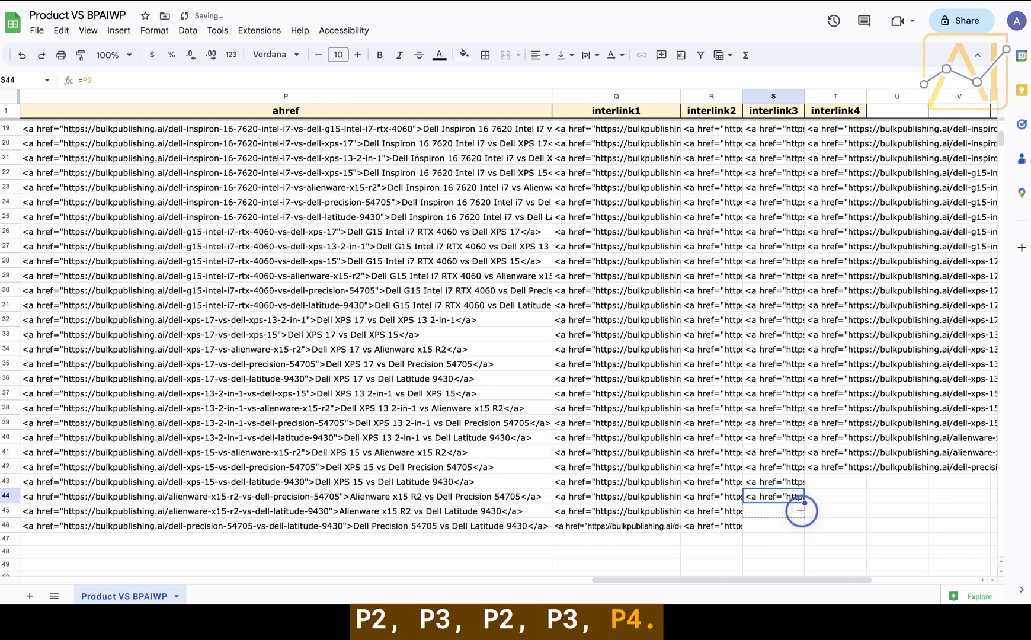
left_click_drag(800, 510, 799, 529)
left_click(847, 480)
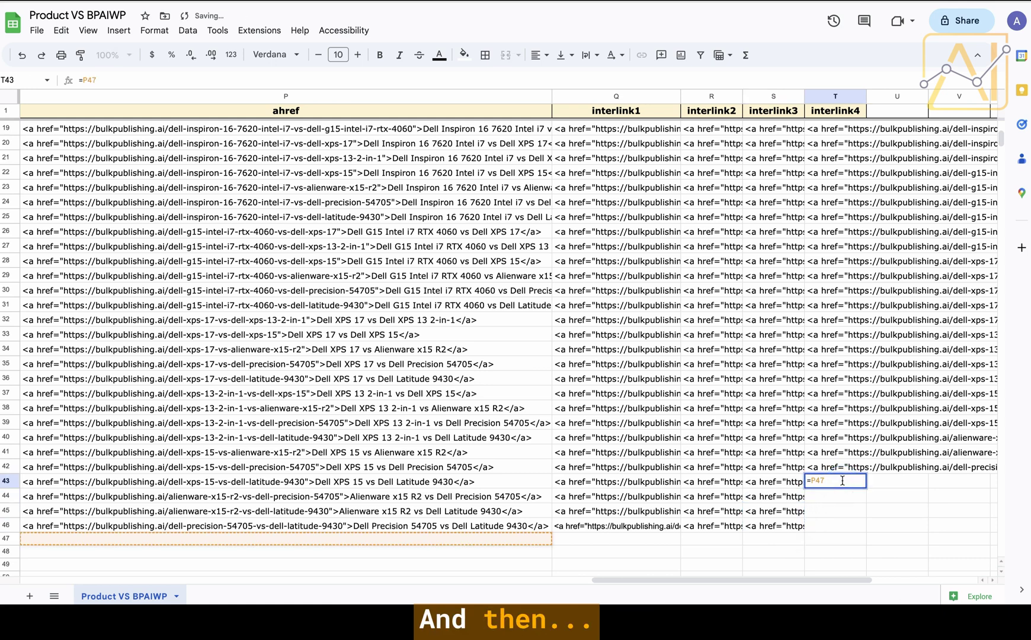
type("=P2")
key("Return")
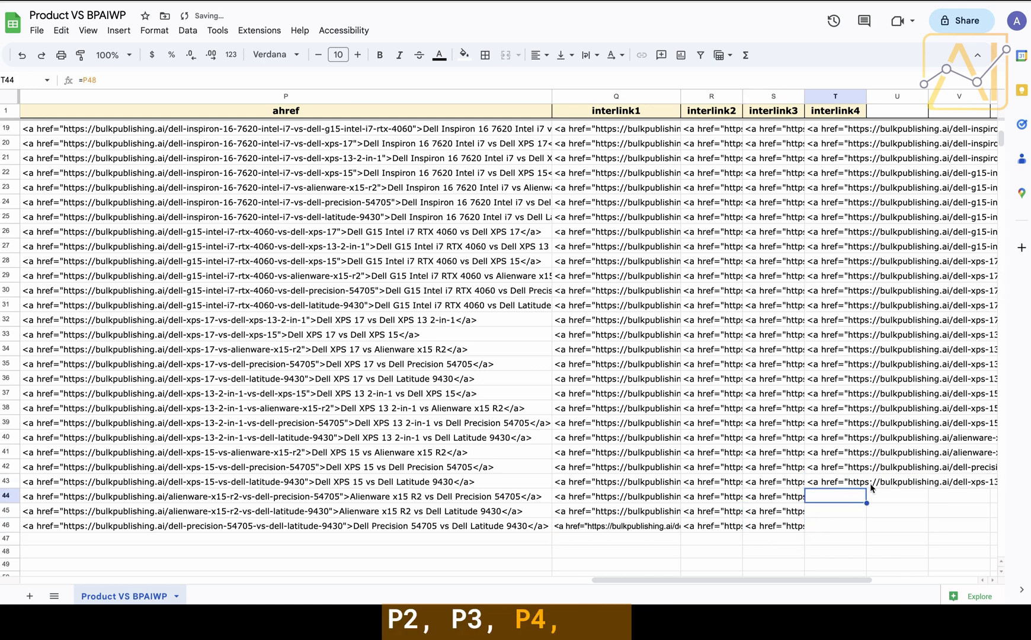
left_click(859, 483)
left_click_drag(864, 510, 863, 526)
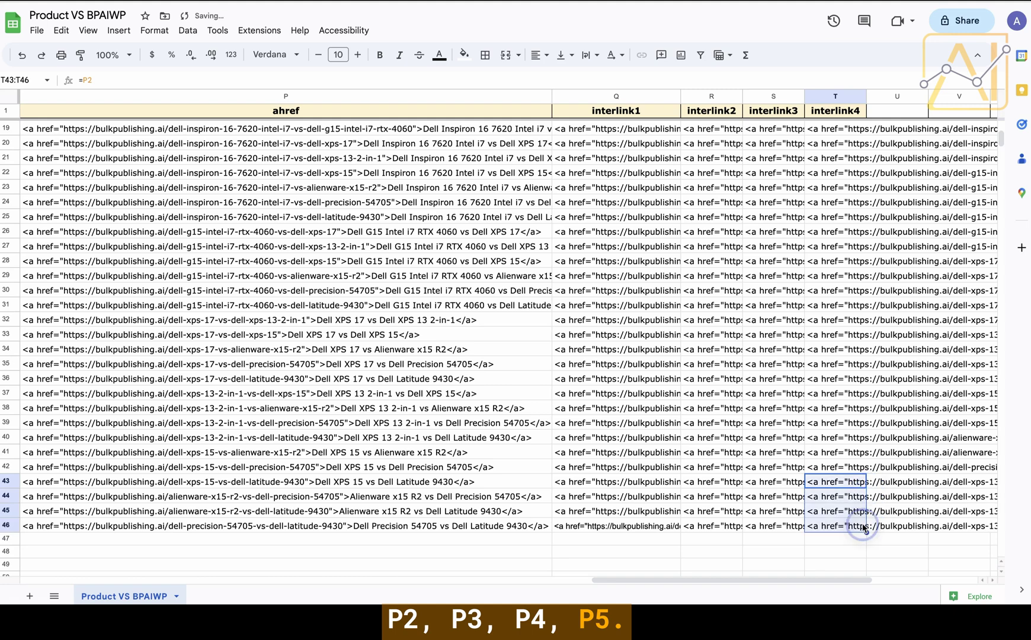
left_click(791, 539)
scroll(791, 545, "up", 6)
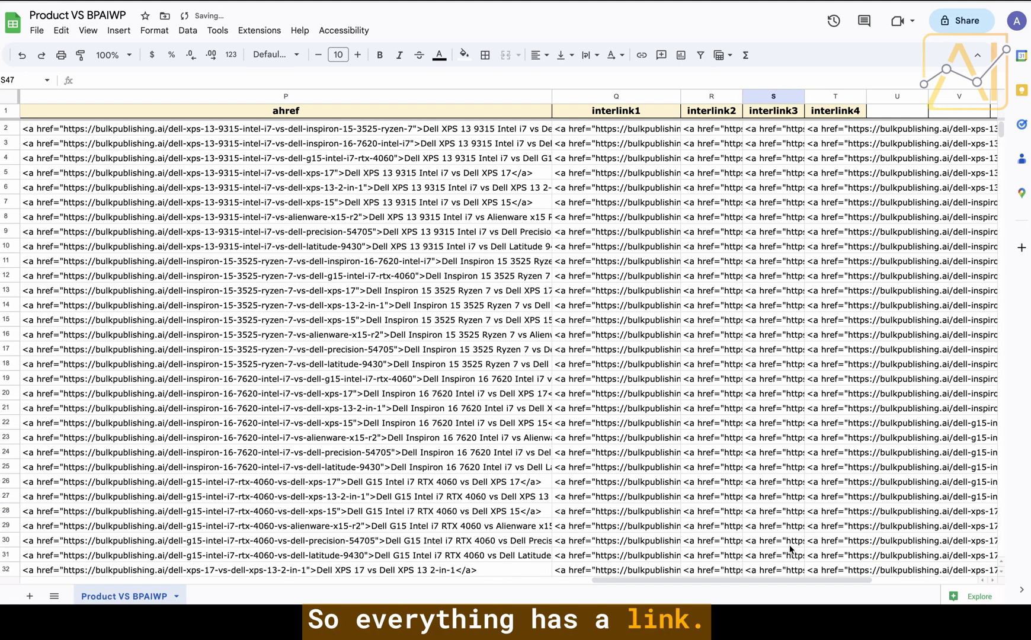
left_click(846, 99)
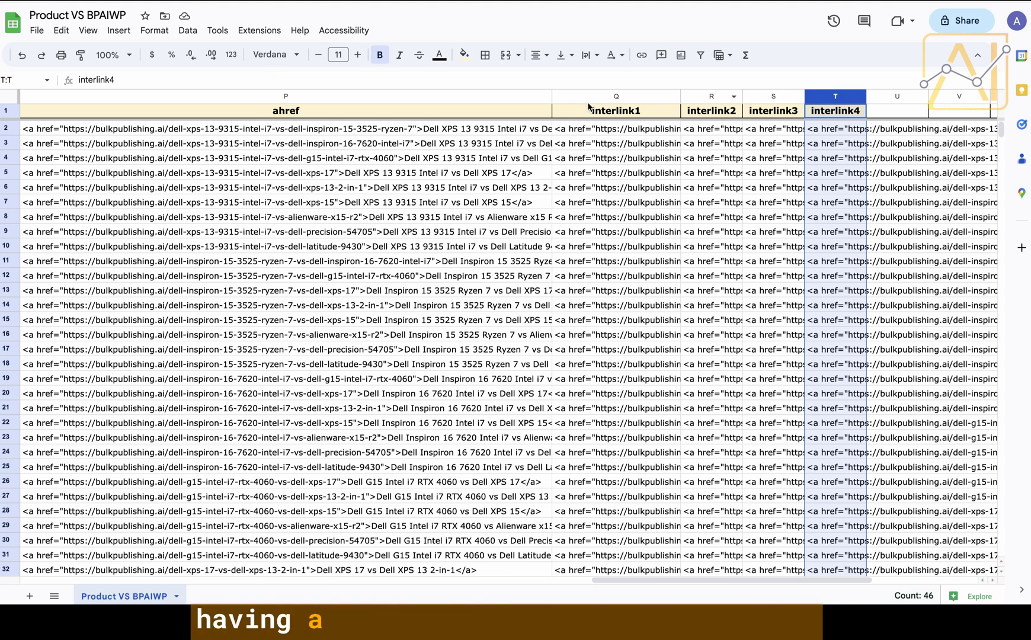
scroll(584, 180, "left", 10)
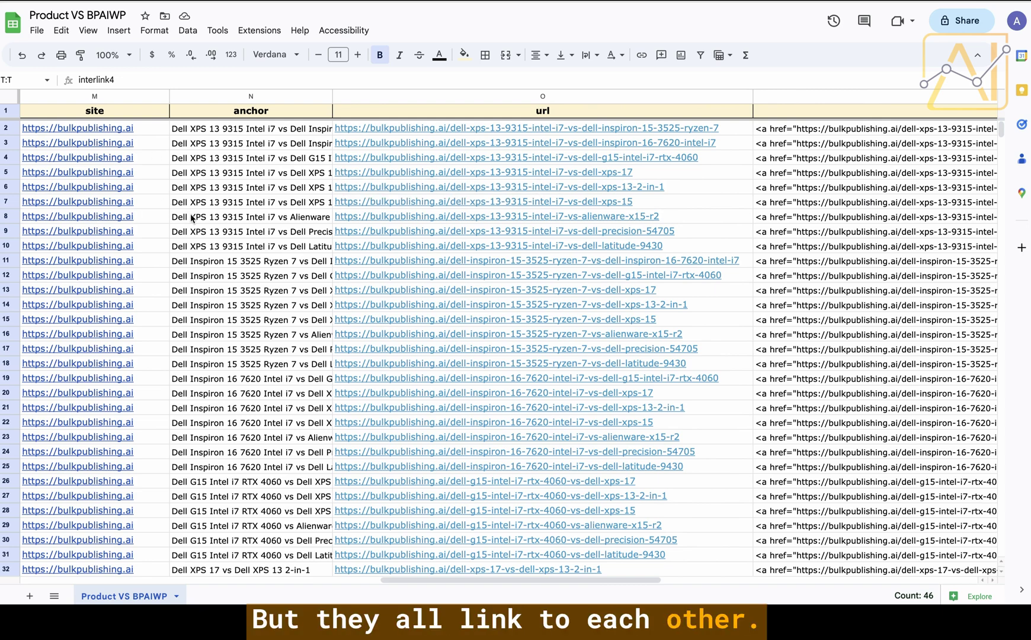
scroll(191, 213, "left", 15)
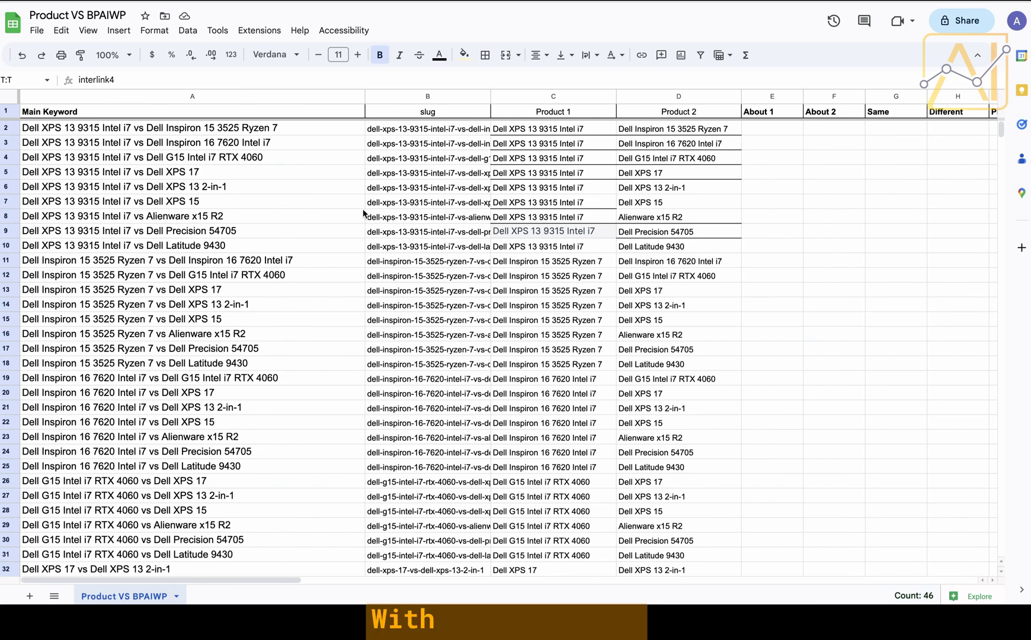
scroll(362, 211, "right", 8)
scroll(363, 213, "right", 2)
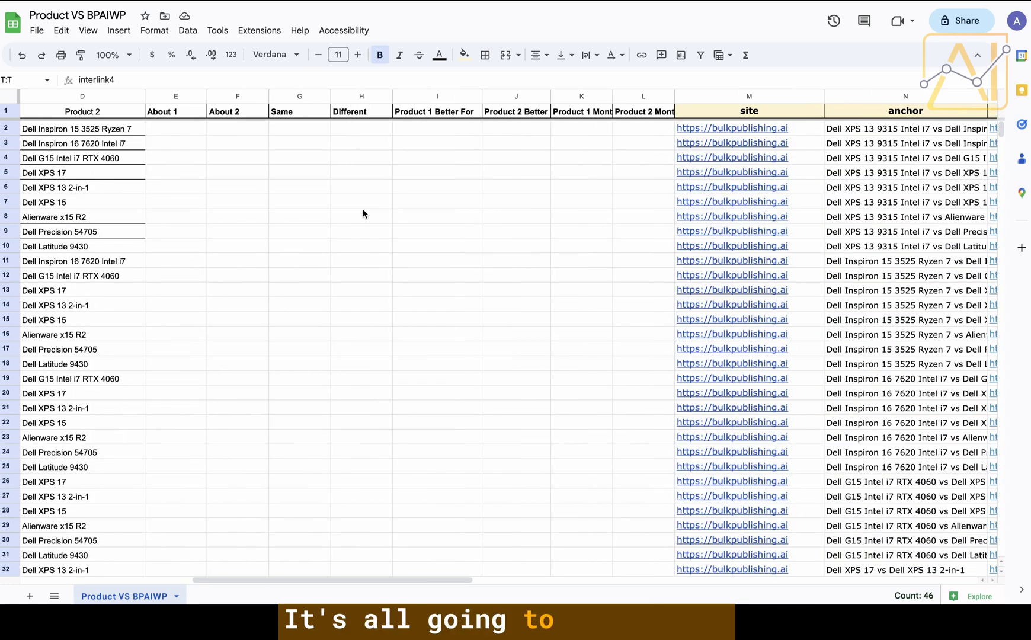
scroll(425, 202, "right", 6)
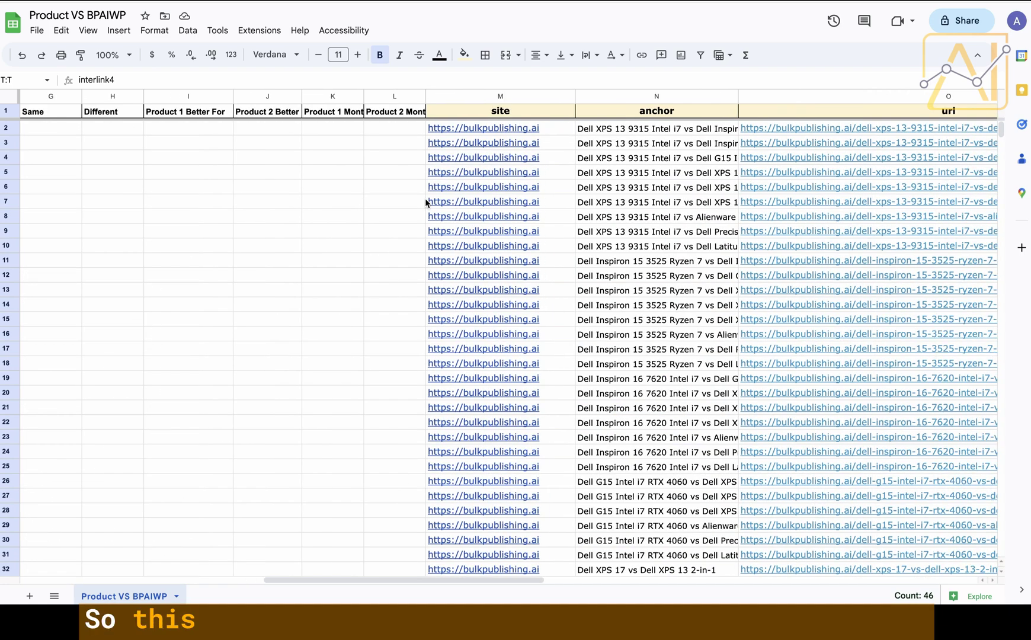
scroll(424, 198, "right", 5)
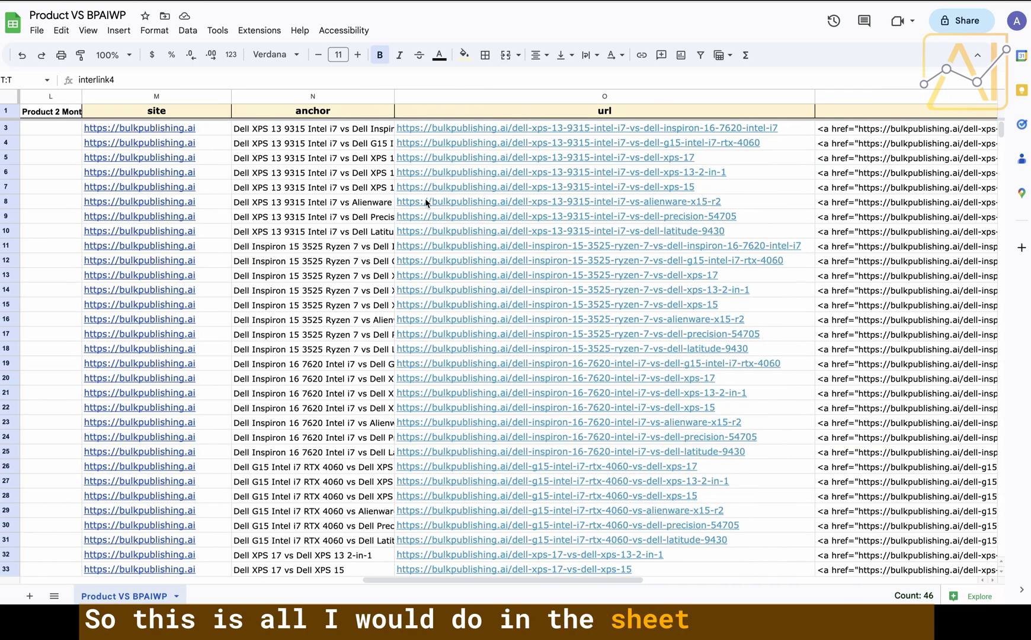
scroll(424, 198, "left", 15)
scroll(425, 203, "up", 1)
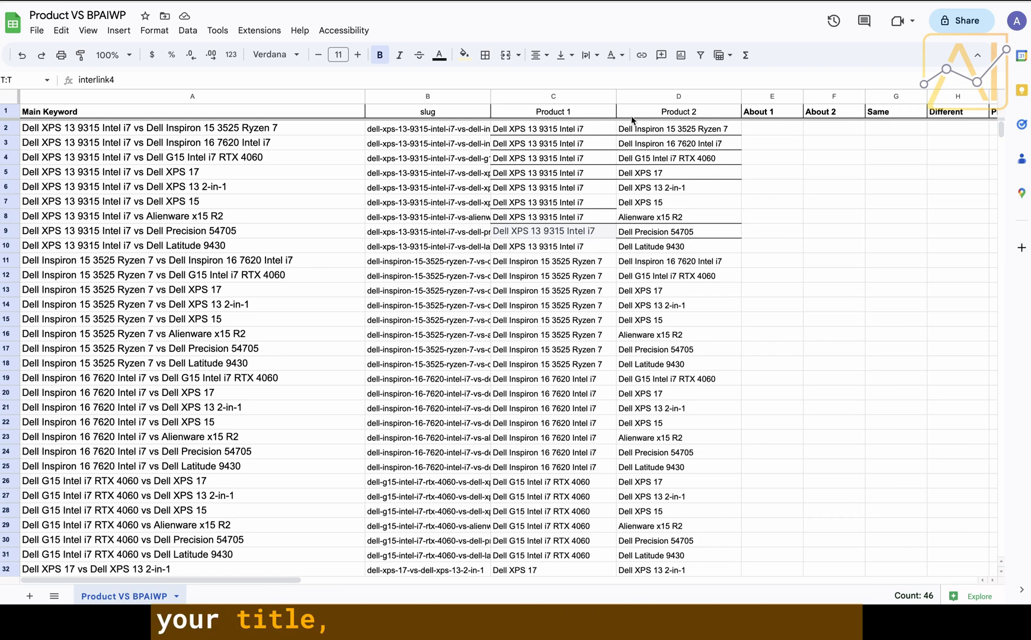
scroll(630, 118, "right", 5)
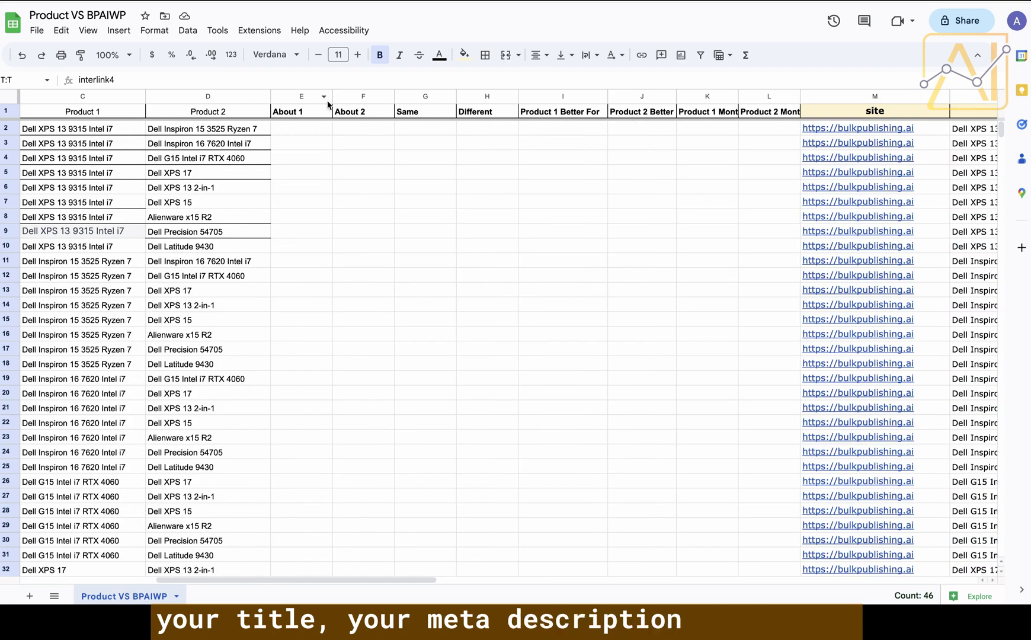
mouse_move(302, 110)
left_mouse_down()
mouse_move(759, 112)
mouse_move(754, 119)
left_mouse_up()
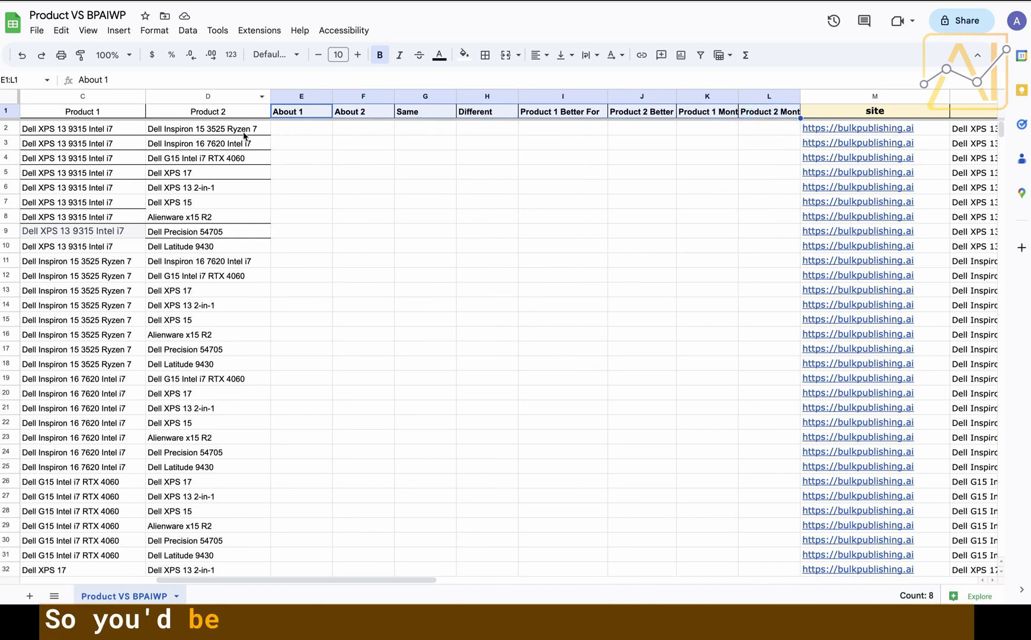
left_click(278, 131)
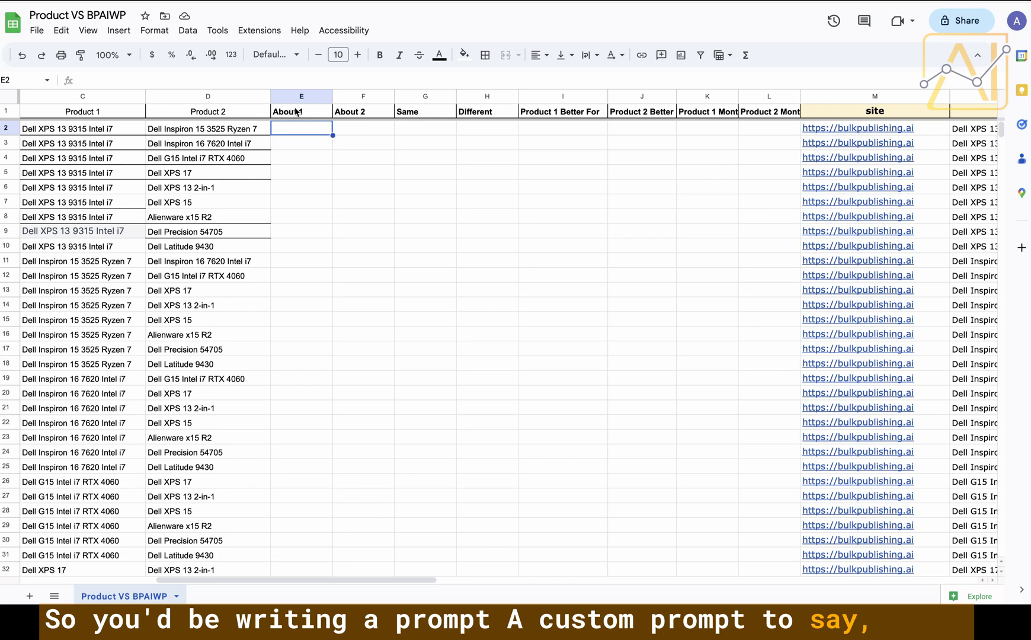
left_click(353, 111)
left_click(227, 130)
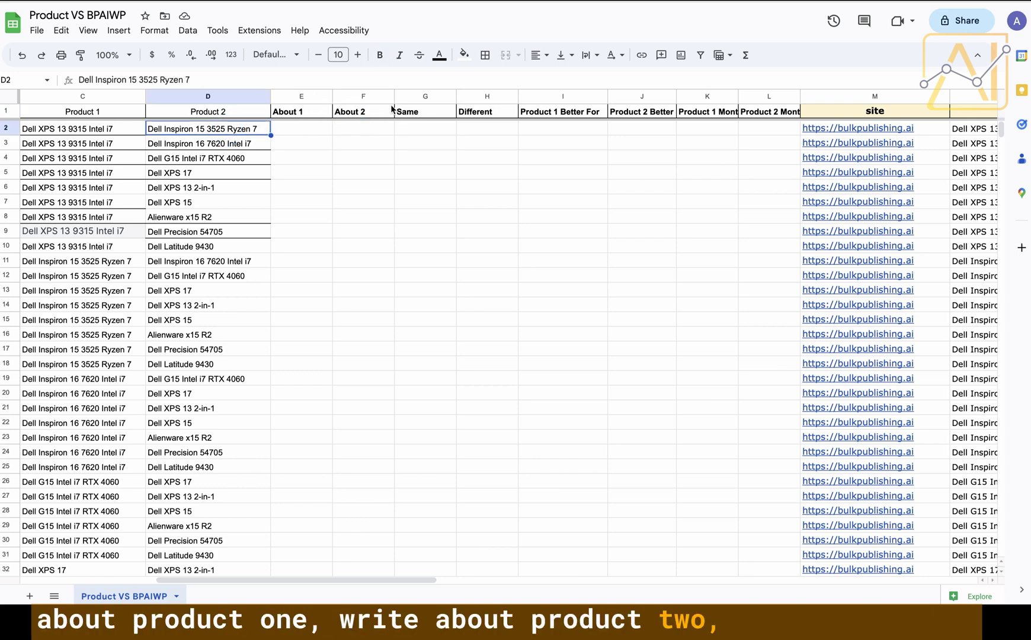
left_click(413, 112)
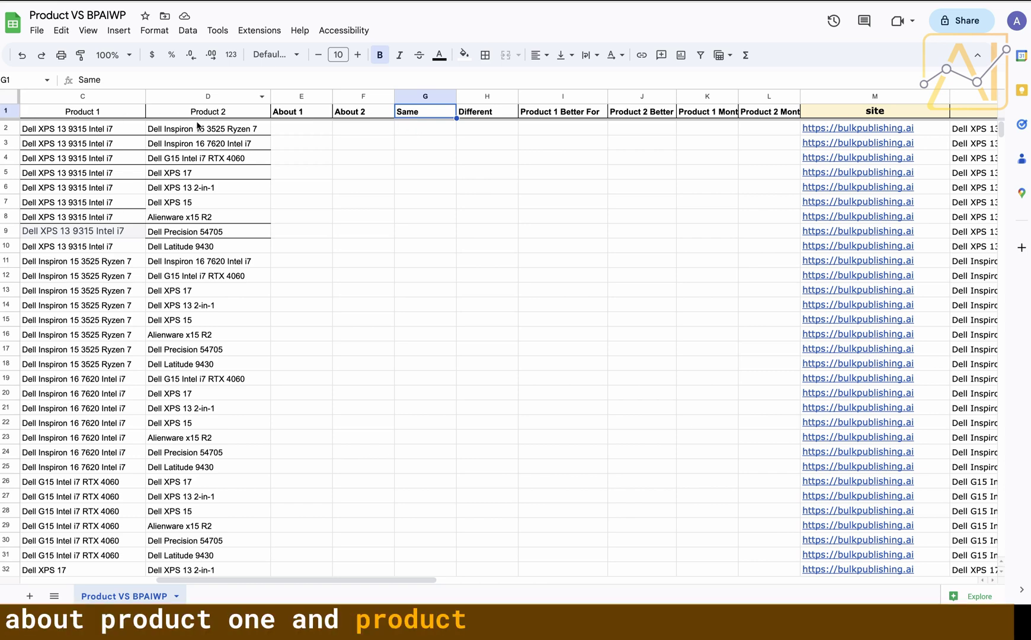
left_click(492, 115)
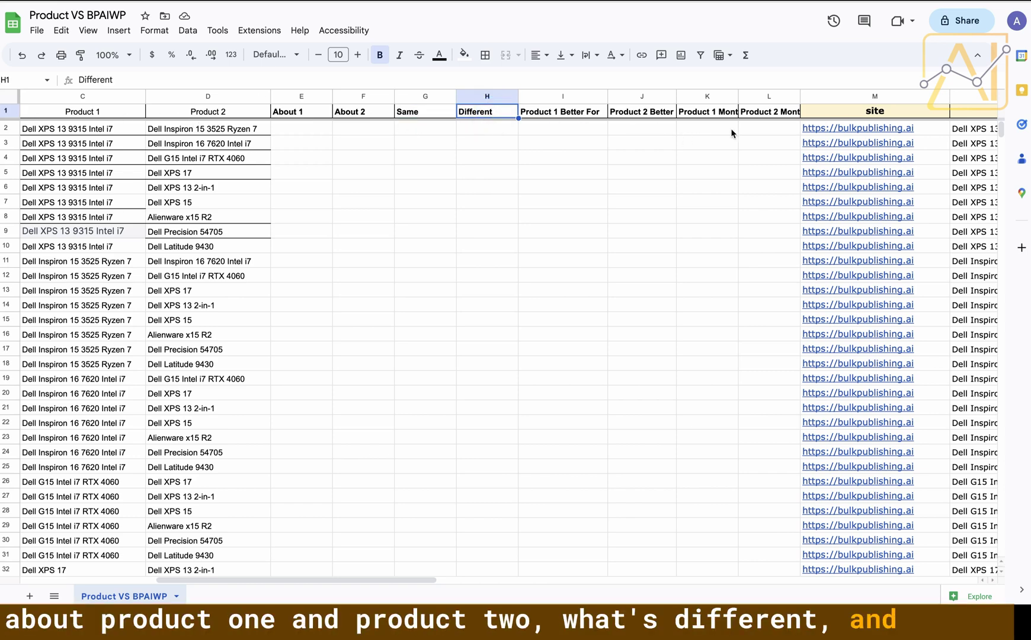
left_click_drag(769, 112, 310, 113)
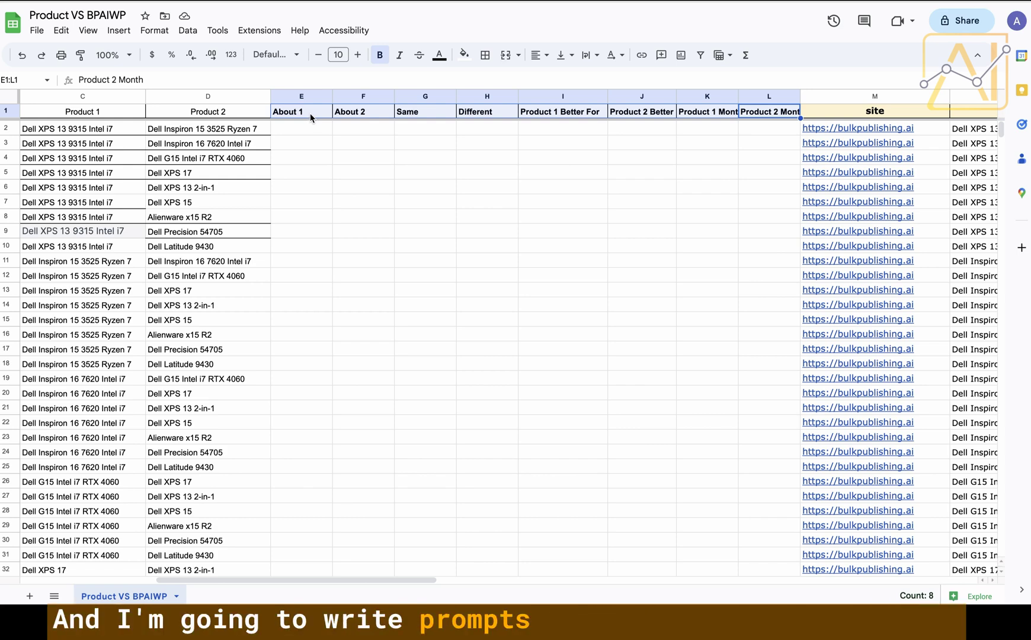
left_click(310, 114)
left_click(346, 113)
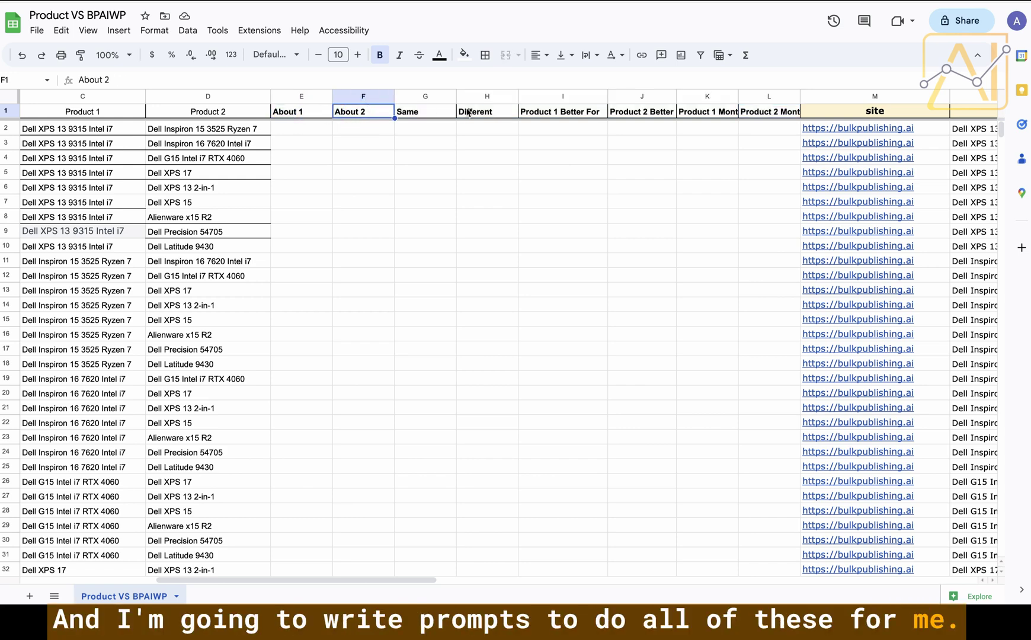
left_click(468, 113)
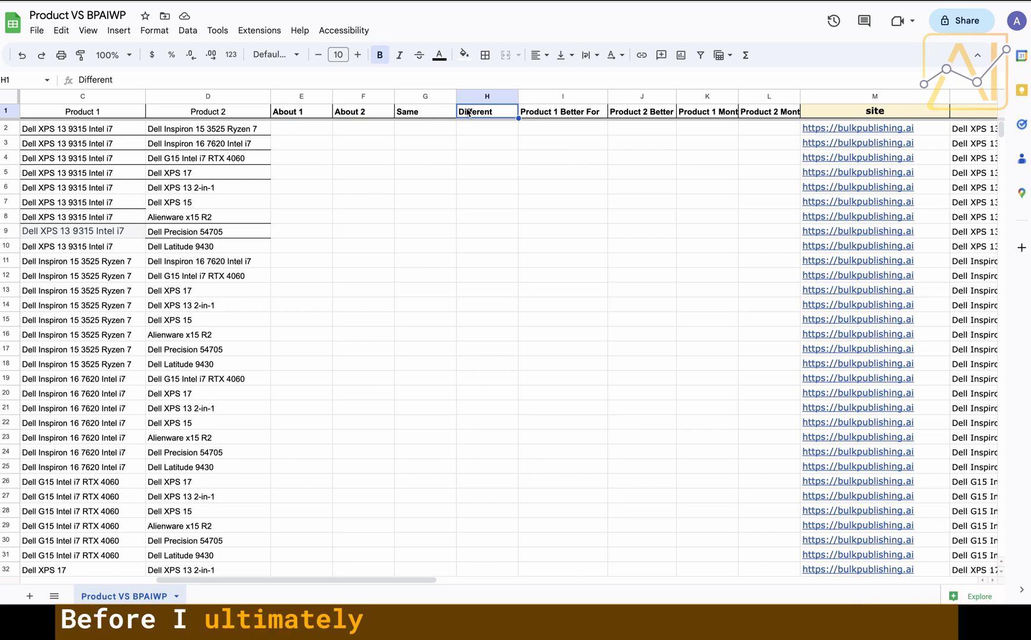